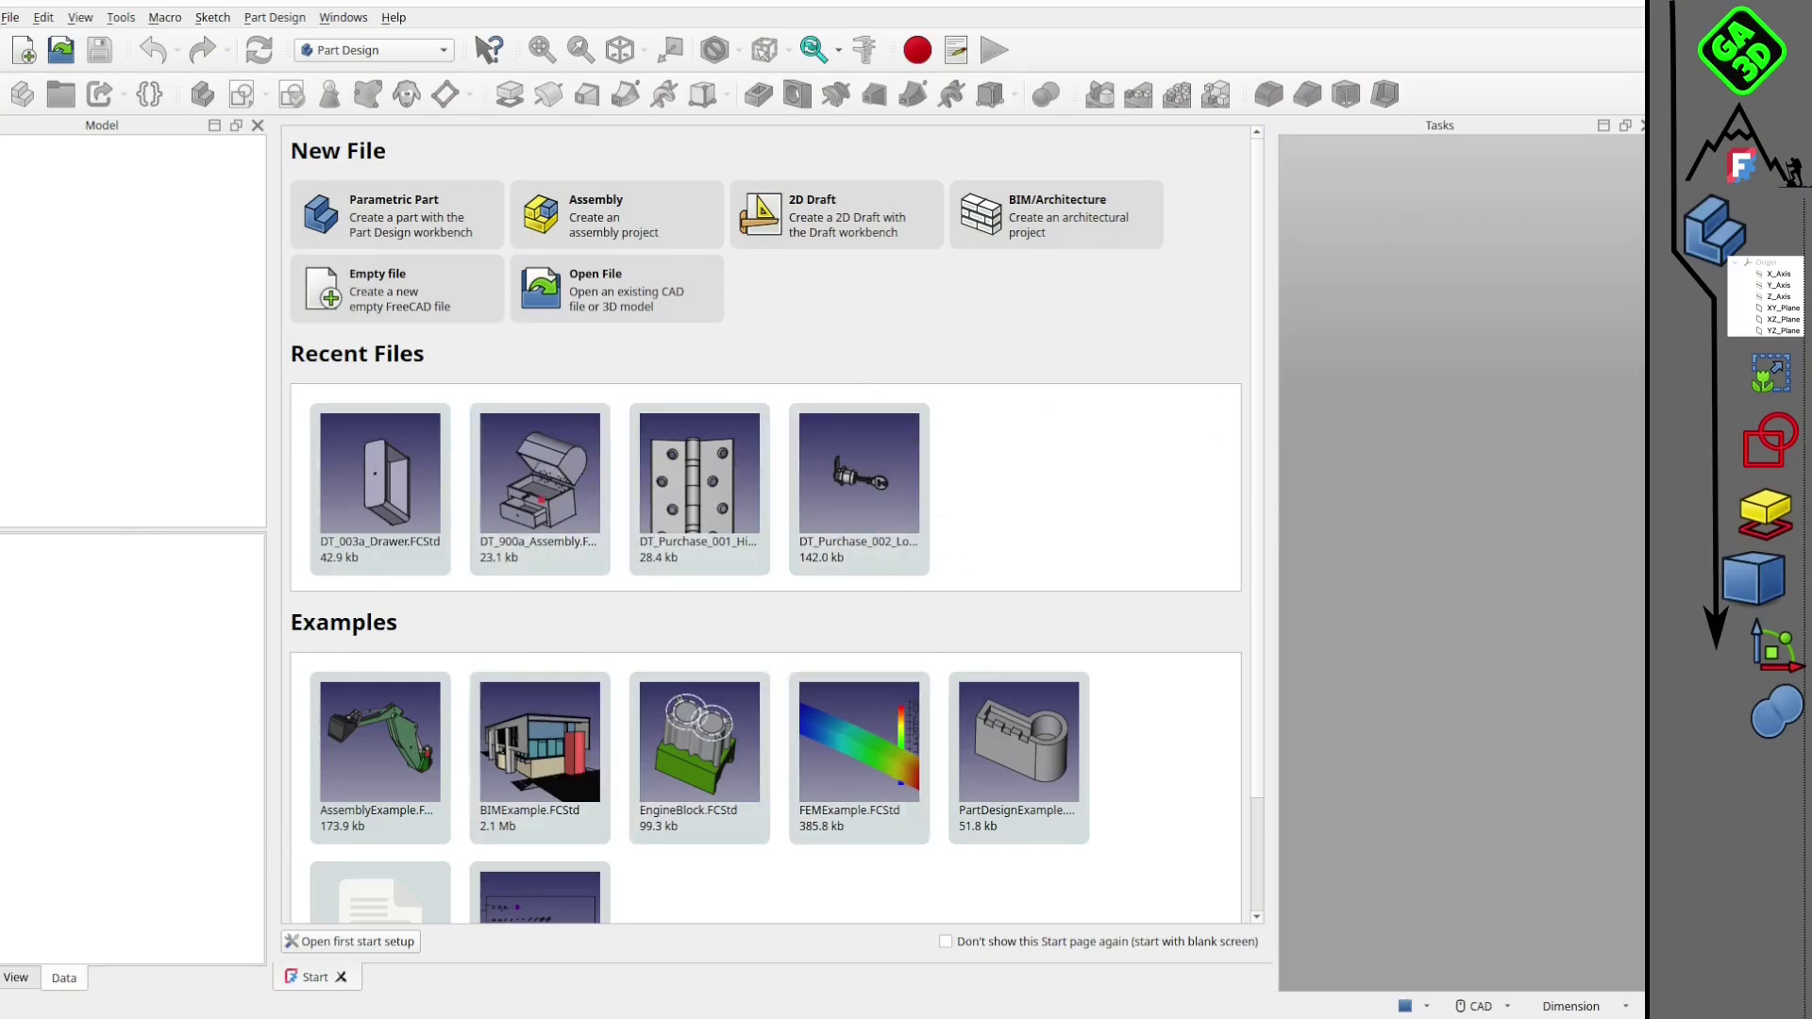
Step: Switch to DeepSeek and begin a prompt in French asking for a FreeCAD macro that draws a yogurt lid for 3D printing
{"action": "left_click", "coordinate": [2, 8]}
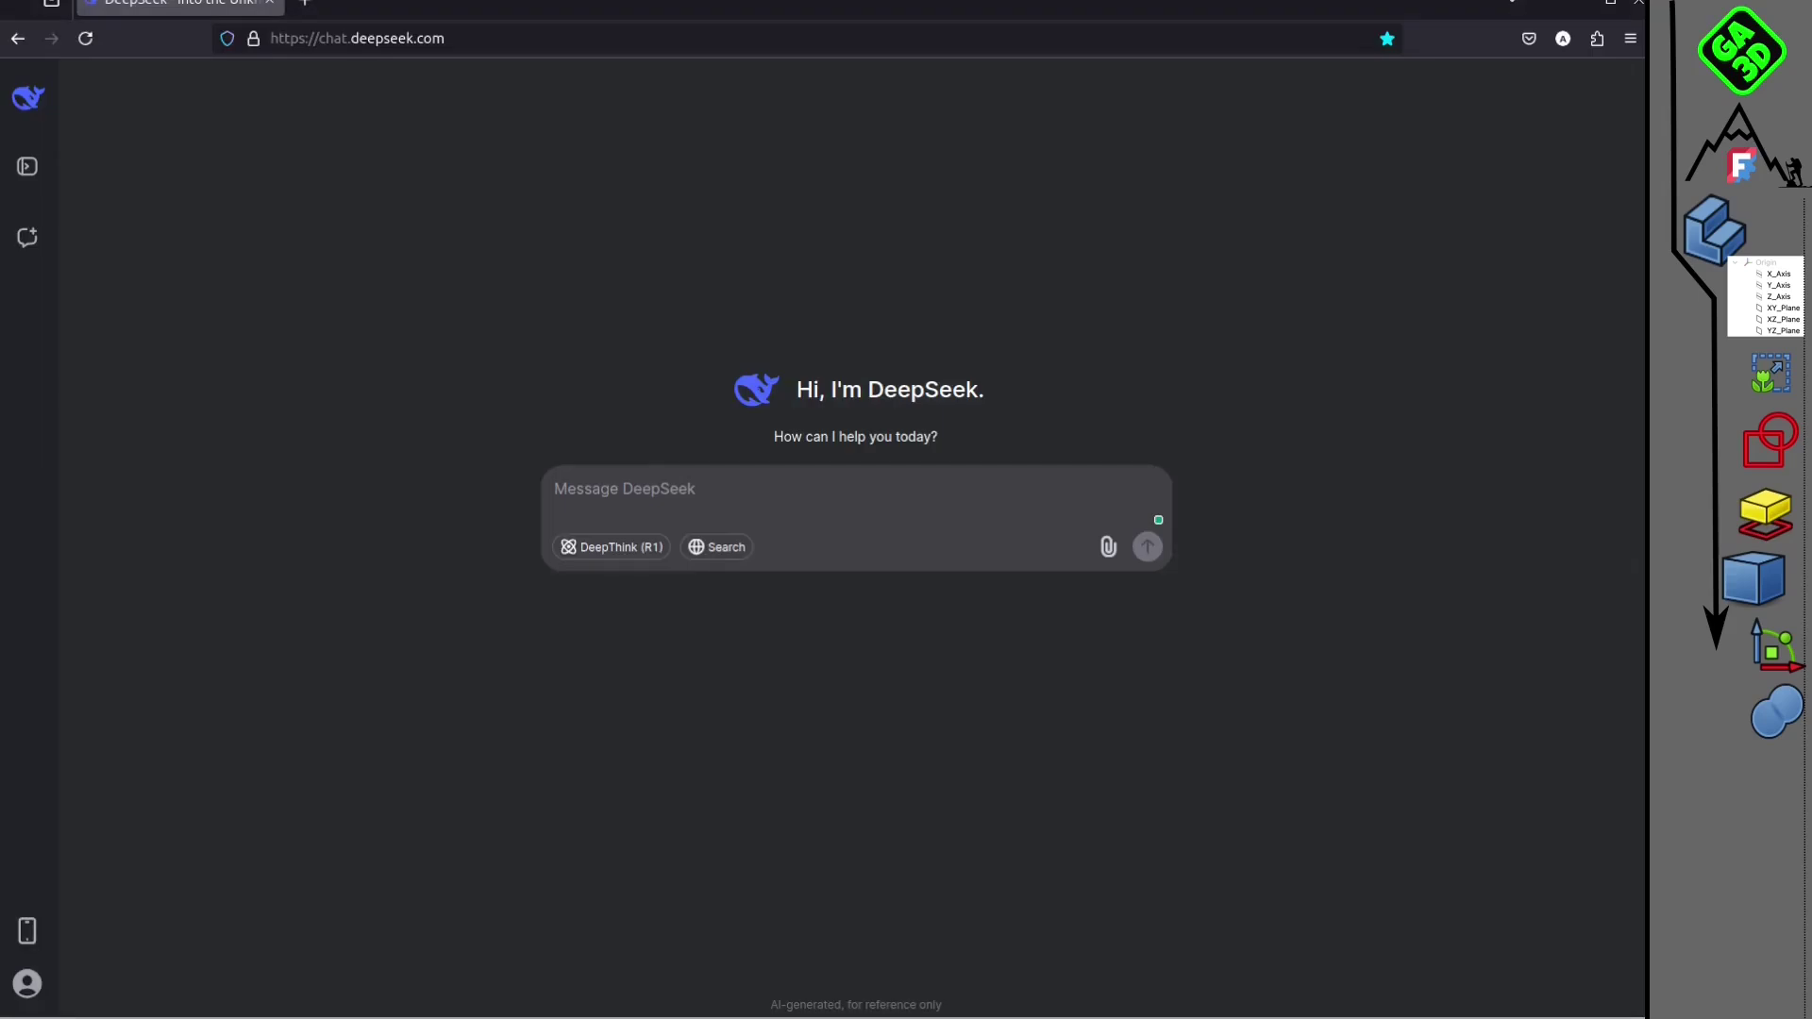
{"action": "left_click", "coordinate": [647, 508]}
{"action": "type", "text": "de"}
{"action": "key", "text": "BackSpace"}
{"action": "key", "text": "BackSpace"}
{"action": "key", "text": "BackSpace"}
{"action": "key", "text": "BackSpace"}
{"action": "key", "text": "BackSpace"}
{"action": "key", "text": "BackSpace"}
{"action": "type", "text": "écris moi une Macro FreeCAD pour dessiner : un"}
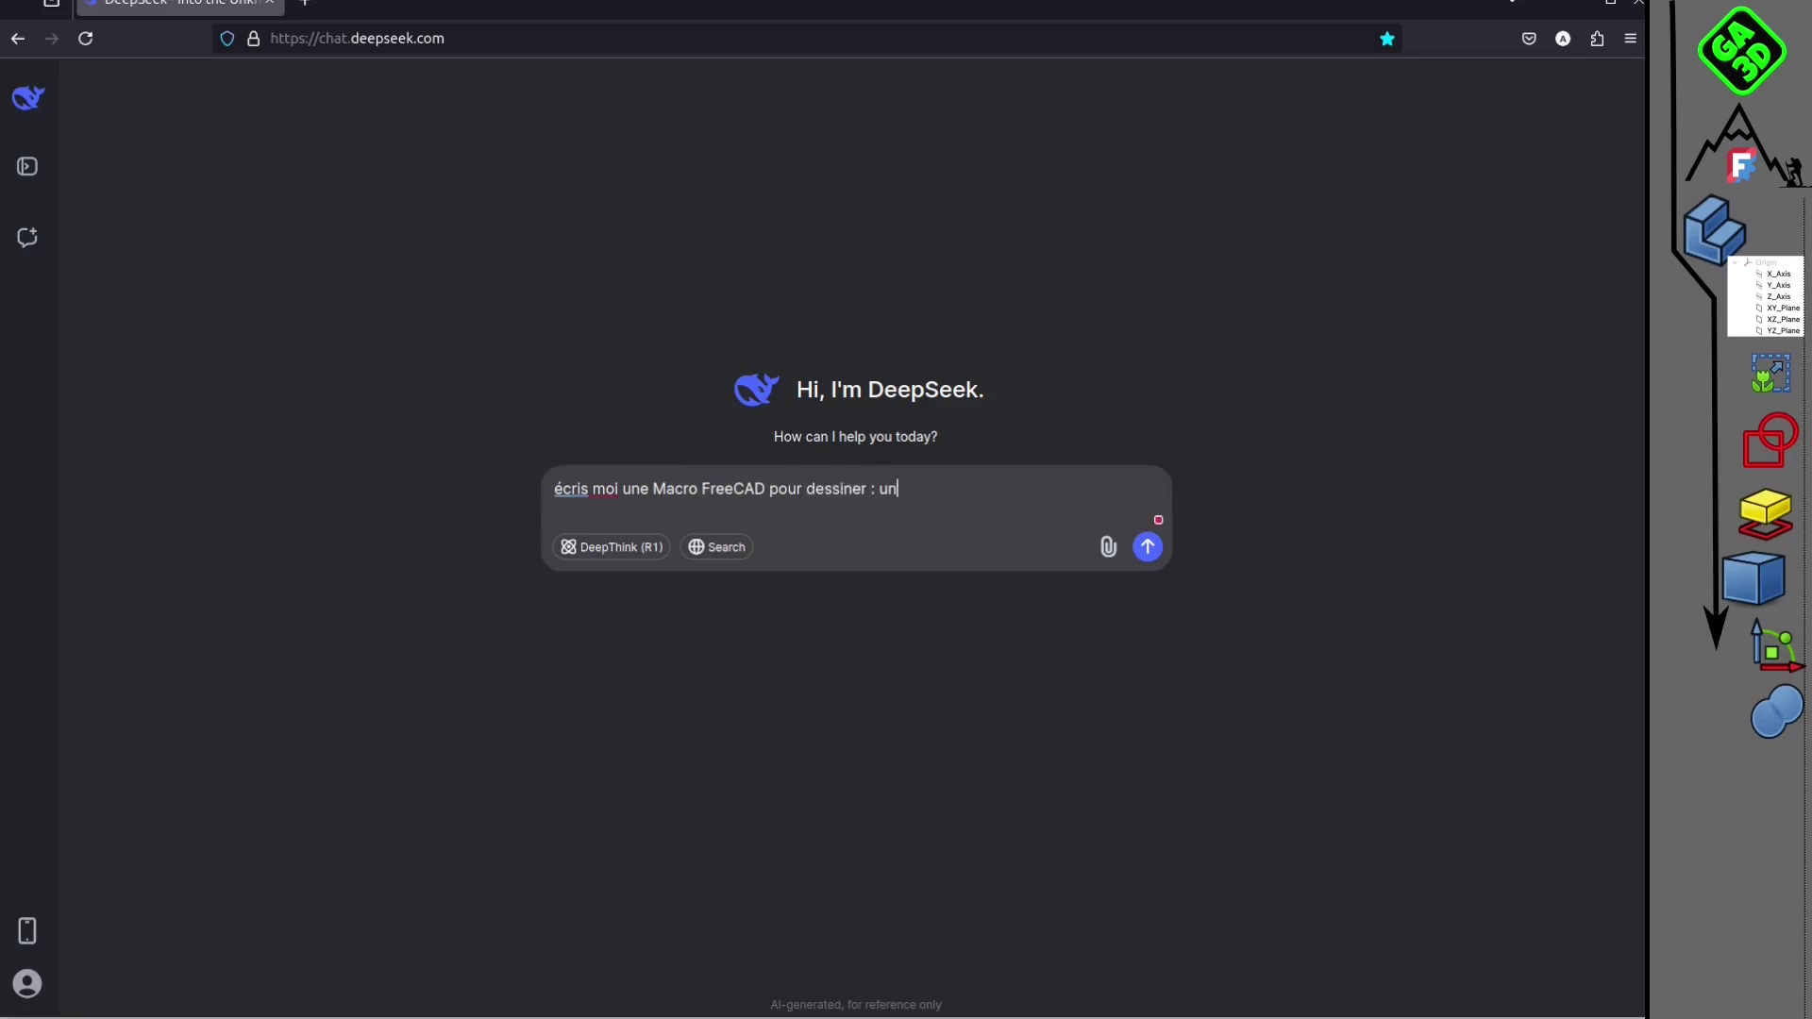
{"action": "type", "text": " couvercle de yaou"}
{"action": "key", "text": "BackSpace"}
{"action": "key", "text": "BackSpace"}
{"action": "type", "text": "aourt en impression 3D, épaisseur de paroi"}
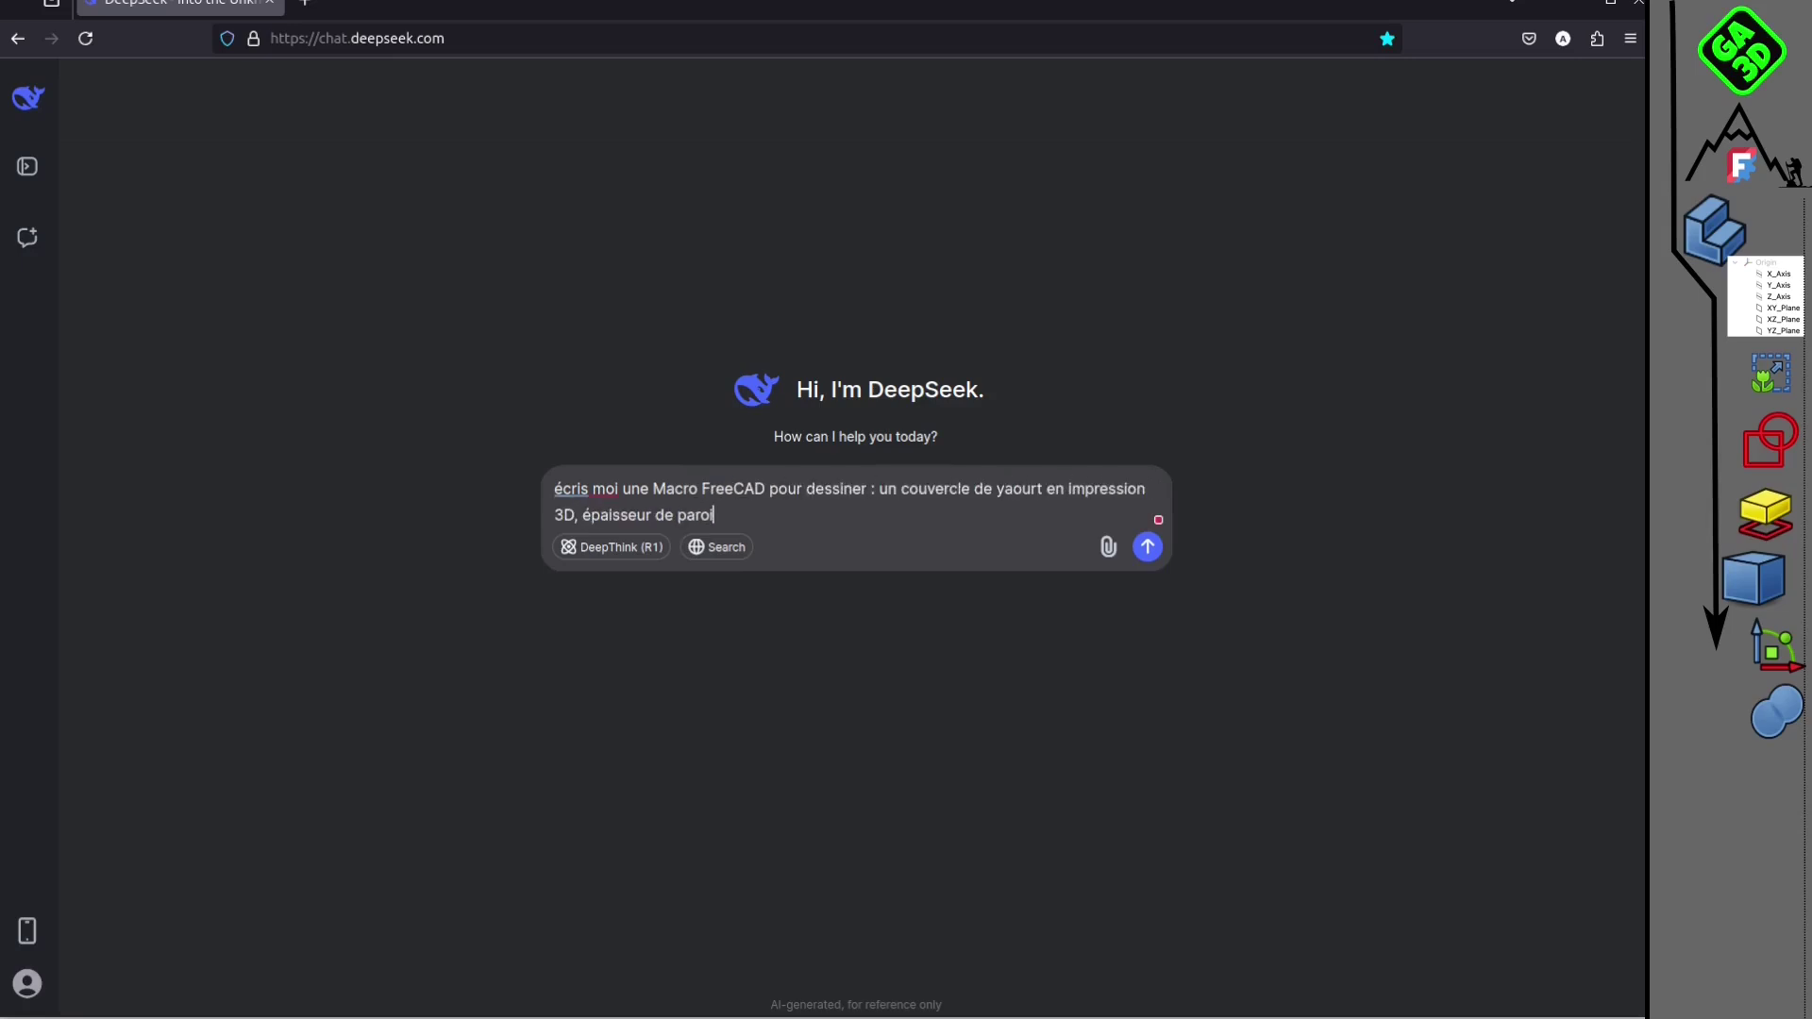
{"action": "type", "text": " 2 mm, diamètre intérieur du pot de yourt 55mm, le couverc"}
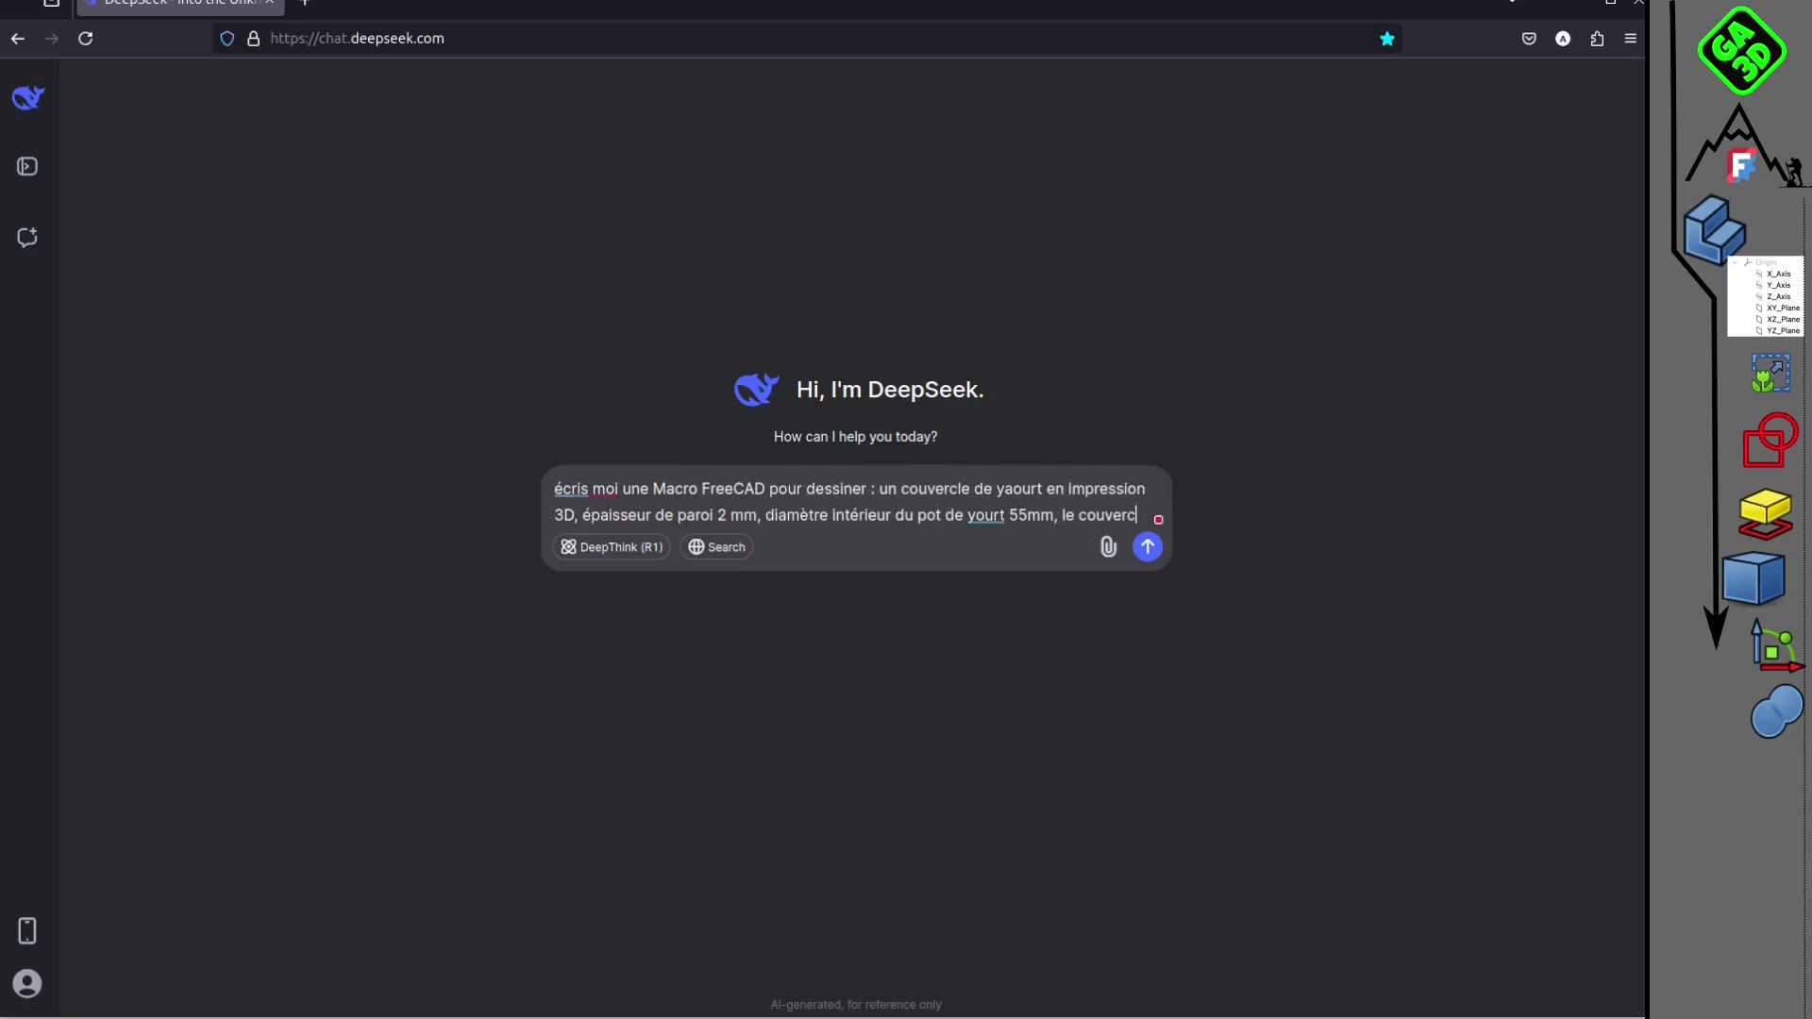
{"action": "type", "text": "le doit faire 5mm de hauteur, et être creux à l'intérieur"}
Step: Specify 2 mm walls, a 55 mm inner pot diameter, 5 mm lid height and a hollow interior, and submit the prompt
{"action": "key", "text": "Return"}
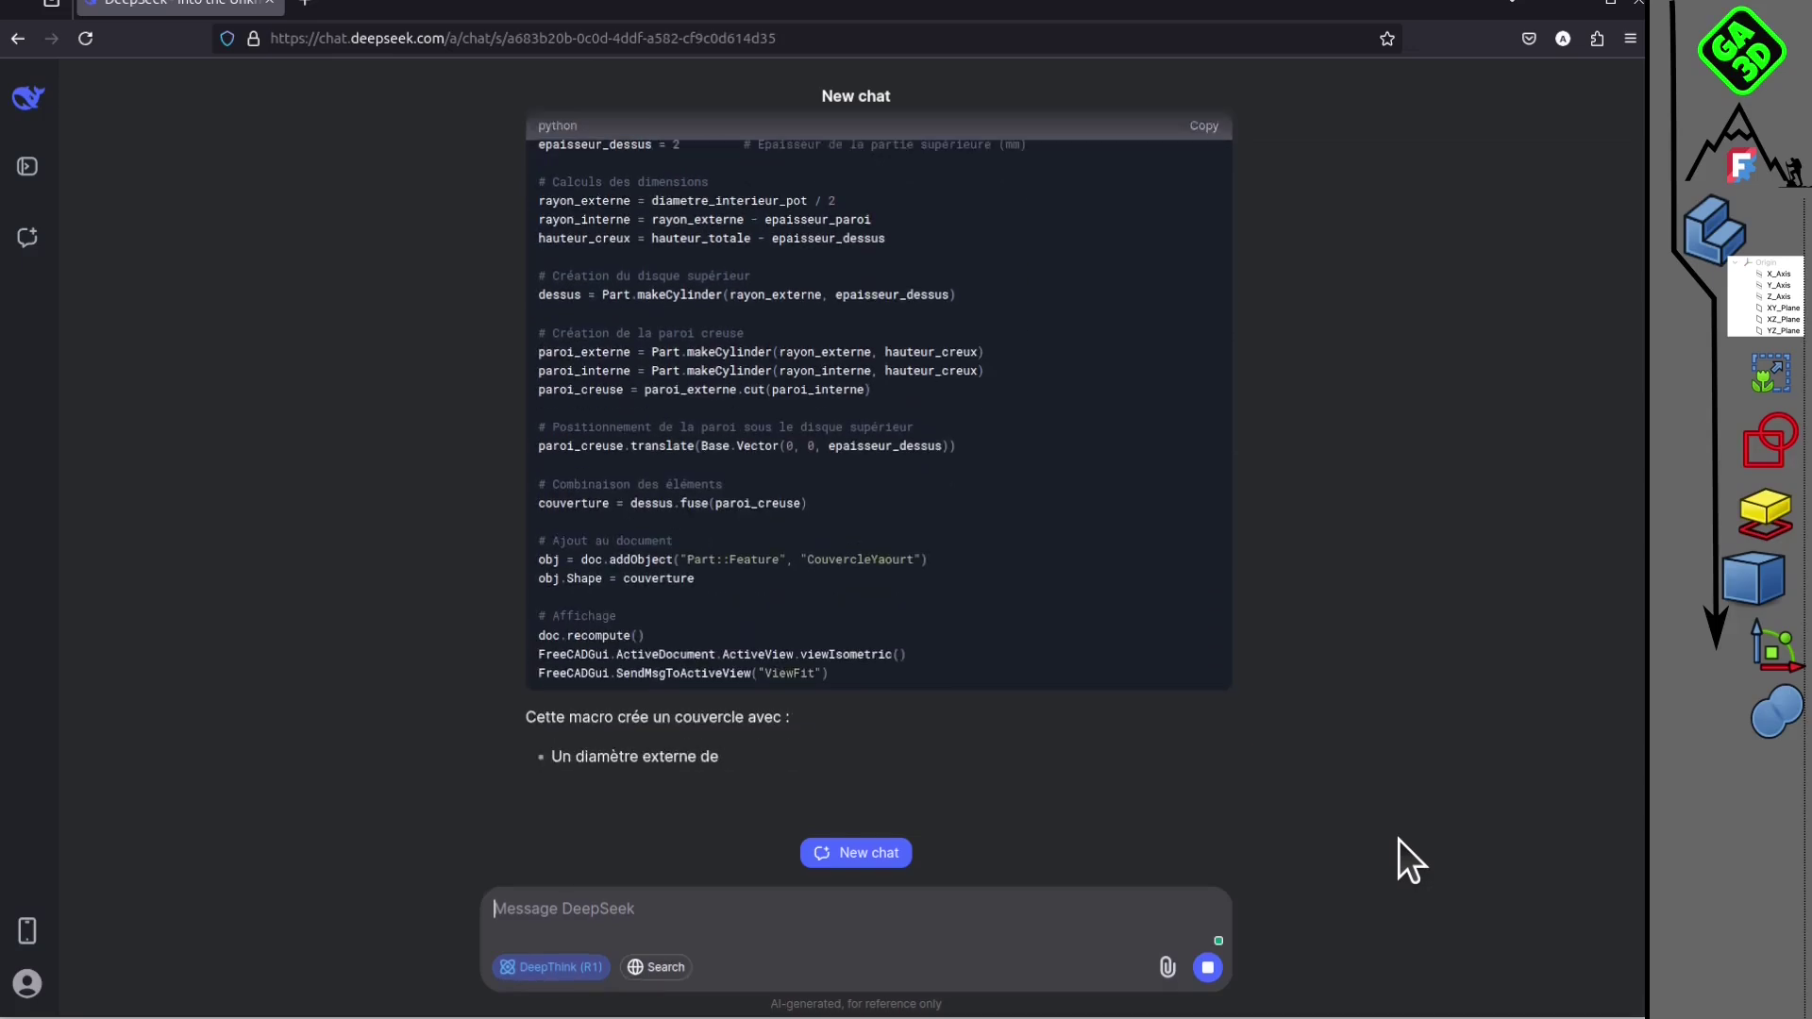
Step: Copy the generated Python code and open the testAI.FCMacro user macro for editing in FreeCAD
{"action": "scroll", "coordinate": [1344, 745], "scroll_direction": "up", "scroll_amount": 5}
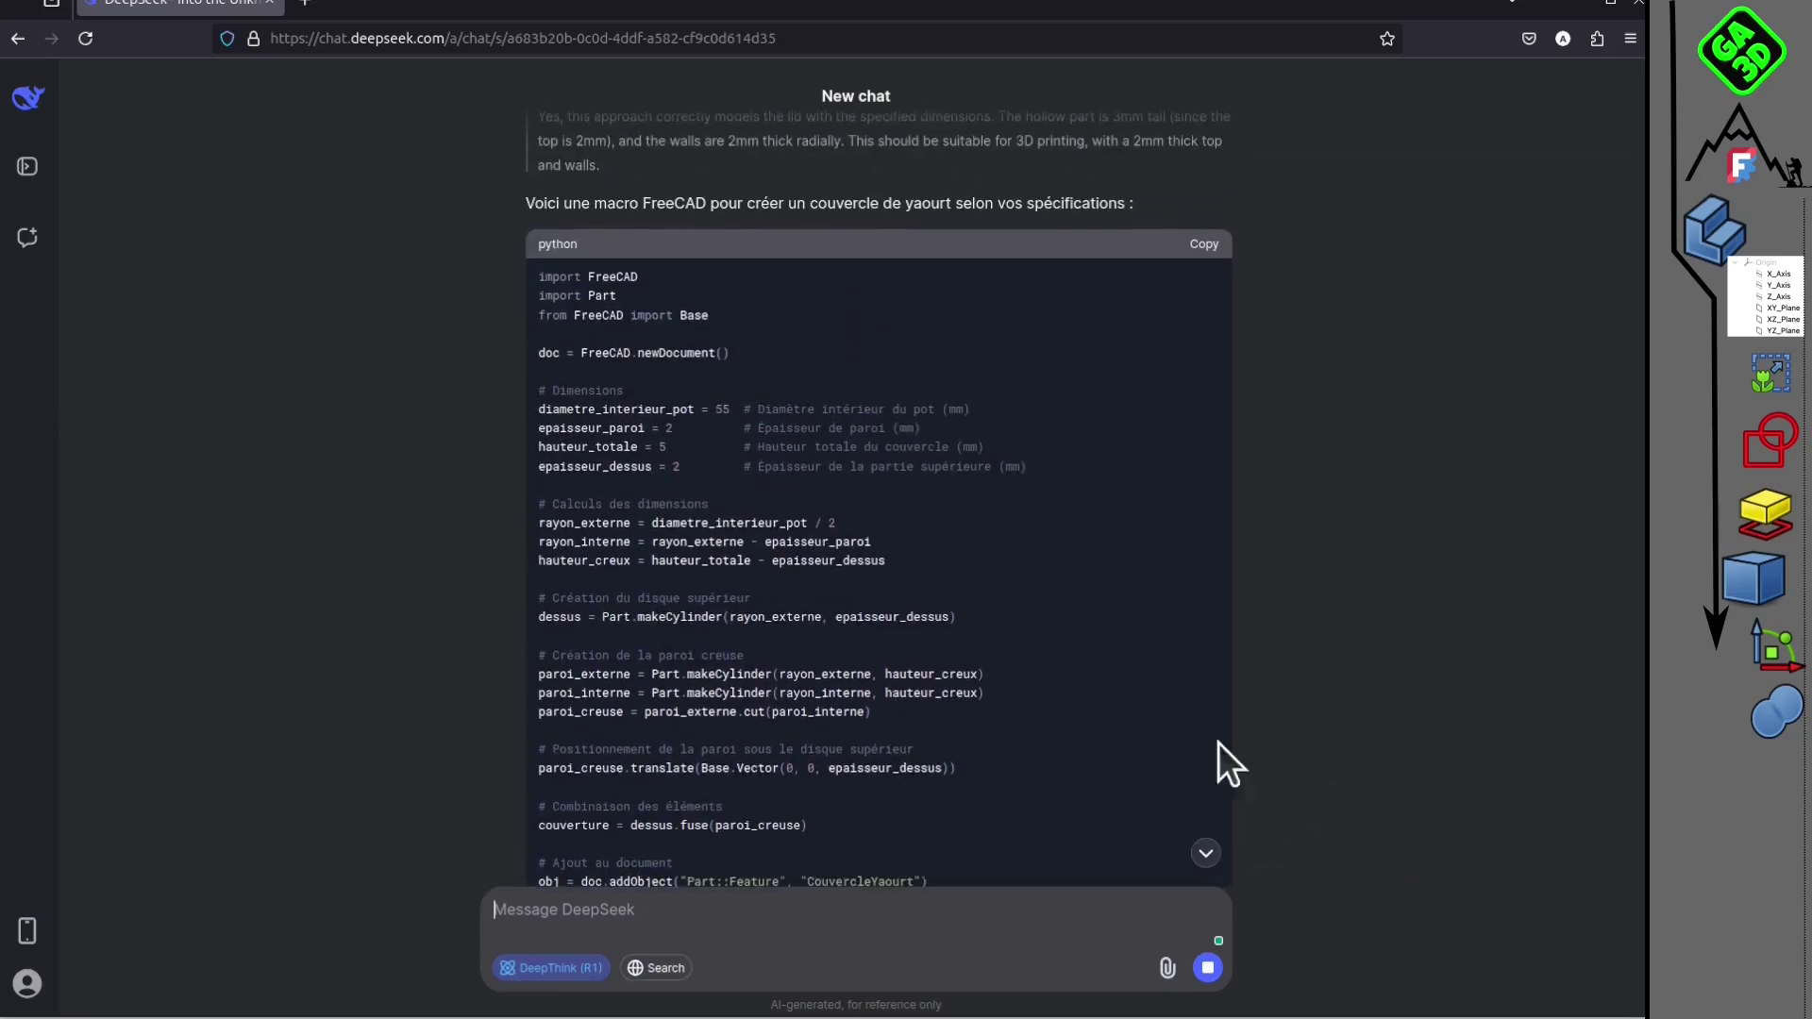
{"action": "scroll", "coordinate": [880, 302], "scroll_direction": "down", "scroll_amount": 1}
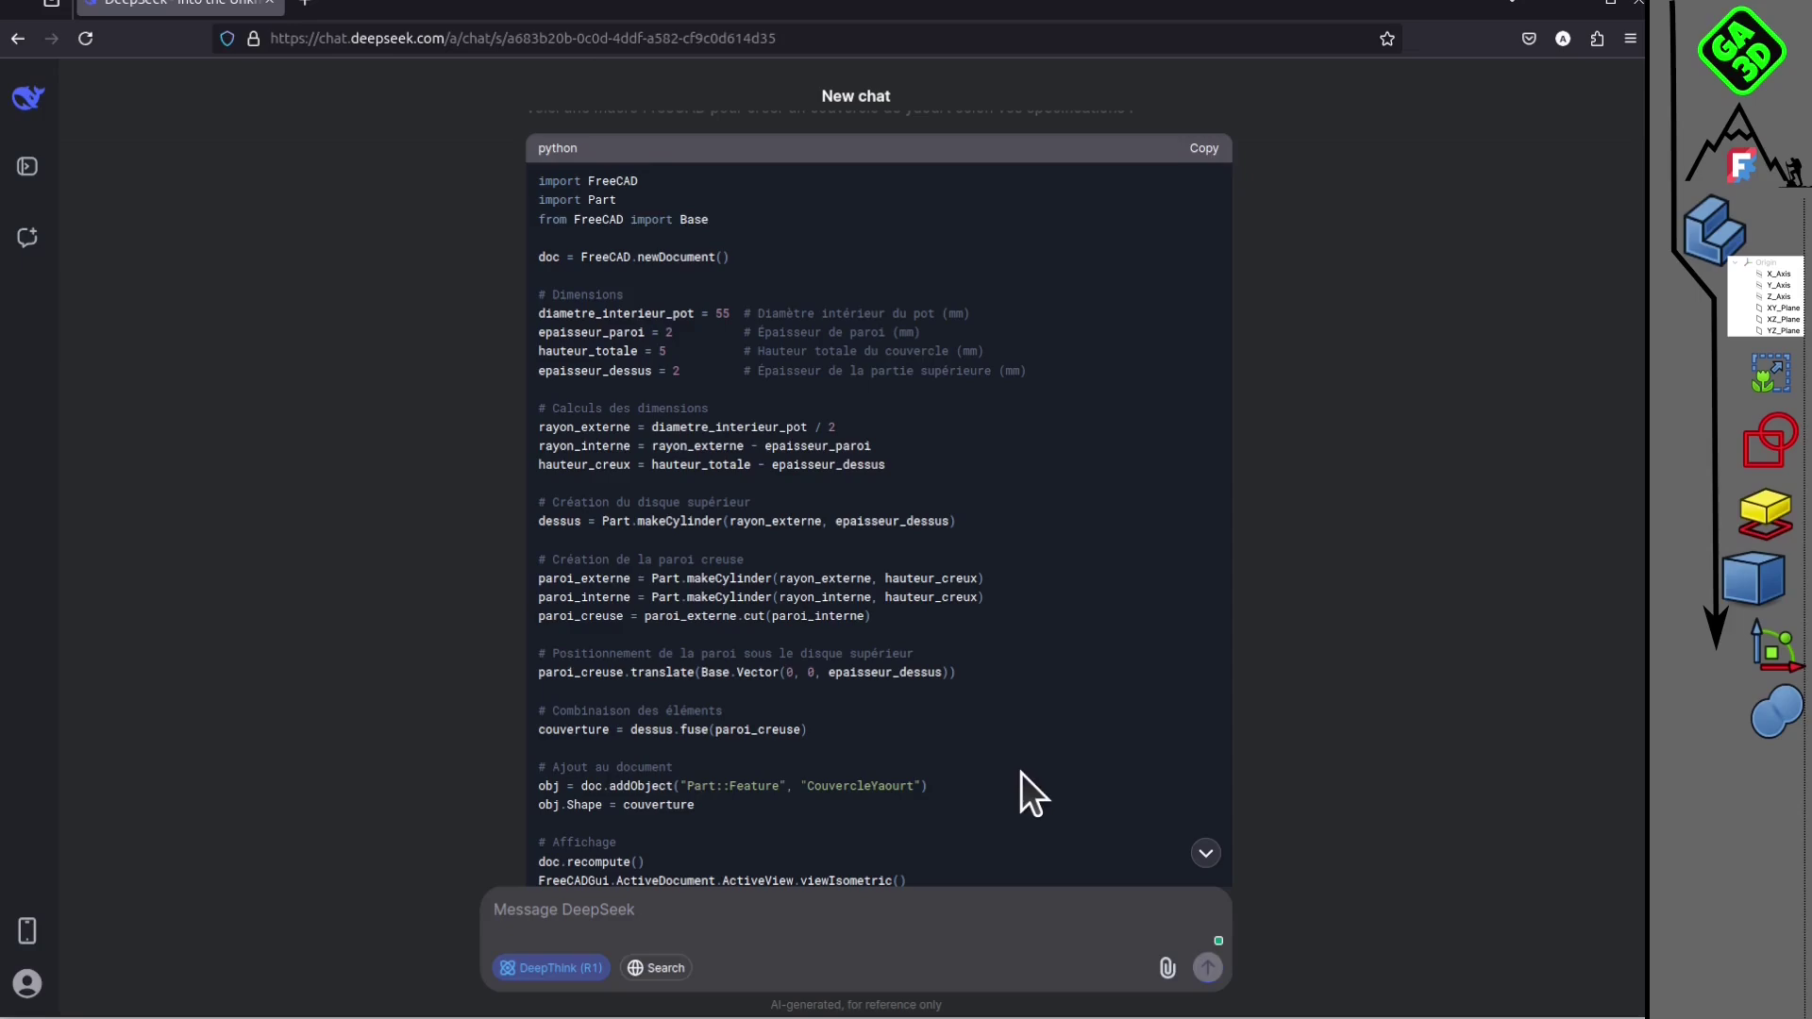
{"action": "key", "text": "alt+Tab"}
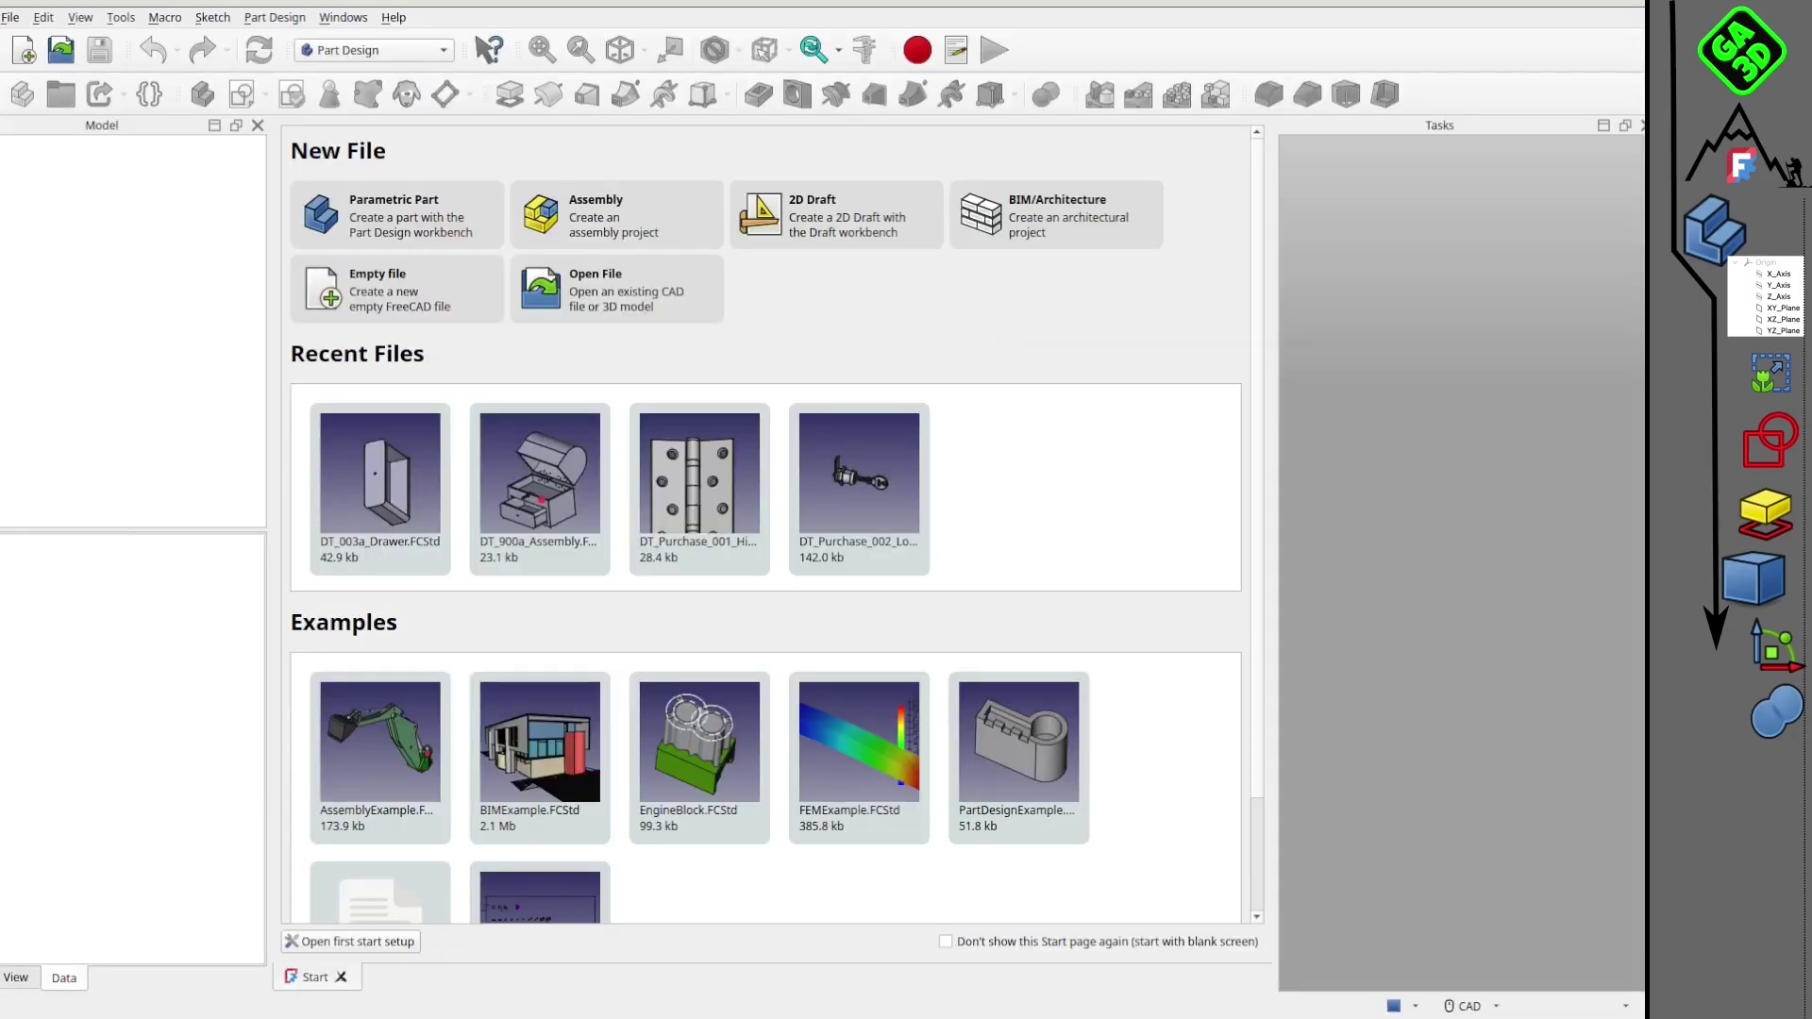
{"action": "left_click", "coordinate": [959, 50]}
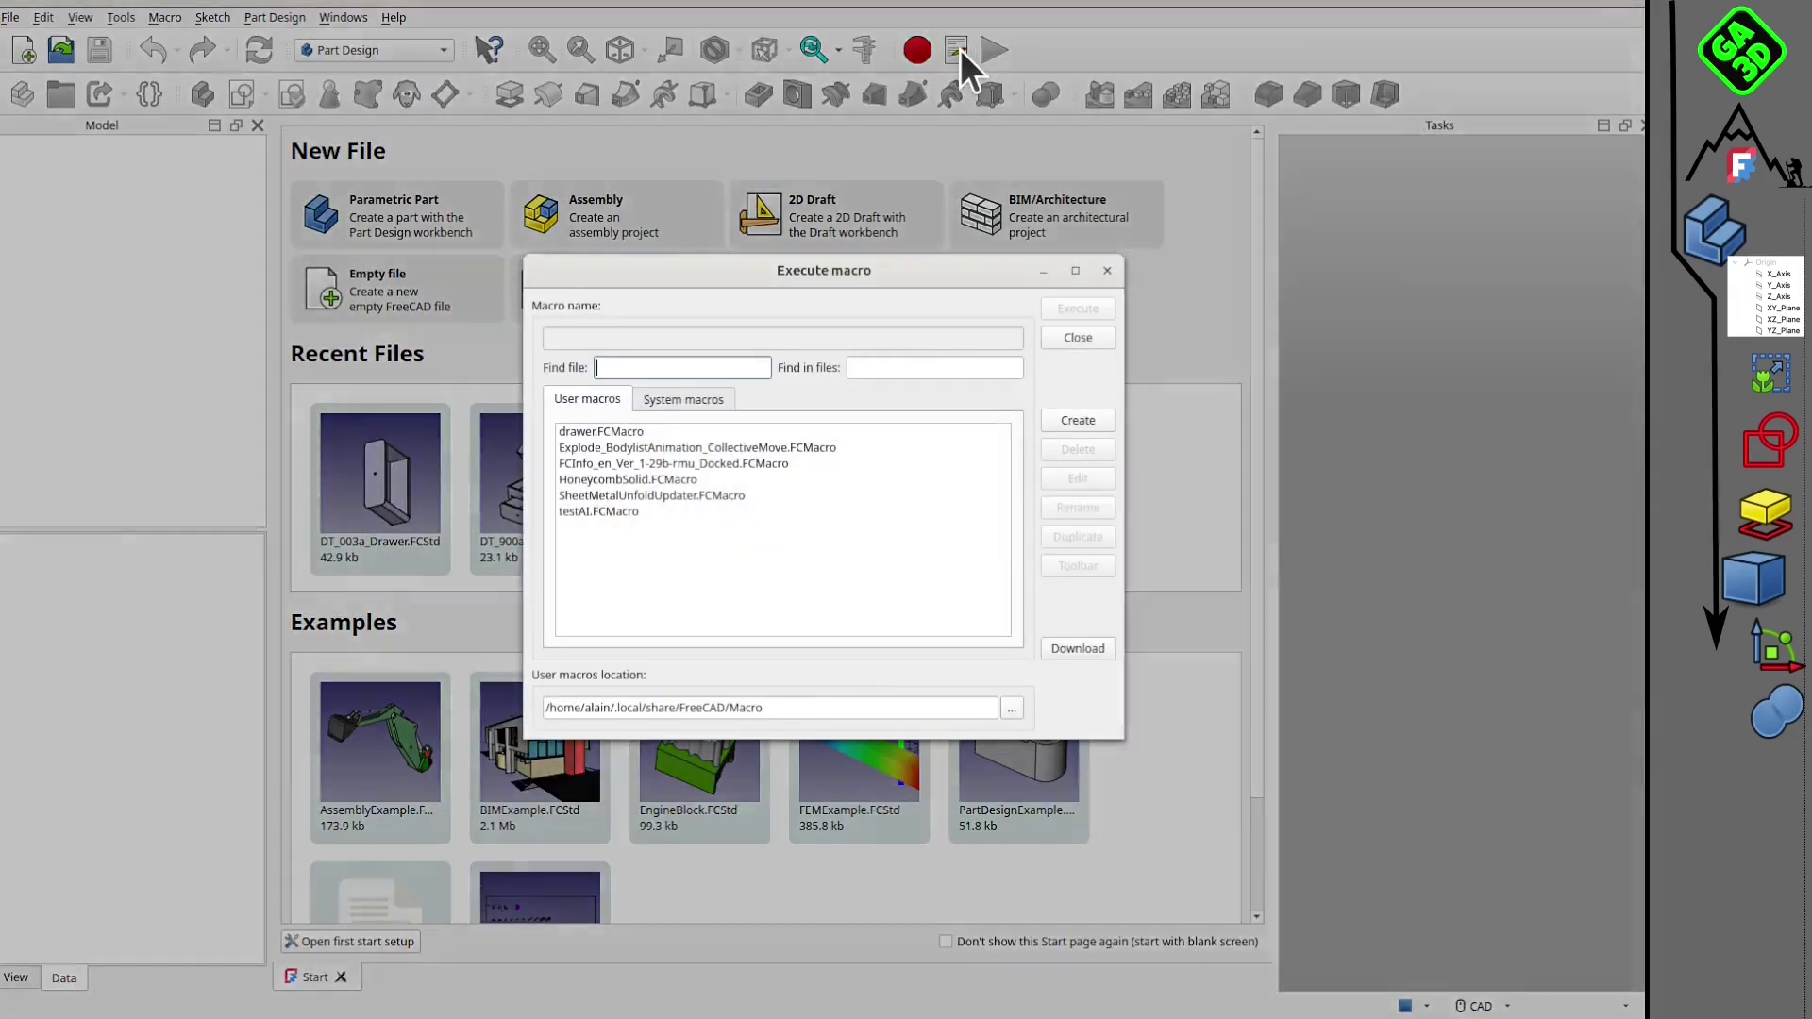
{"action": "left_click", "coordinate": [605, 512]}
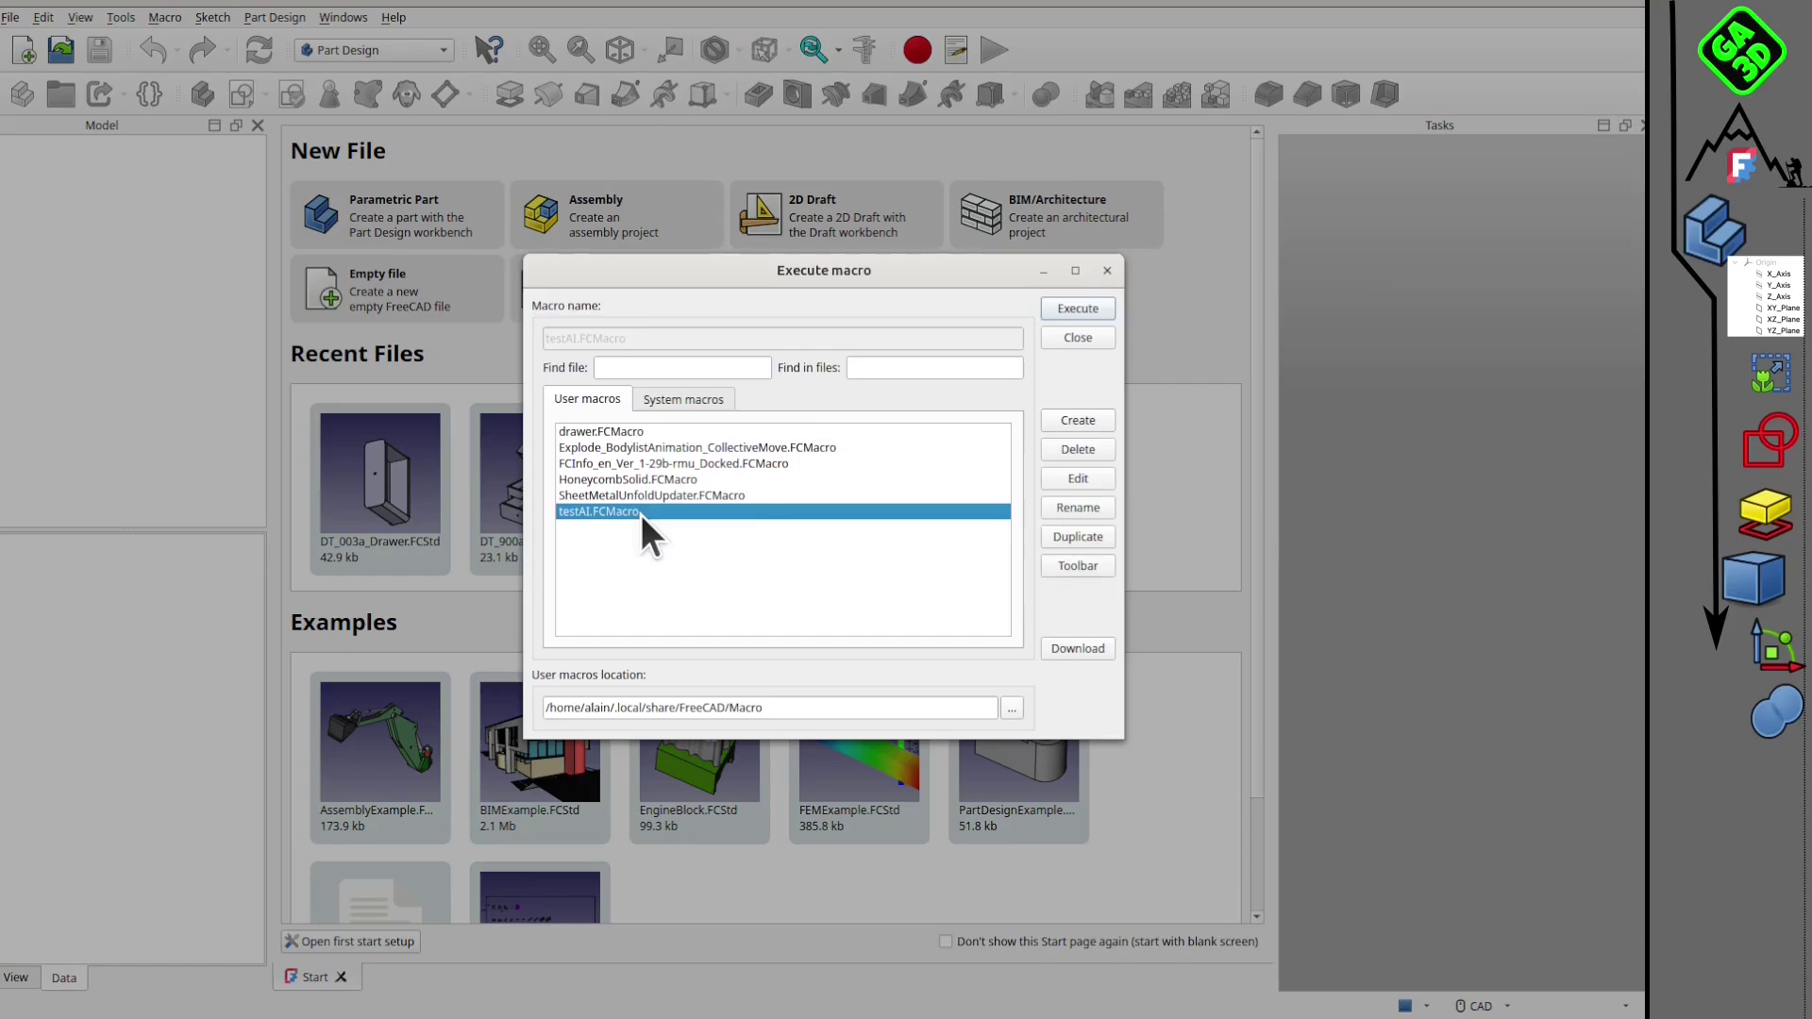
{"action": "left_click", "coordinate": [1084, 478]}
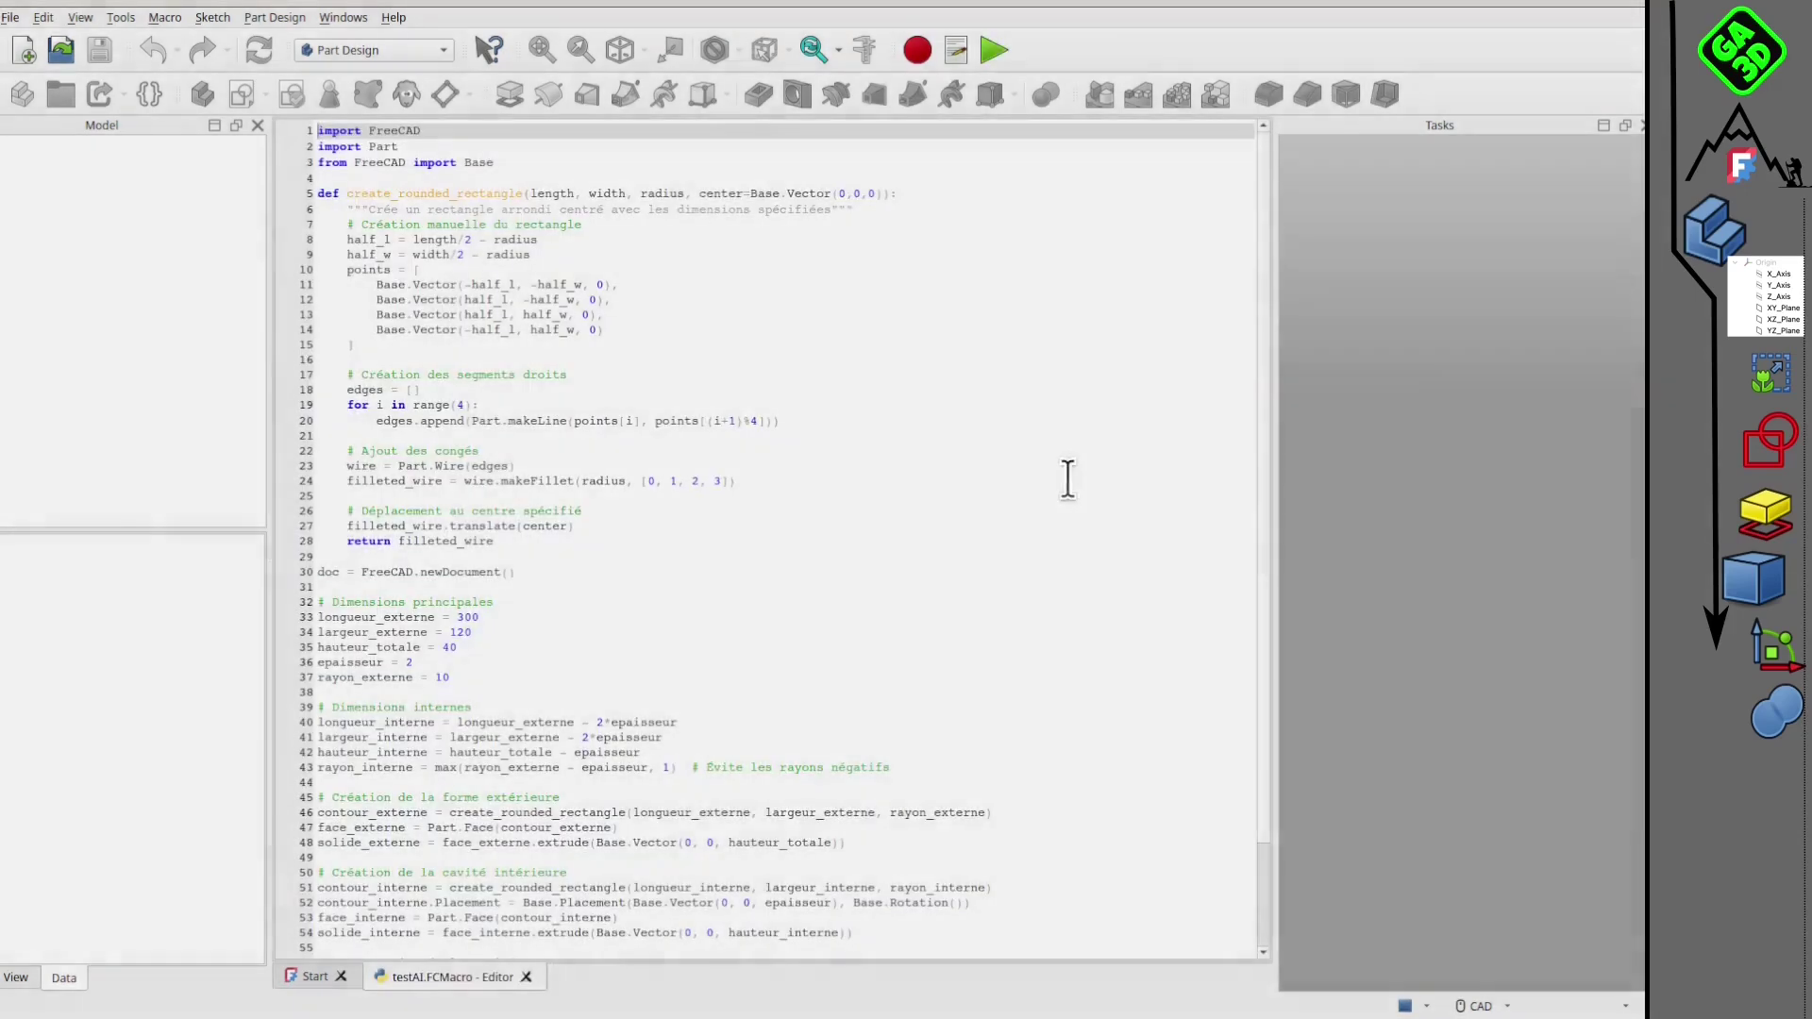
Step: Replace the entire content of testAI.FCMacro with the copied yogurt lid code and save the macro
{"action": "left_click", "coordinate": [878, 572]}
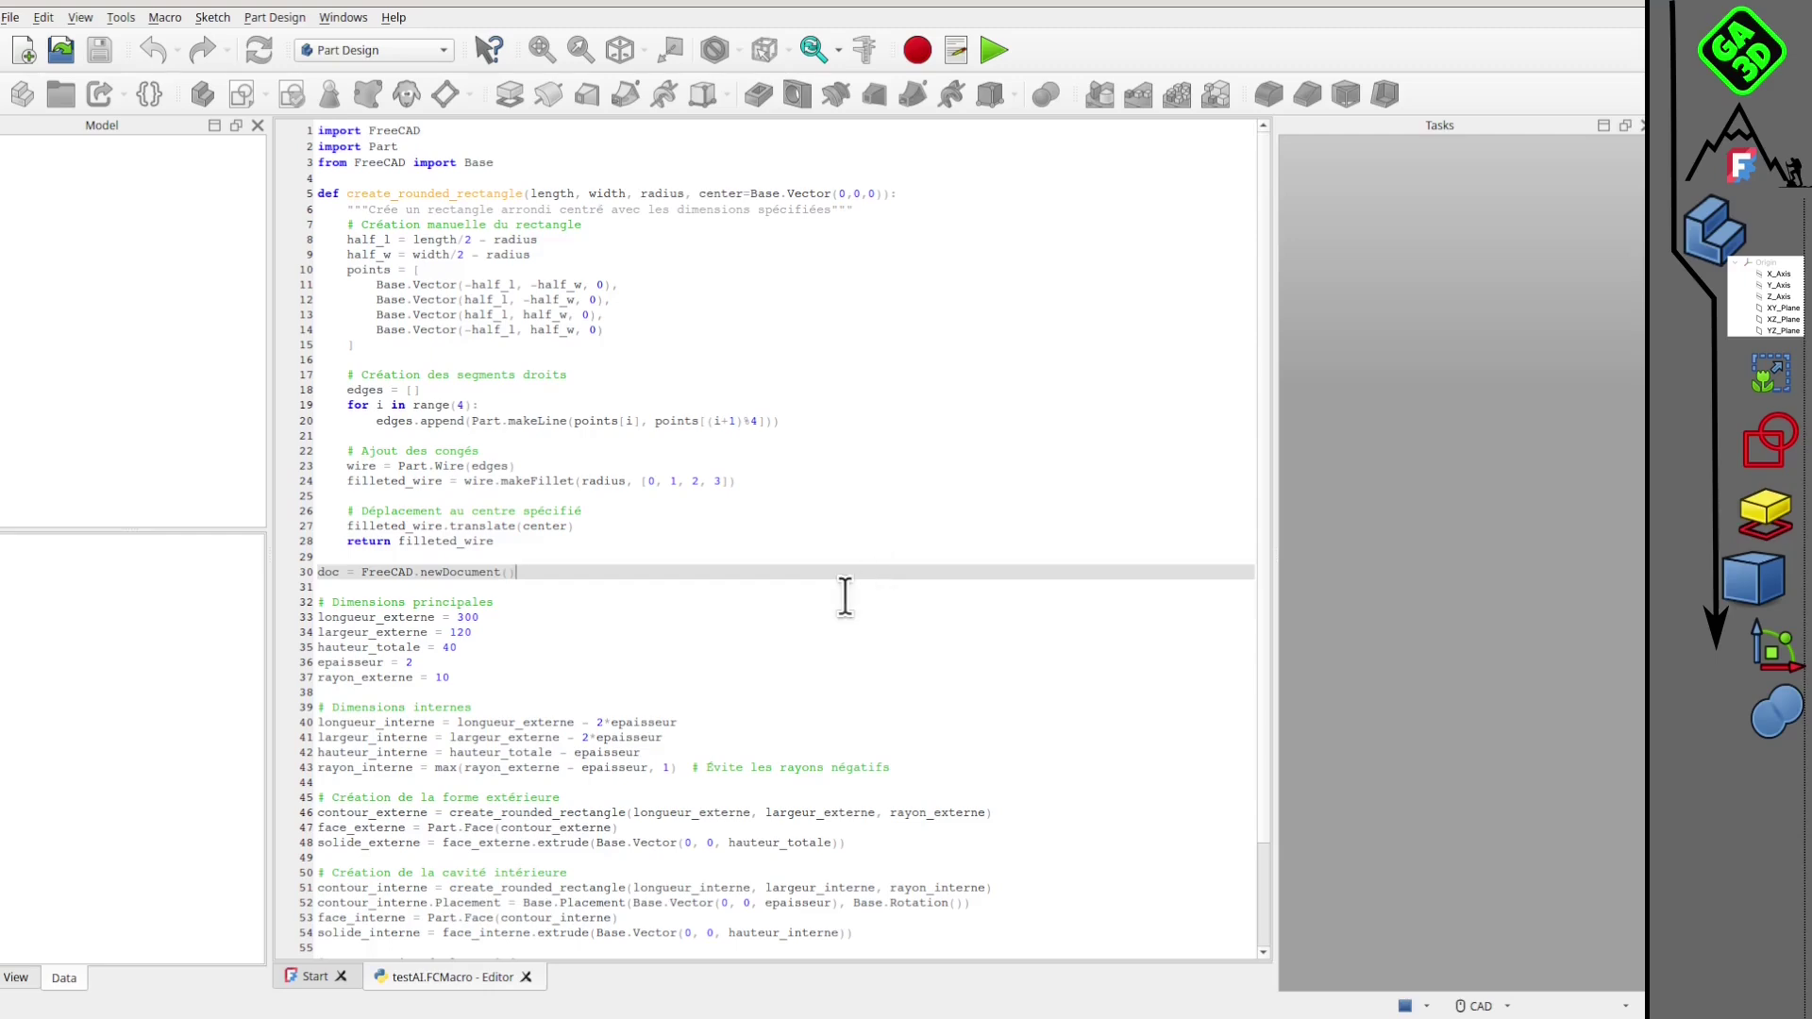
{"action": "key", "text": "ctrl+a"}
{"action": "key", "text": "Delete"}
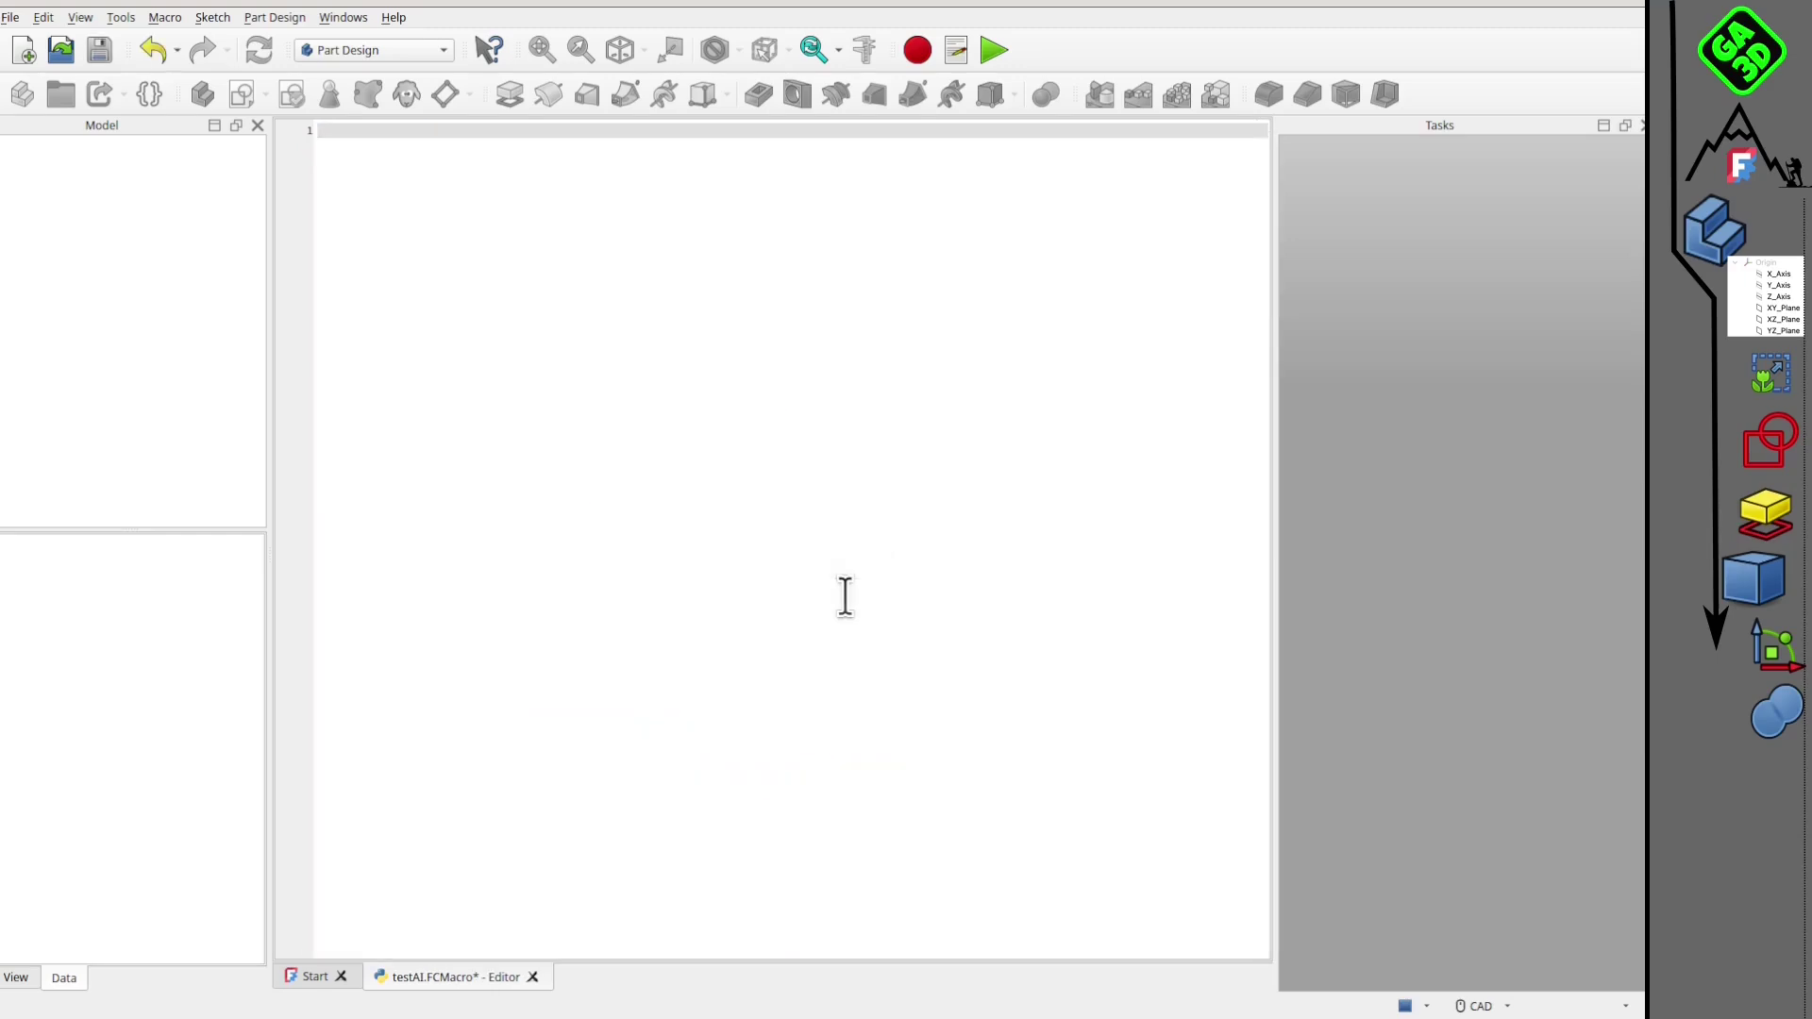
{"action": "type", "text": "import FreeCAD import Part from FreeCAD import Base  doc = FreeCAD.newDocument()  # Dimensions diametre_interieur_pot = 55  # Diamètre intérieur du pot (mm) epaisseur_paroi = 2          # Épaisseur de paroi (mm) hauteur_totale = 5           # Hauteur totale du couvercle (mm) epaisseur_dessus = 2         # Épaisseur de la partie supérieure (mm)  # Calculs des dimensions rayon_externe = diametre_interieur_pot / 2 rayon_interne = rayon_externe - epaisseur_paroi hauteur_creux = hauteur_totale - epaisseur_dessus  # Création du disque supérieur dessus = Part.makeCylinder(rayon_externe, epaisseur_dessus)  # Création de la paroi creuse paroi_externe = Part.makeCylinder(rayon_externe, hauteur_creux) paroi_interne = Part.makeCylinder(rayon_interne, hauteur_creux) paroi_creuse = paroi_externe.cut(paroi_interne)  # Positionnement de la paroi sous le disque supérieur paroi_creuse.translate(Base.Vector(0, 0, epaisseur_dessus))  # Combinaison des éléments couverture = dessus.fuse(paroi_creuse)  # Ajout au document obj = doc.addObject(\"Part::Feature\", \"CouvercleYaourt\") obj.Shape = couverture  # Affichage doc.recompute() FreeCADGui.ActiveDocument.ActiveView.viewIsometric() FreeCADGui.SendMsgToActiveView(\"ViewFit\")"}
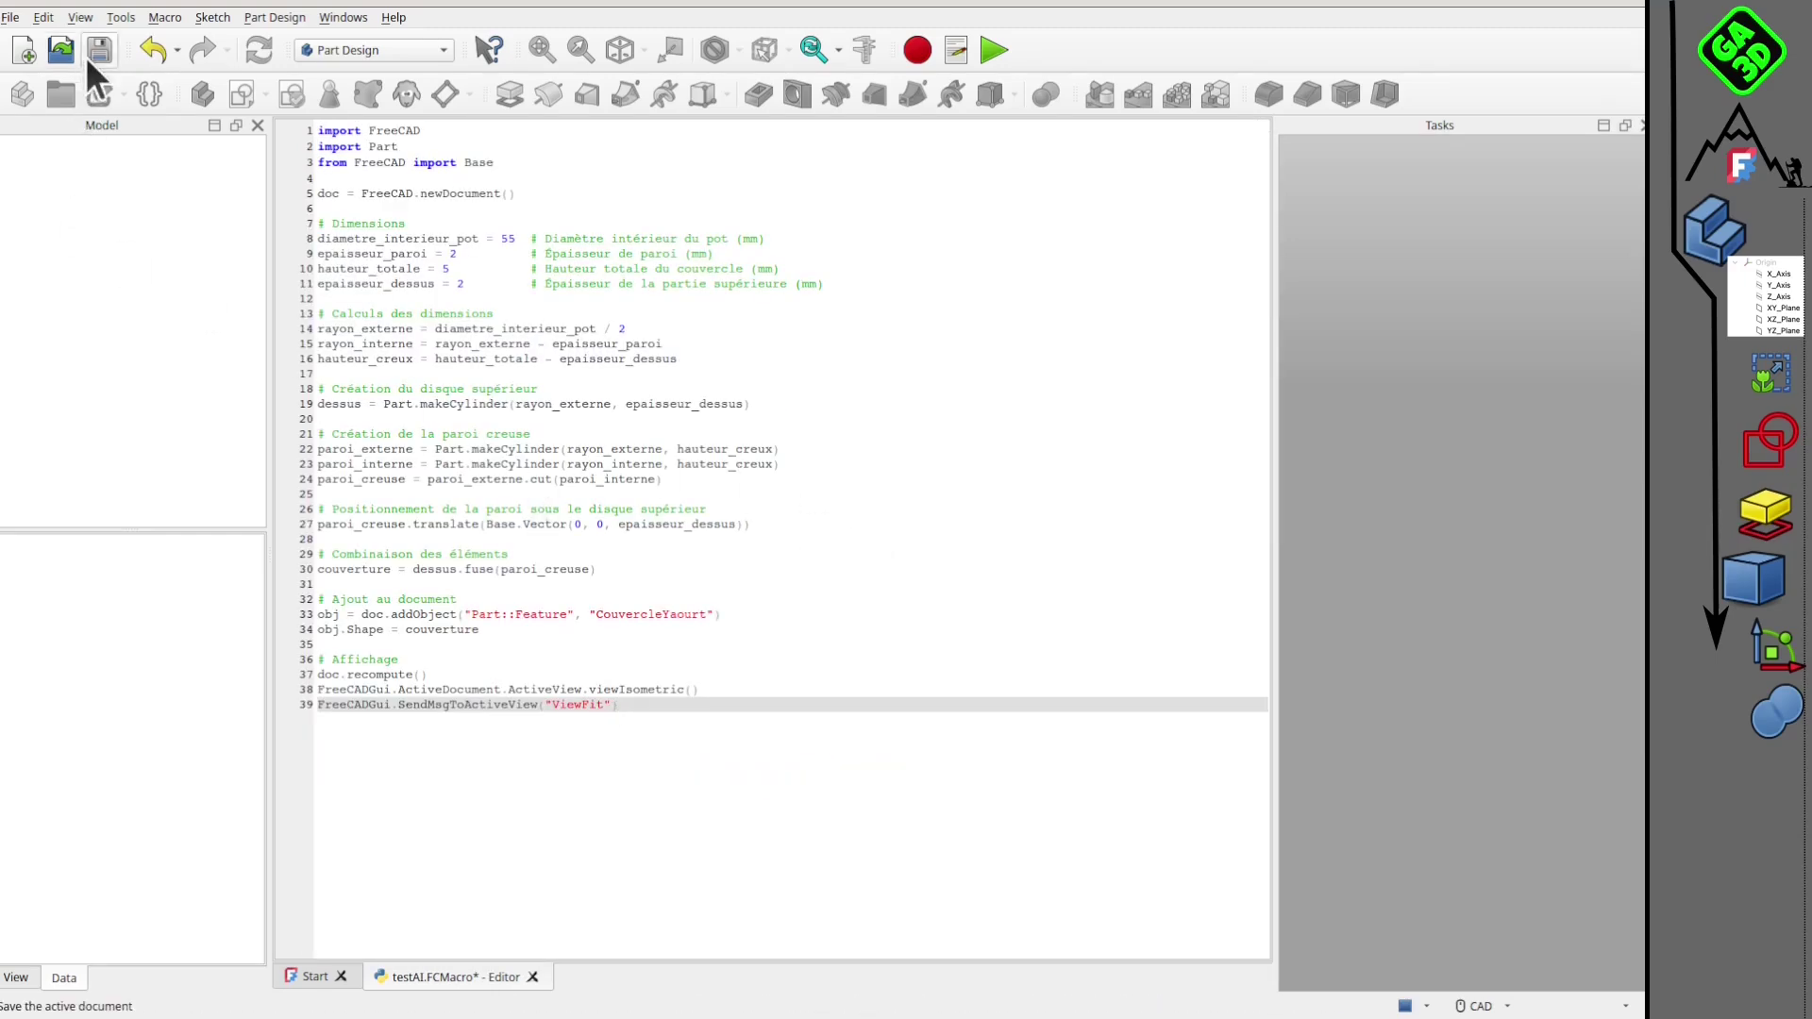
{"action": "left_click", "coordinate": [99, 52]}
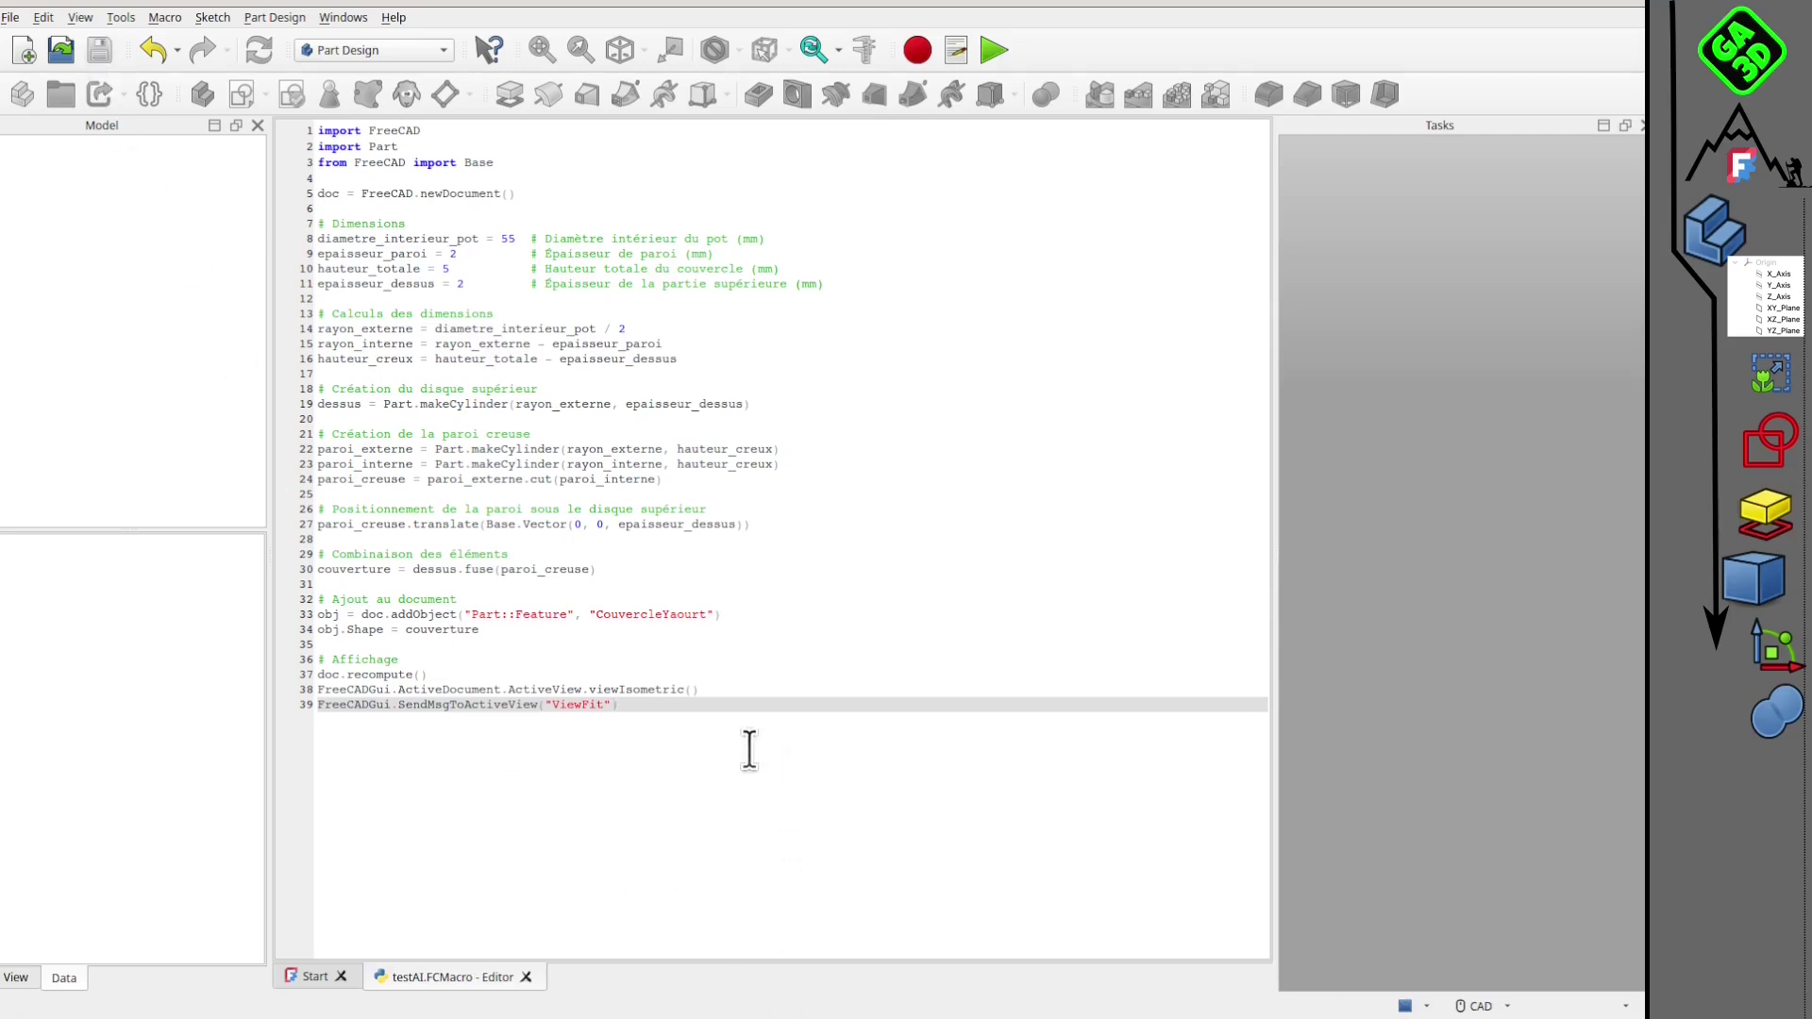
Step: Run the macro and examine the generated yogurt lid's rim, hollow interior and flat outer face
{"action": "left_click", "coordinate": [994, 49]}
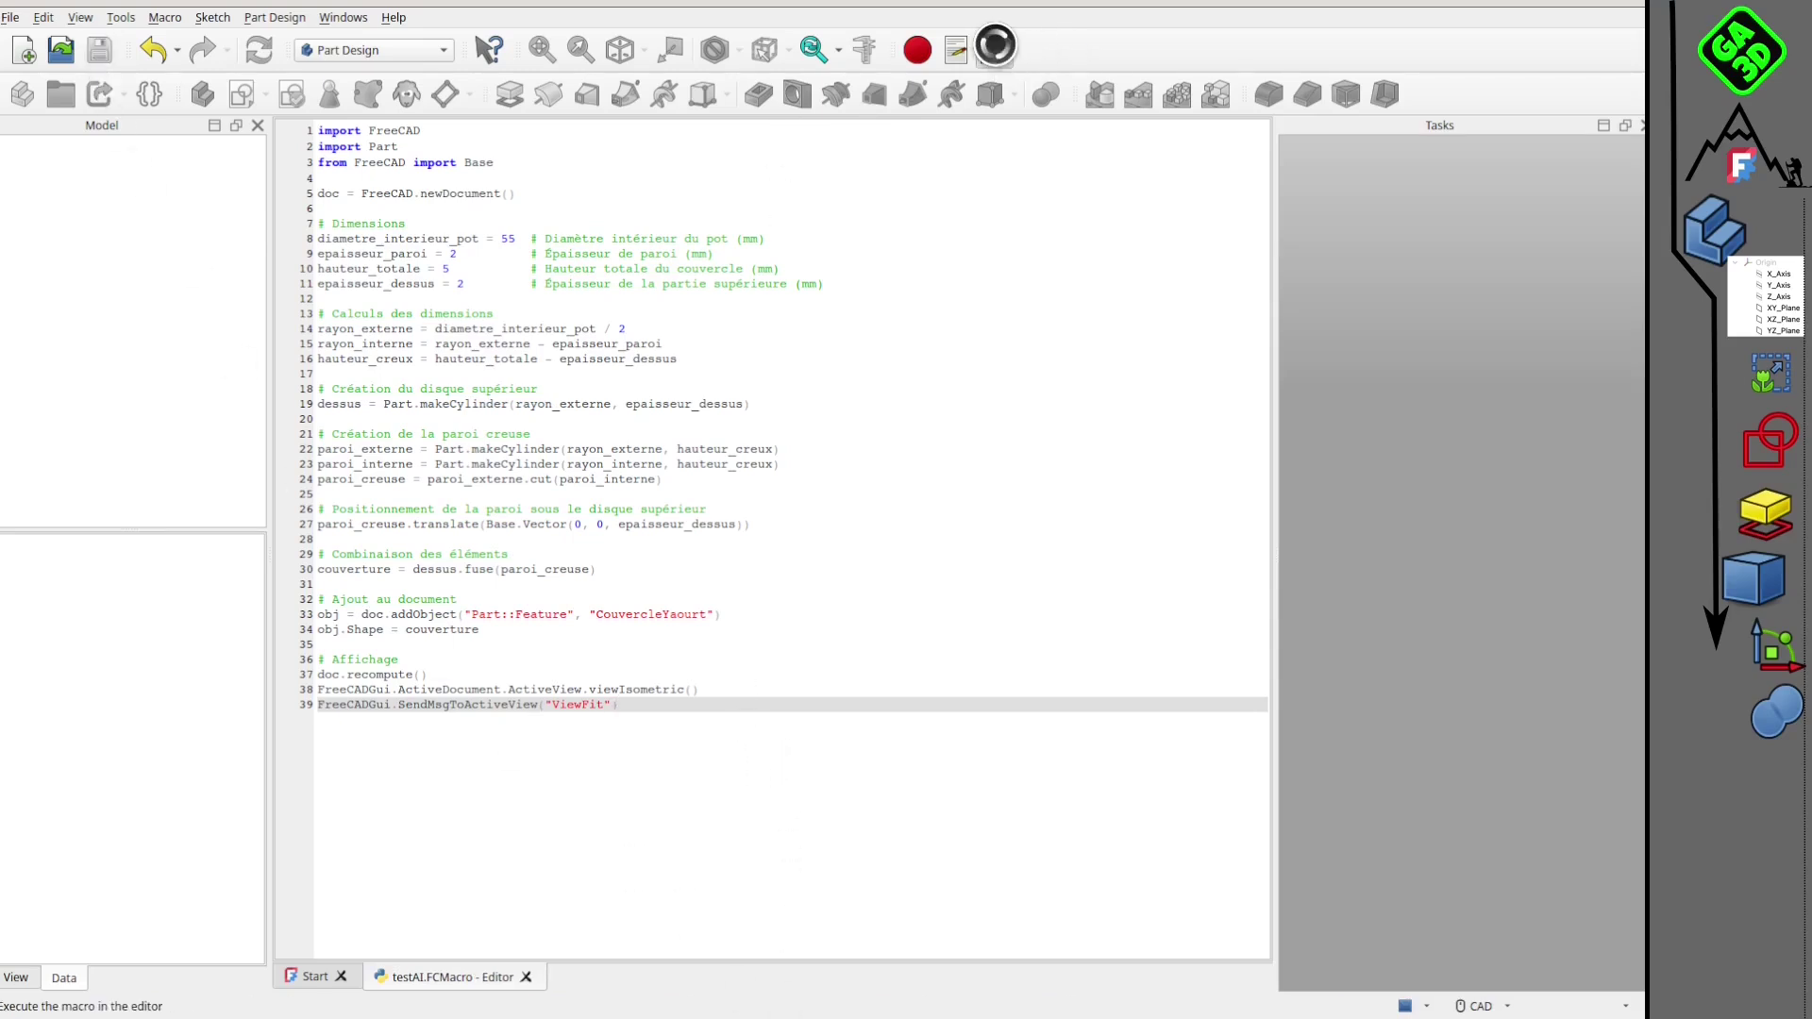
{"action": "middle_click_drag", "start_coordinate": [869, 449], "coordinate": [795, 396]}
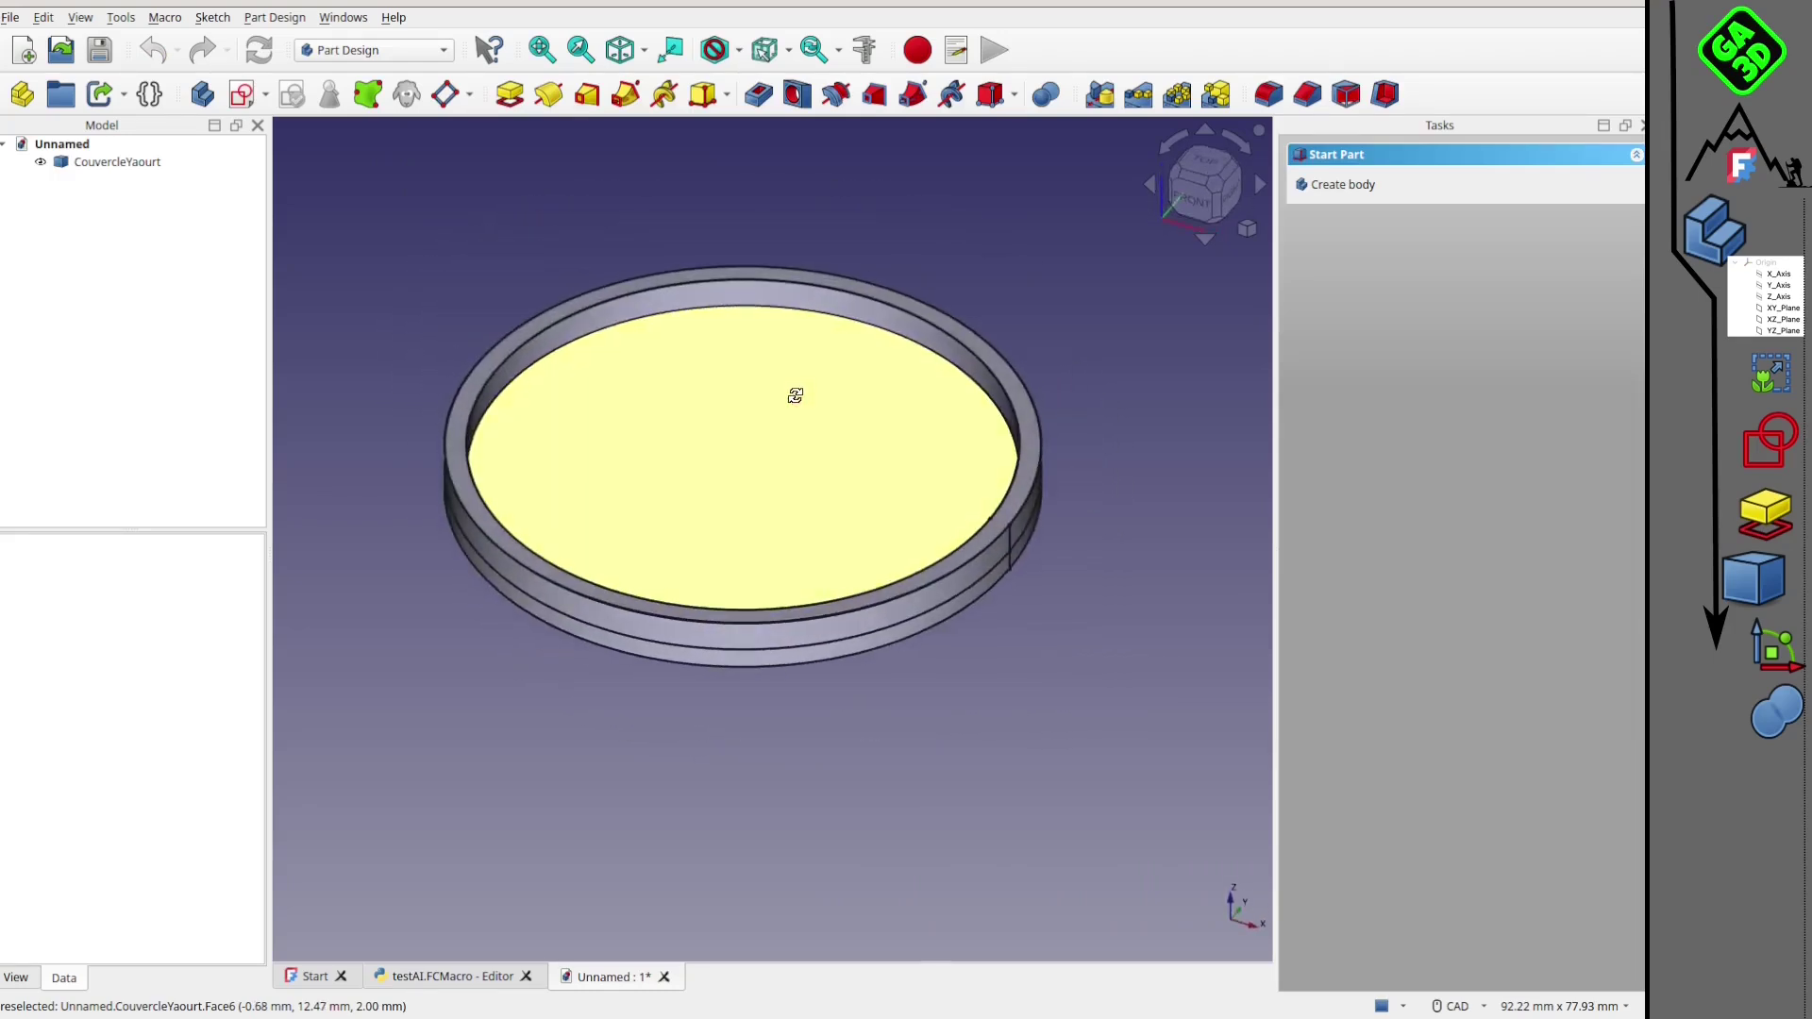
{"action": "middle_click_drag", "start_coordinate": [671, 469], "coordinate": [853, 295]}
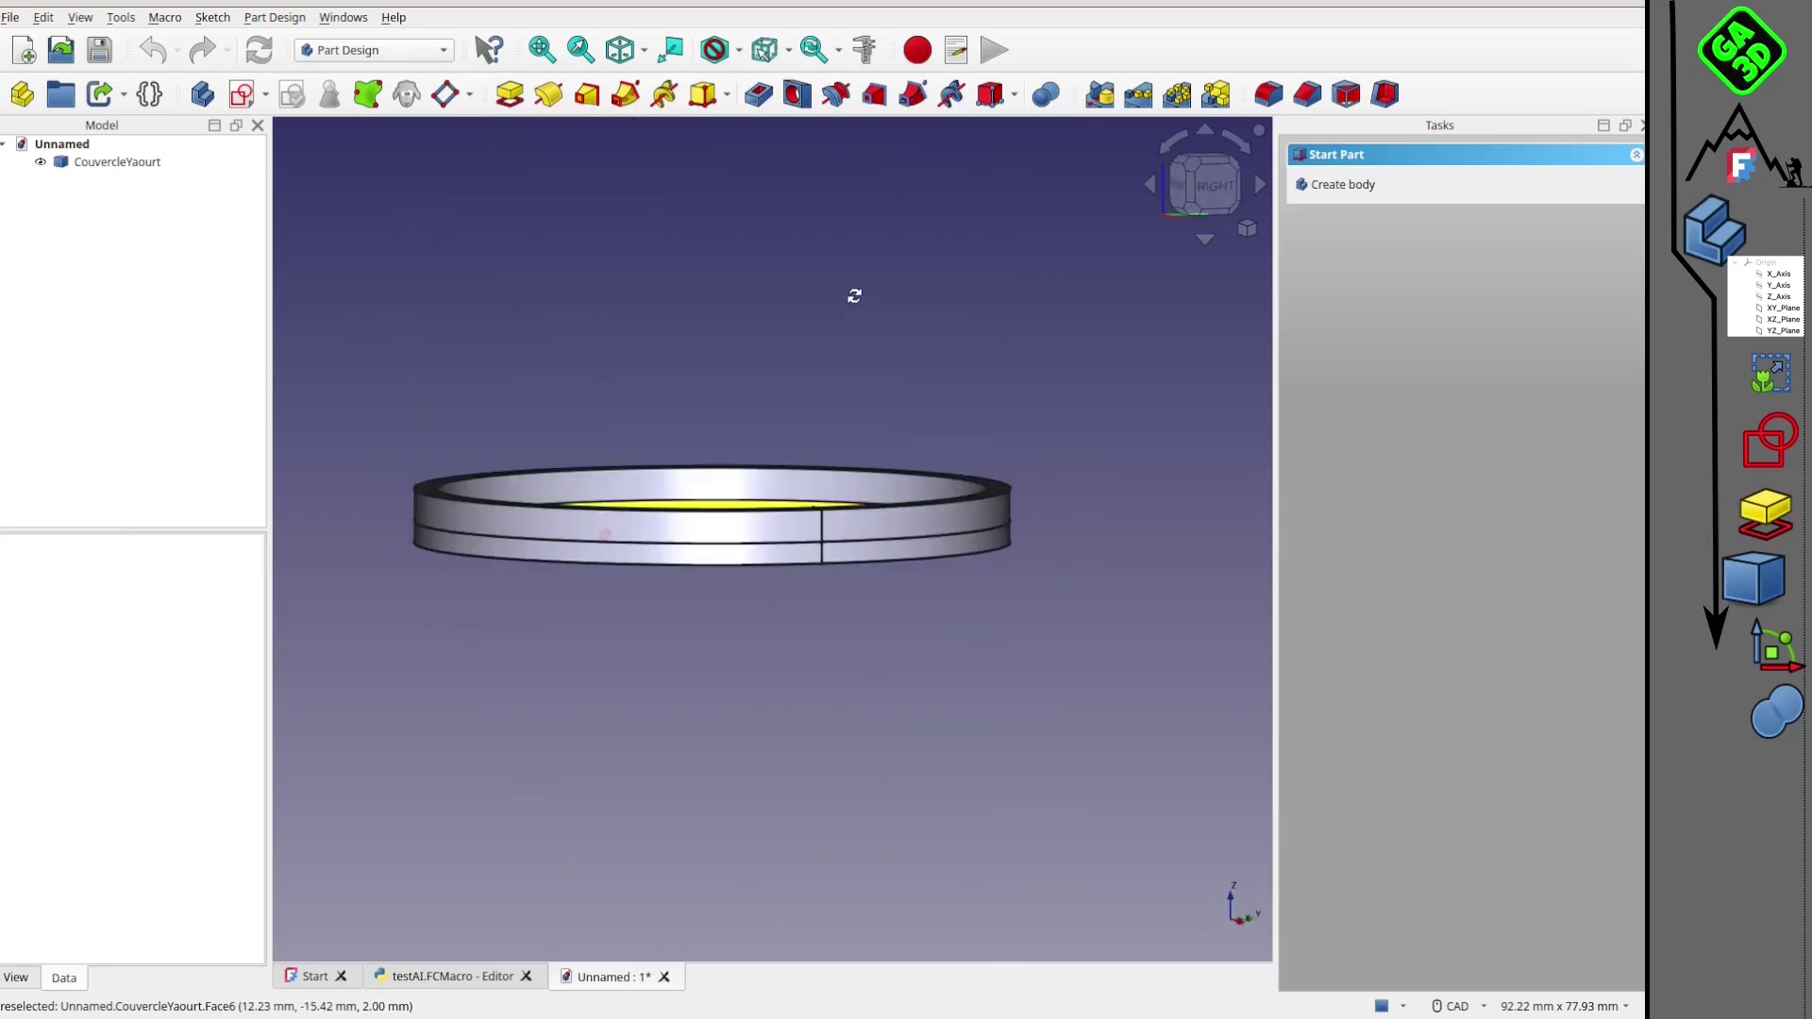
{"action": "scroll", "coordinate": [763, 480], "scroll_direction": "up", "scroll_amount": 3}
{"action": "scroll", "coordinate": [781, 496], "scroll_direction": "down", "scroll_amount": 2}
{"action": "middle_click_drag", "start_coordinate": [784, 500], "coordinate": [668, 434]}
{"action": "scroll", "coordinate": [840, 576], "scroll_direction": "up", "scroll_amount": 2}
{"action": "scroll", "coordinate": [841, 575], "scroll_direction": "down", "scroll_amount": 3}
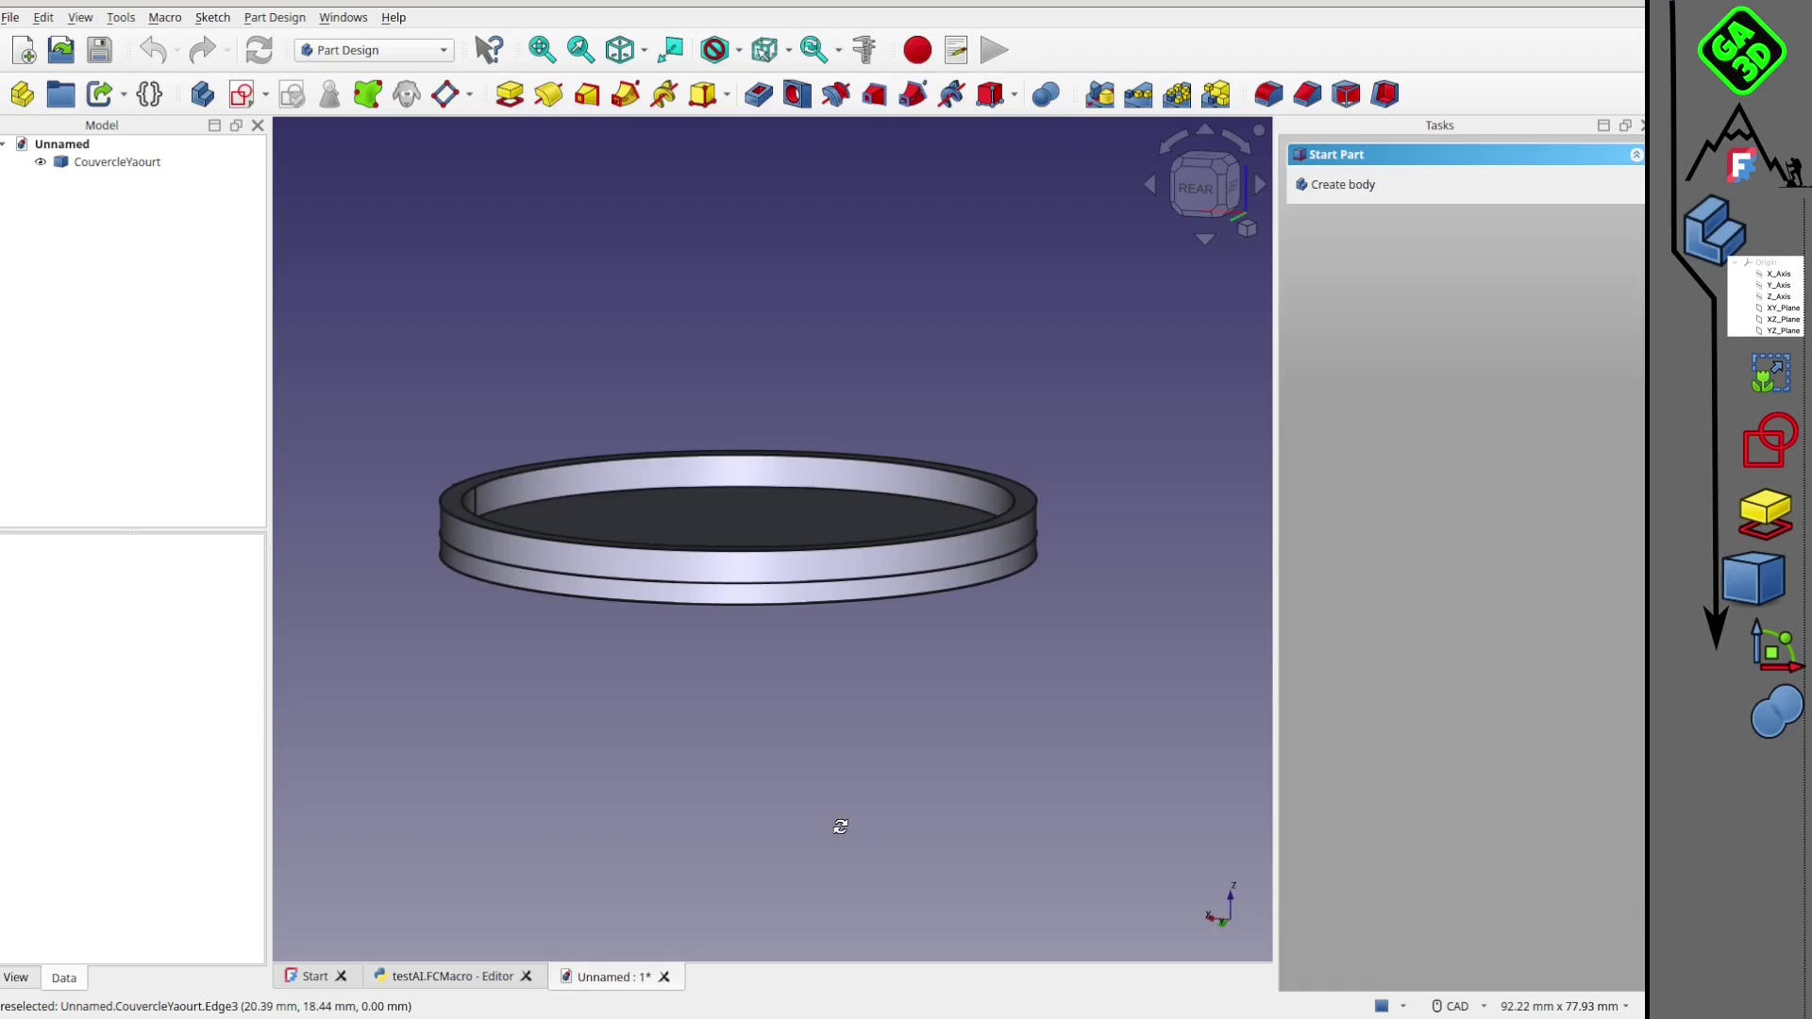
{"action": "mouse_move", "coordinate": [837, 825]}
{"action": "middle_mouse_down"}
{"action": "mouse_move", "coordinate": [859, 647]}
{"action": "mouse_move", "coordinate": [898, 593]}
{"action": "mouse_move", "coordinate": [846, 627]}
{"action": "mouse_move", "coordinate": [938, 462]}
{"action": "mouse_move", "coordinate": [930, 541]}
{"action": "mouse_move", "coordinate": [966, 336]}
{"action": "mouse_move", "coordinate": [902, 570]}
{"action": "mouse_move", "coordinate": [915, 611]}
{"action": "mouse_move", "coordinate": [914, 581]}
{"action": "middle_mouse_up"}
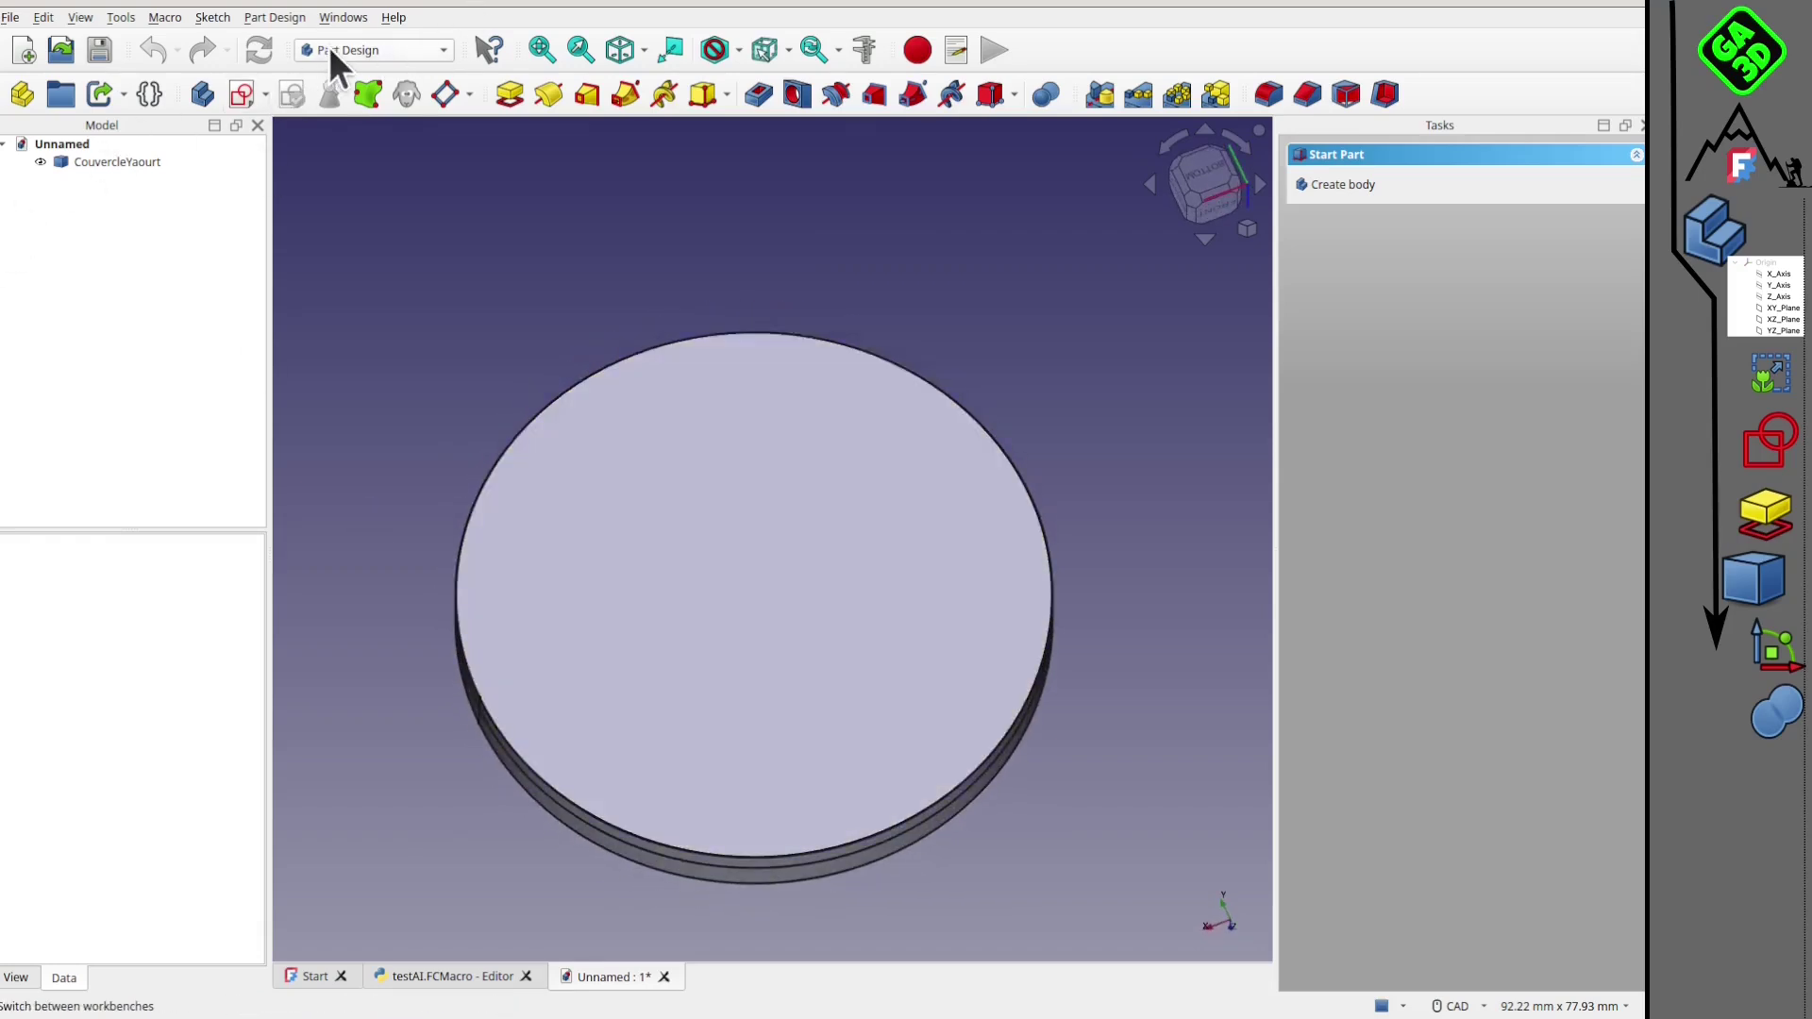
{"action": "left_click", "coordinate": [329, 48]}
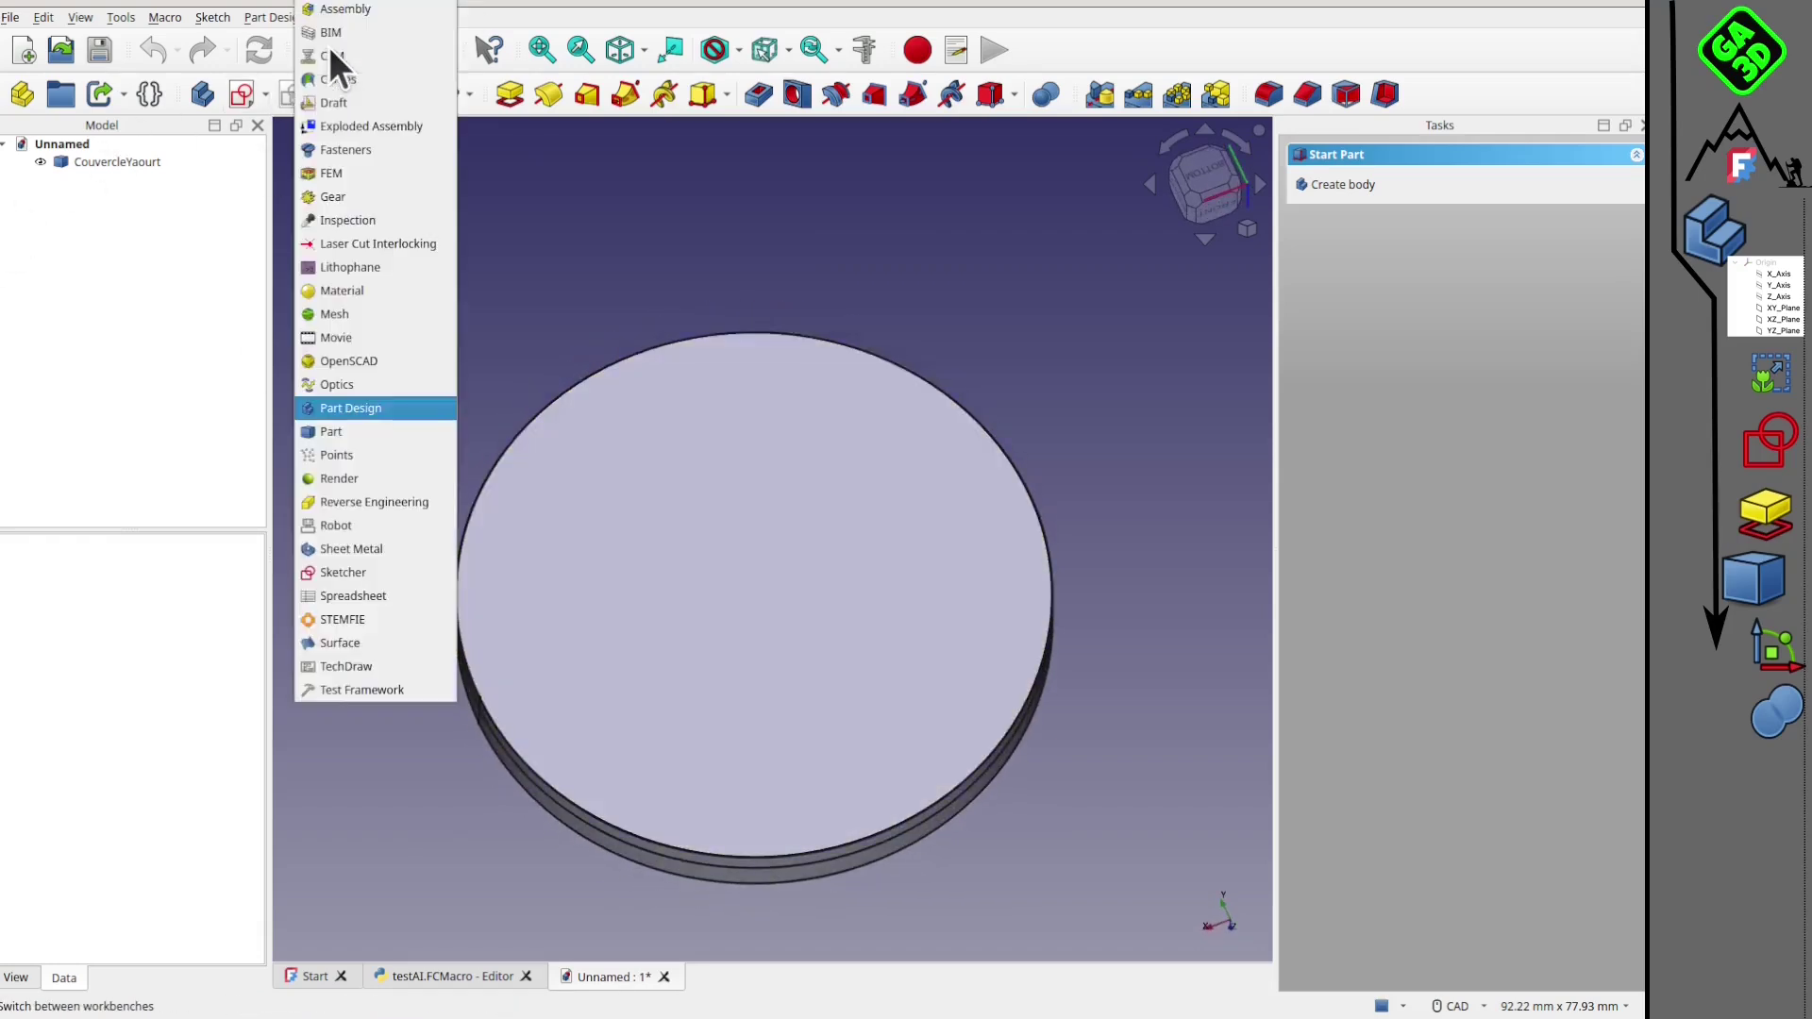
{"action": "left_click", "coordinate": [342, 438]}
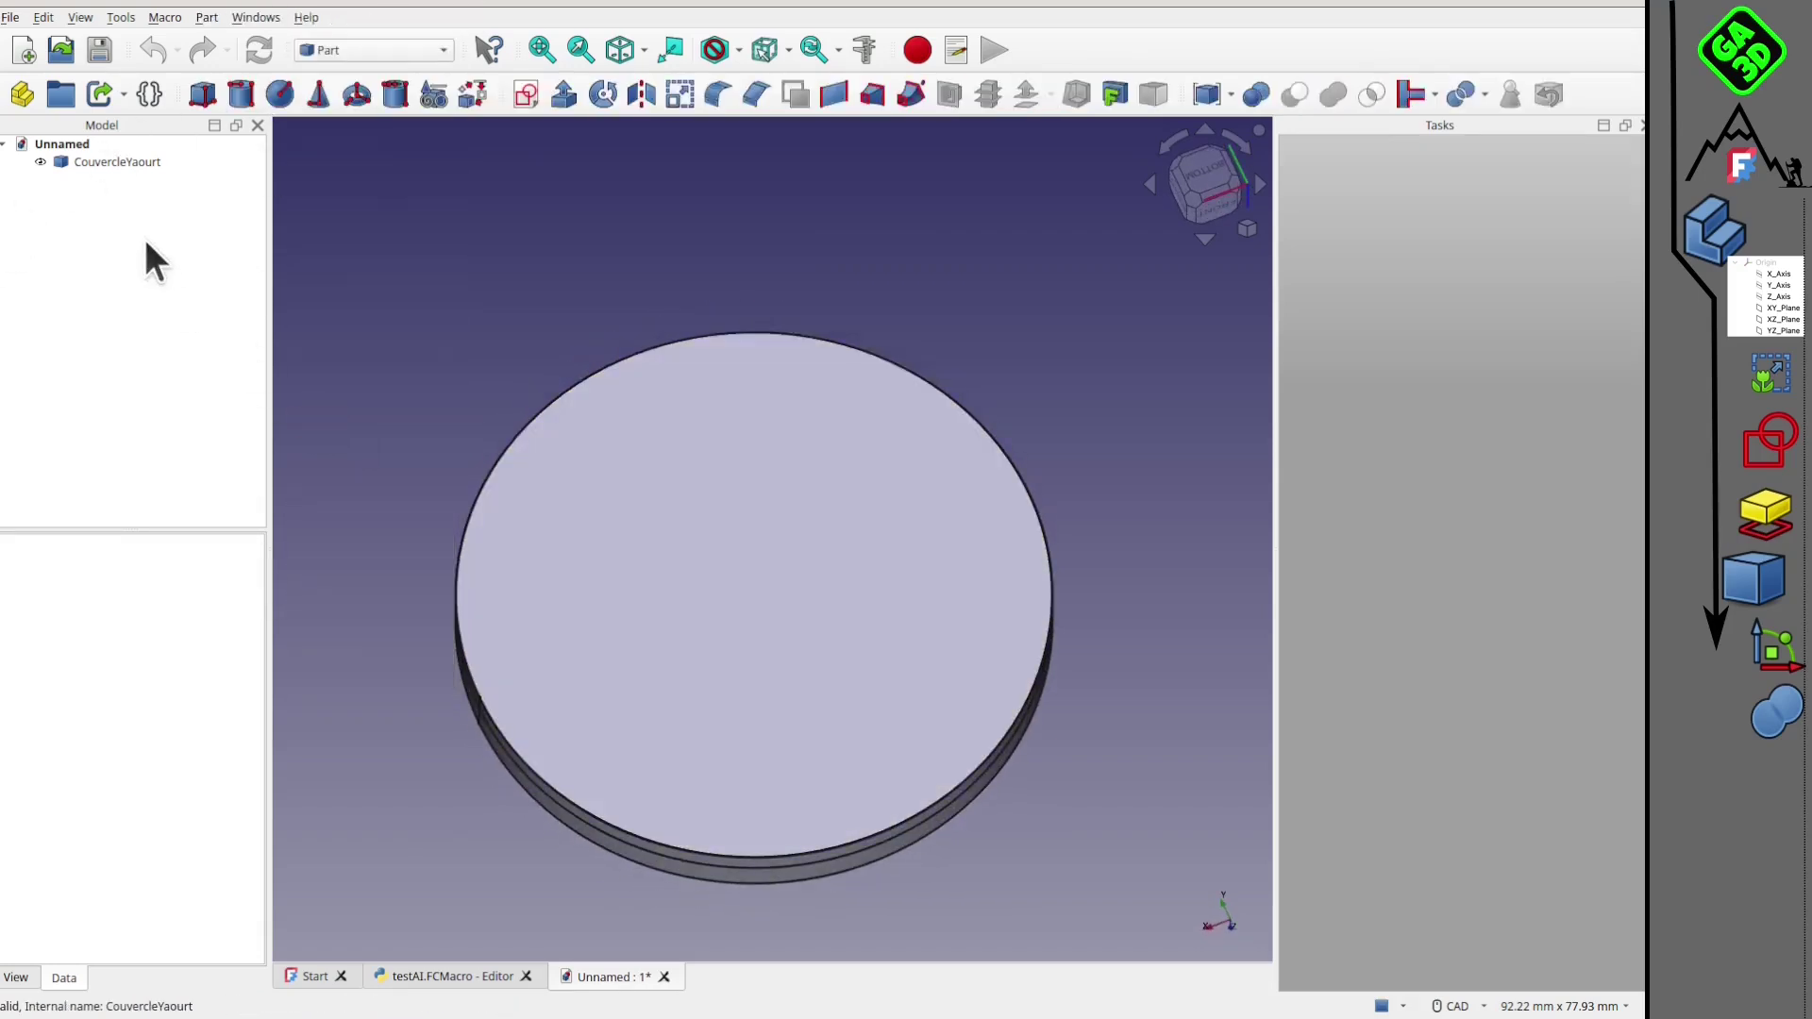
{"action": "left_click", "coordinate": [387, 47]}
{"action": "left_click", "coordinate": [381, 414]}
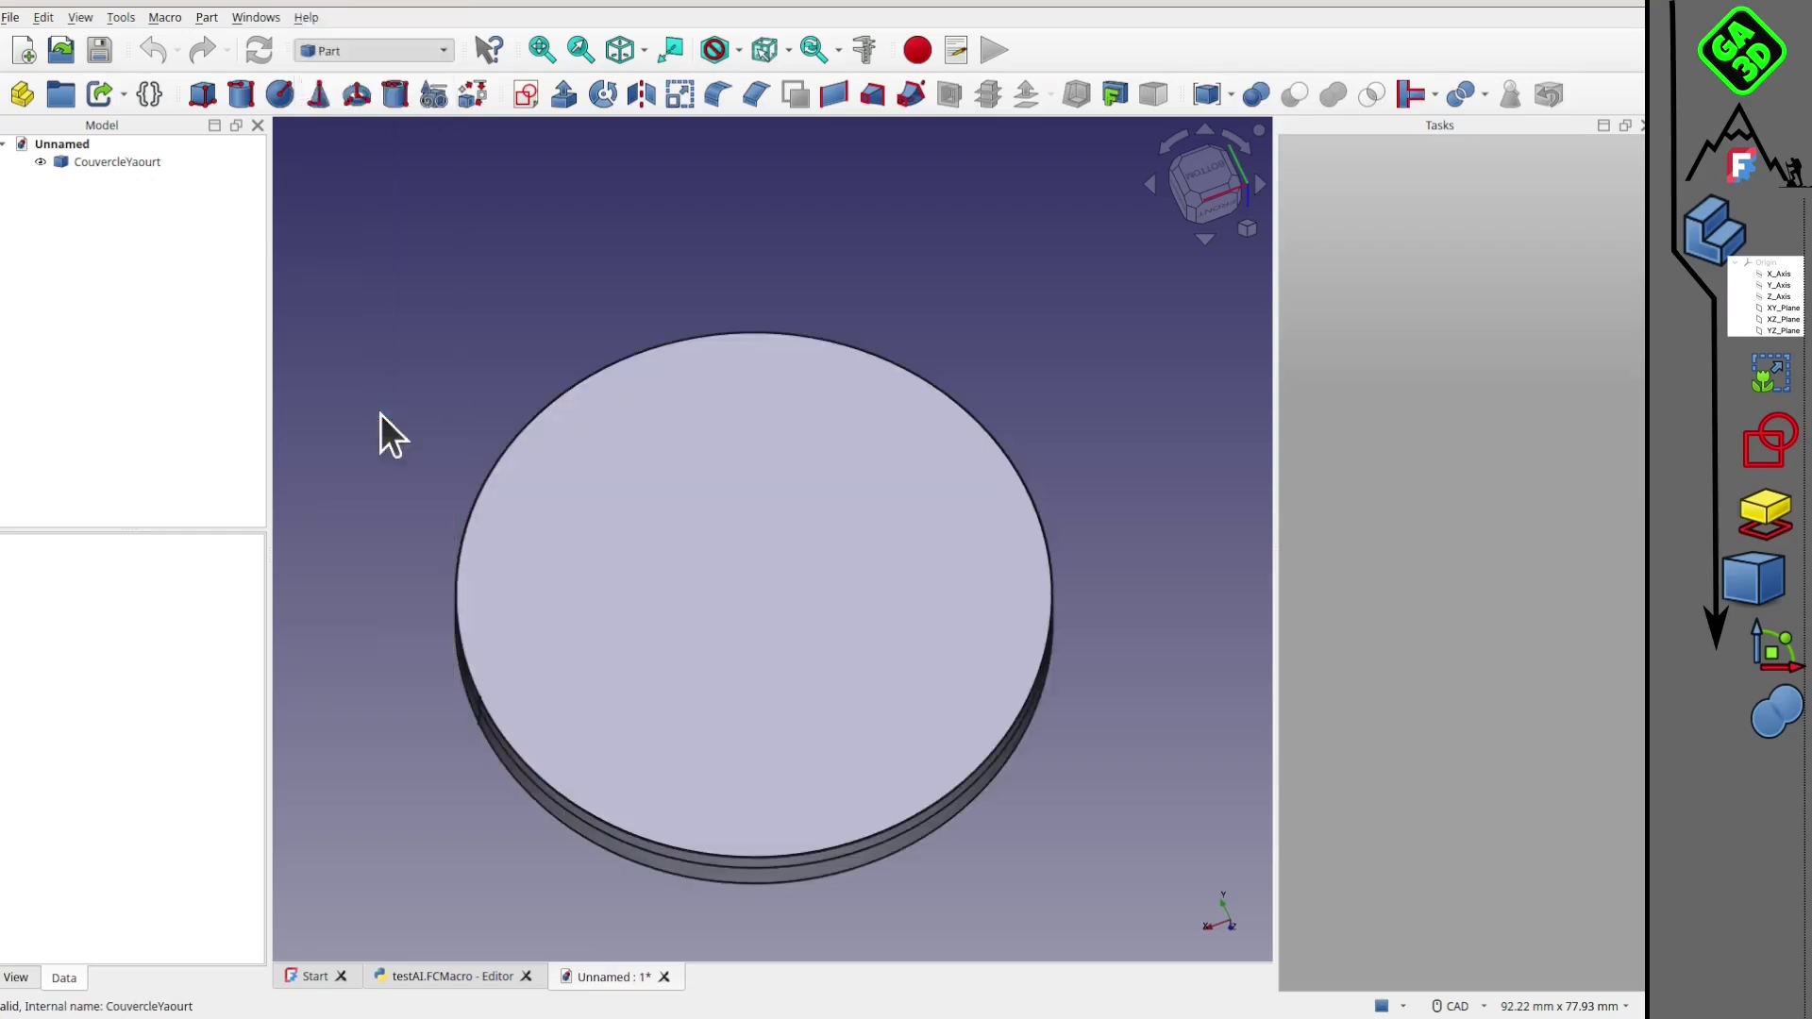
Step: Create a Part Design body that uses CouvercleYaourt as its base feature
{"action": "left_click", "coordinate": [113, 163]}
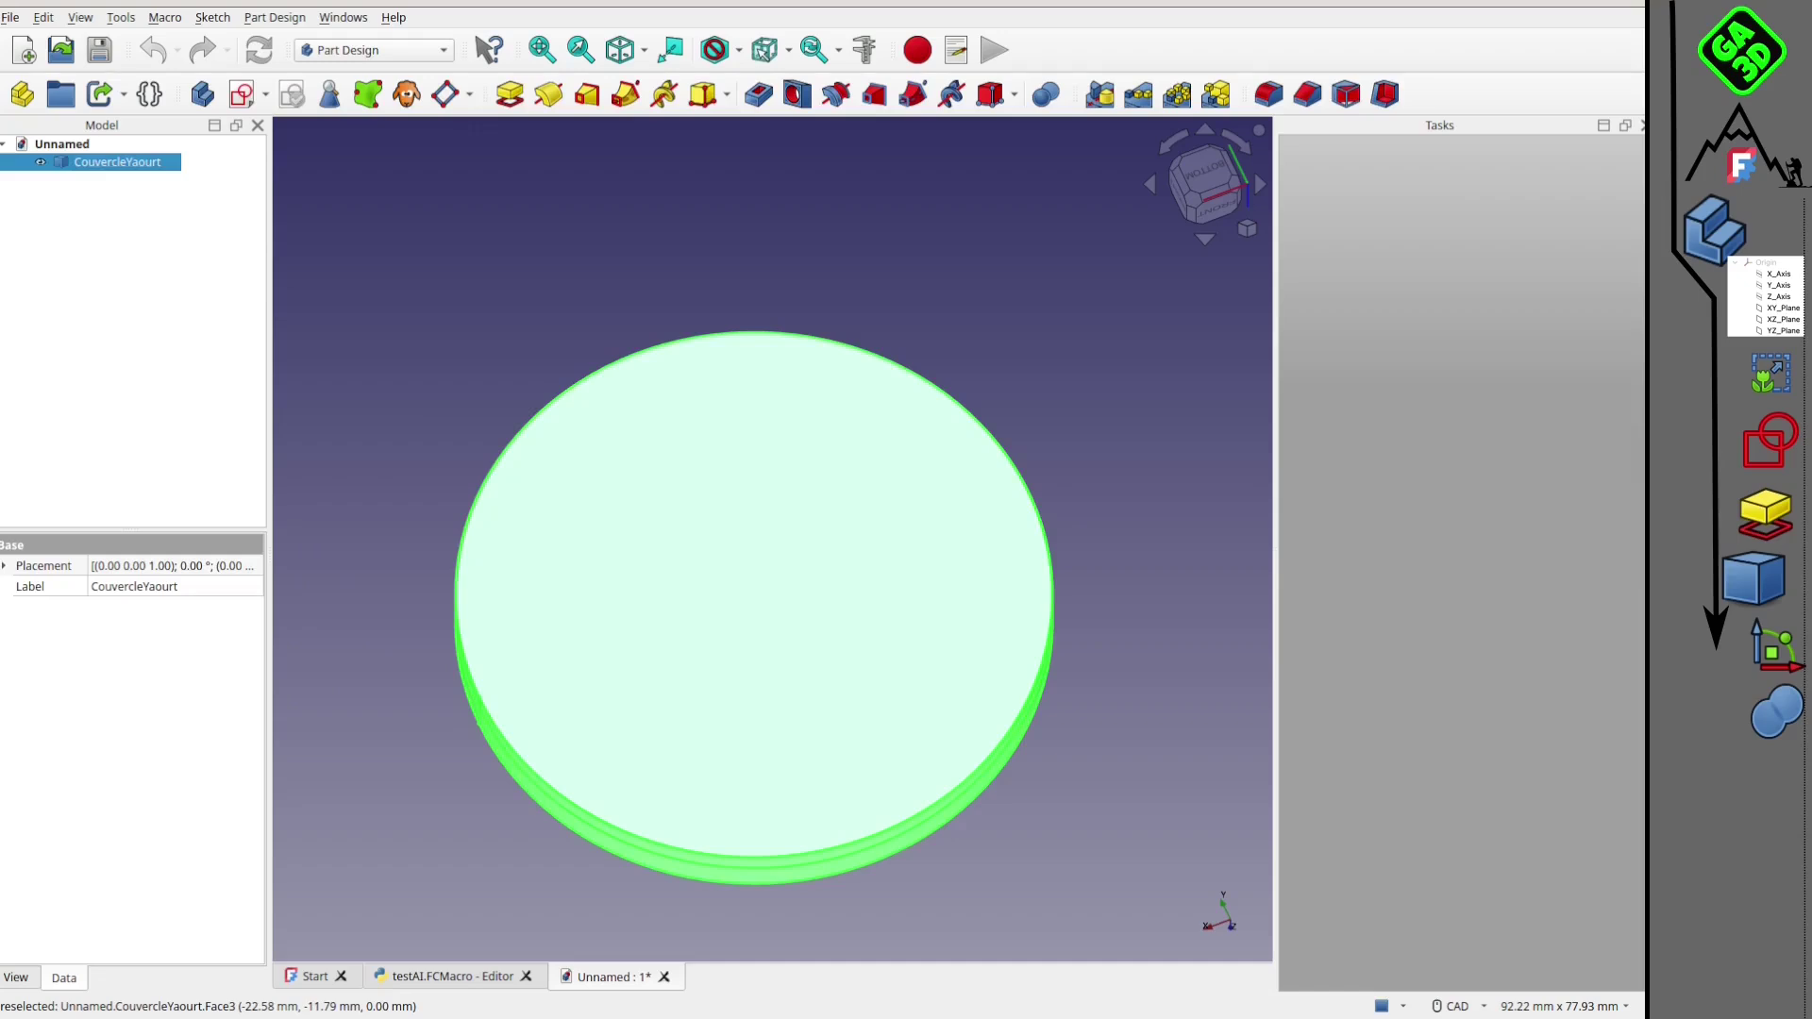
{"action": "left_click", "coordinate": [202, 92]}
{"action": "middle_click_drag", "start_coordinate": [566, 390], "coordinate": [658, 443]}
{"action": "left_click", "coordinate": [1056, 745]}
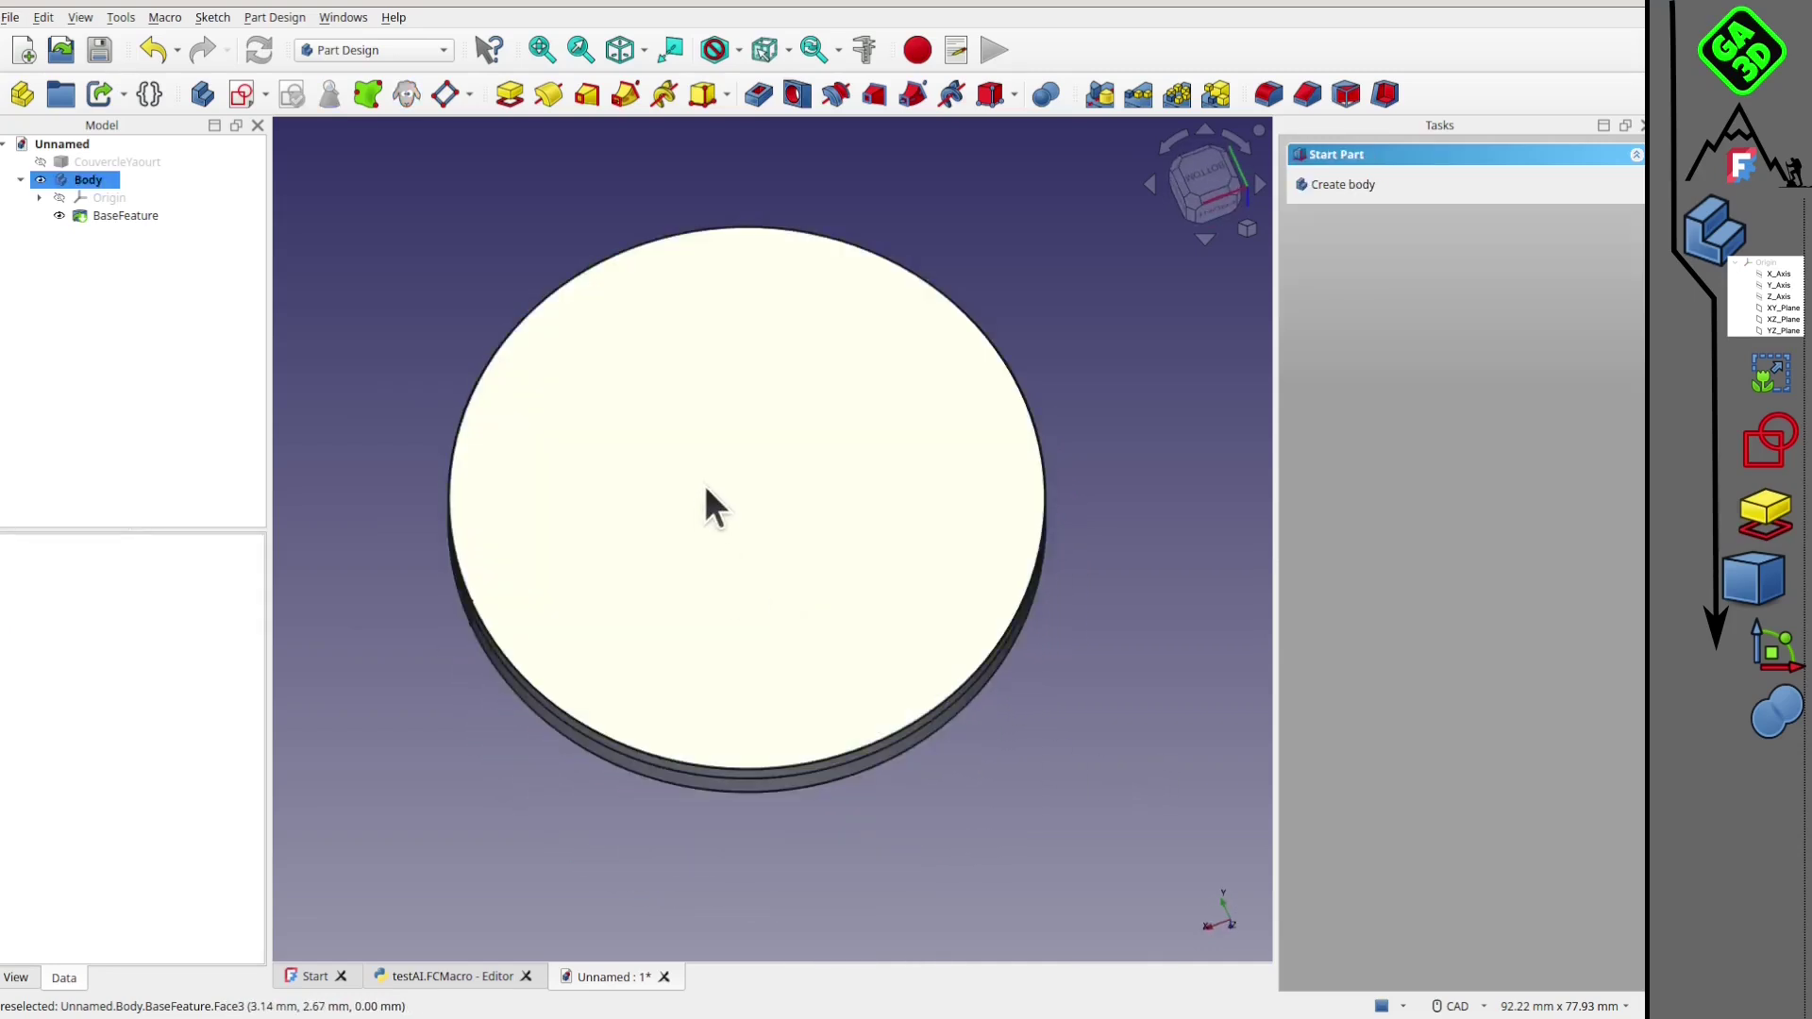
Step: Sketch a 4 mm diameter circle off-centre, at about (10.6 mm, 11.2 mm), on the lid's flat outer face
{"action": "left_click", "coordinate": [704, 489]}
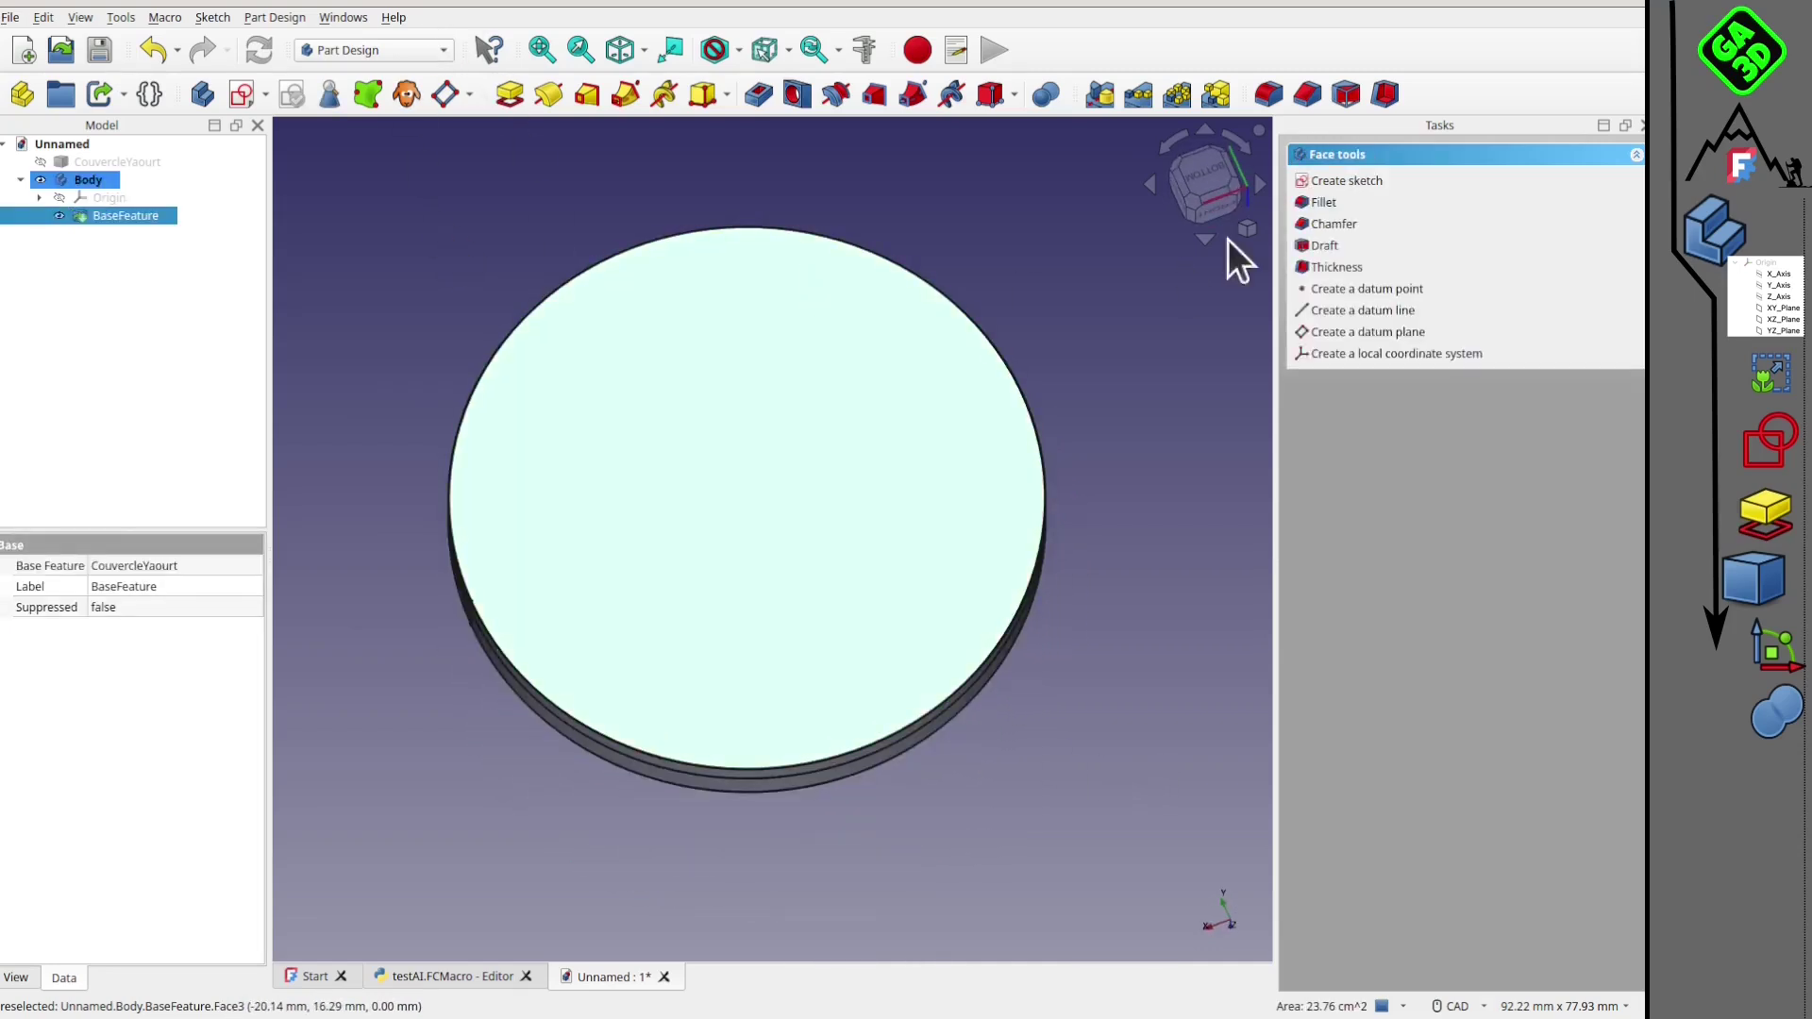
{"action": "left_click", "coordinate": [1206, 168]}
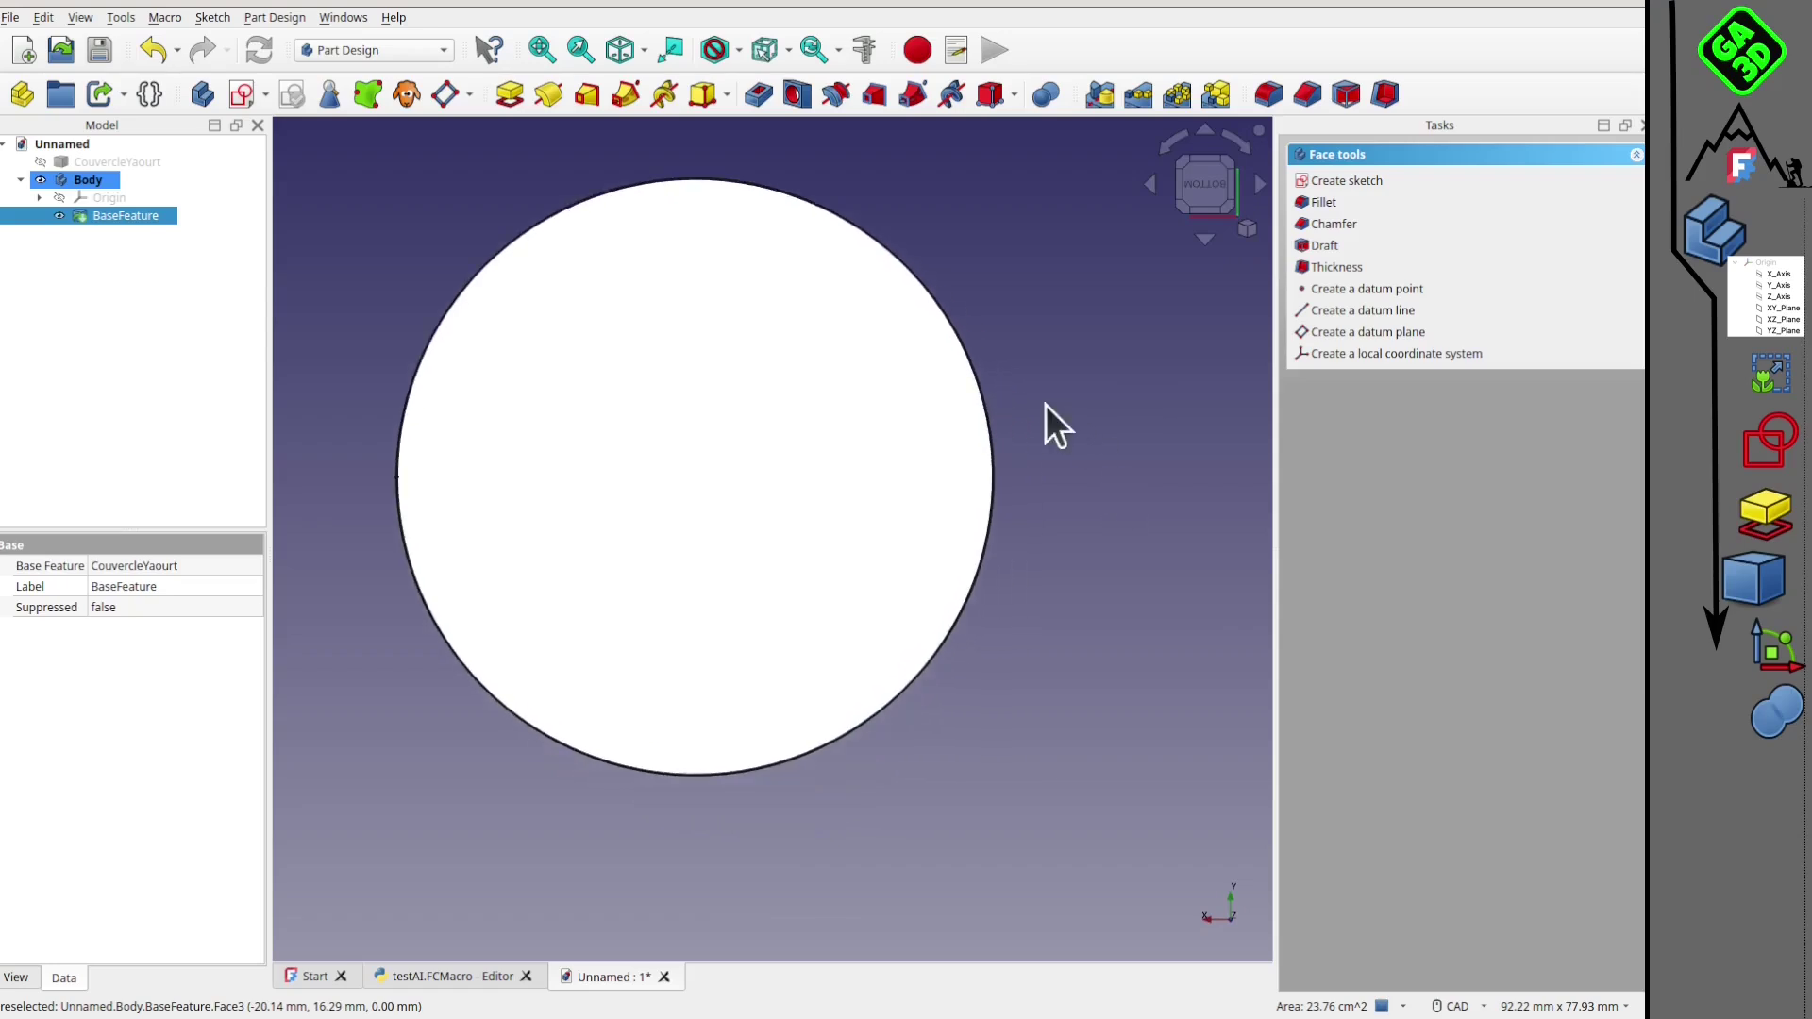
{"action": "left_click", "coordinate": [238, 93]}
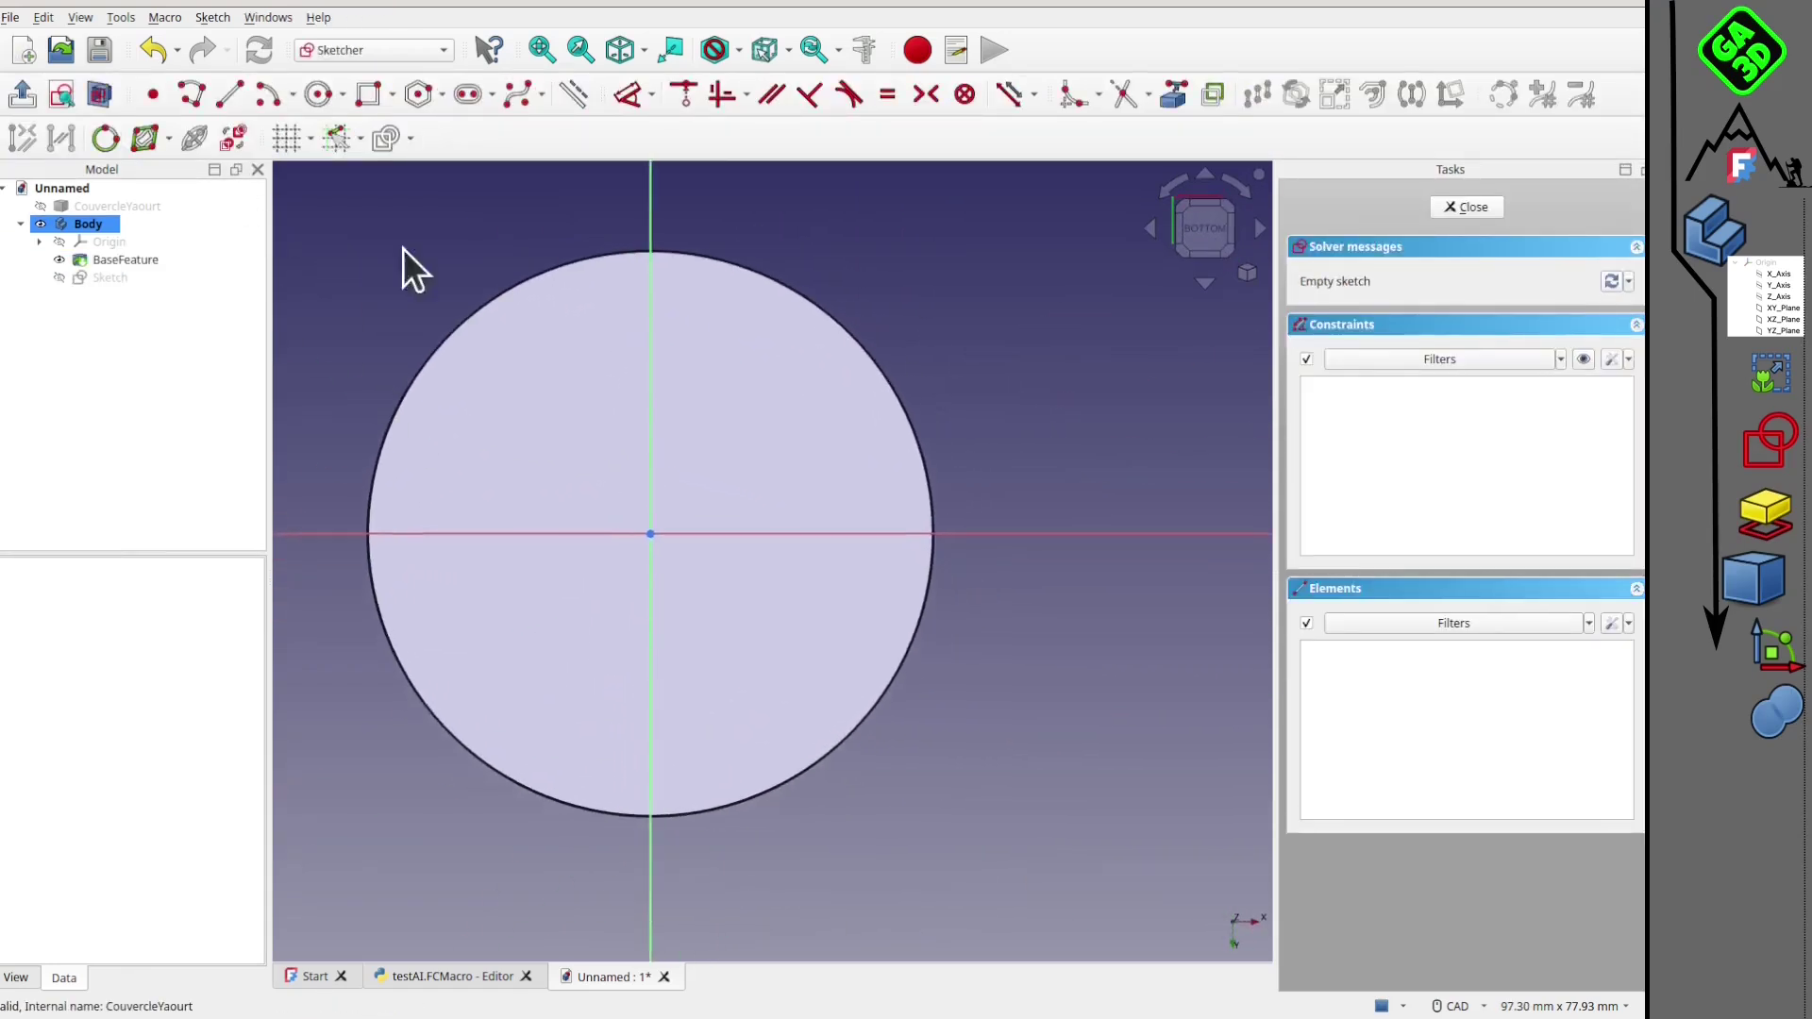
{"action": "left_click", "coordinate": [318, 94]}
{"action": "left_click", "coordinate": [758, 403]}
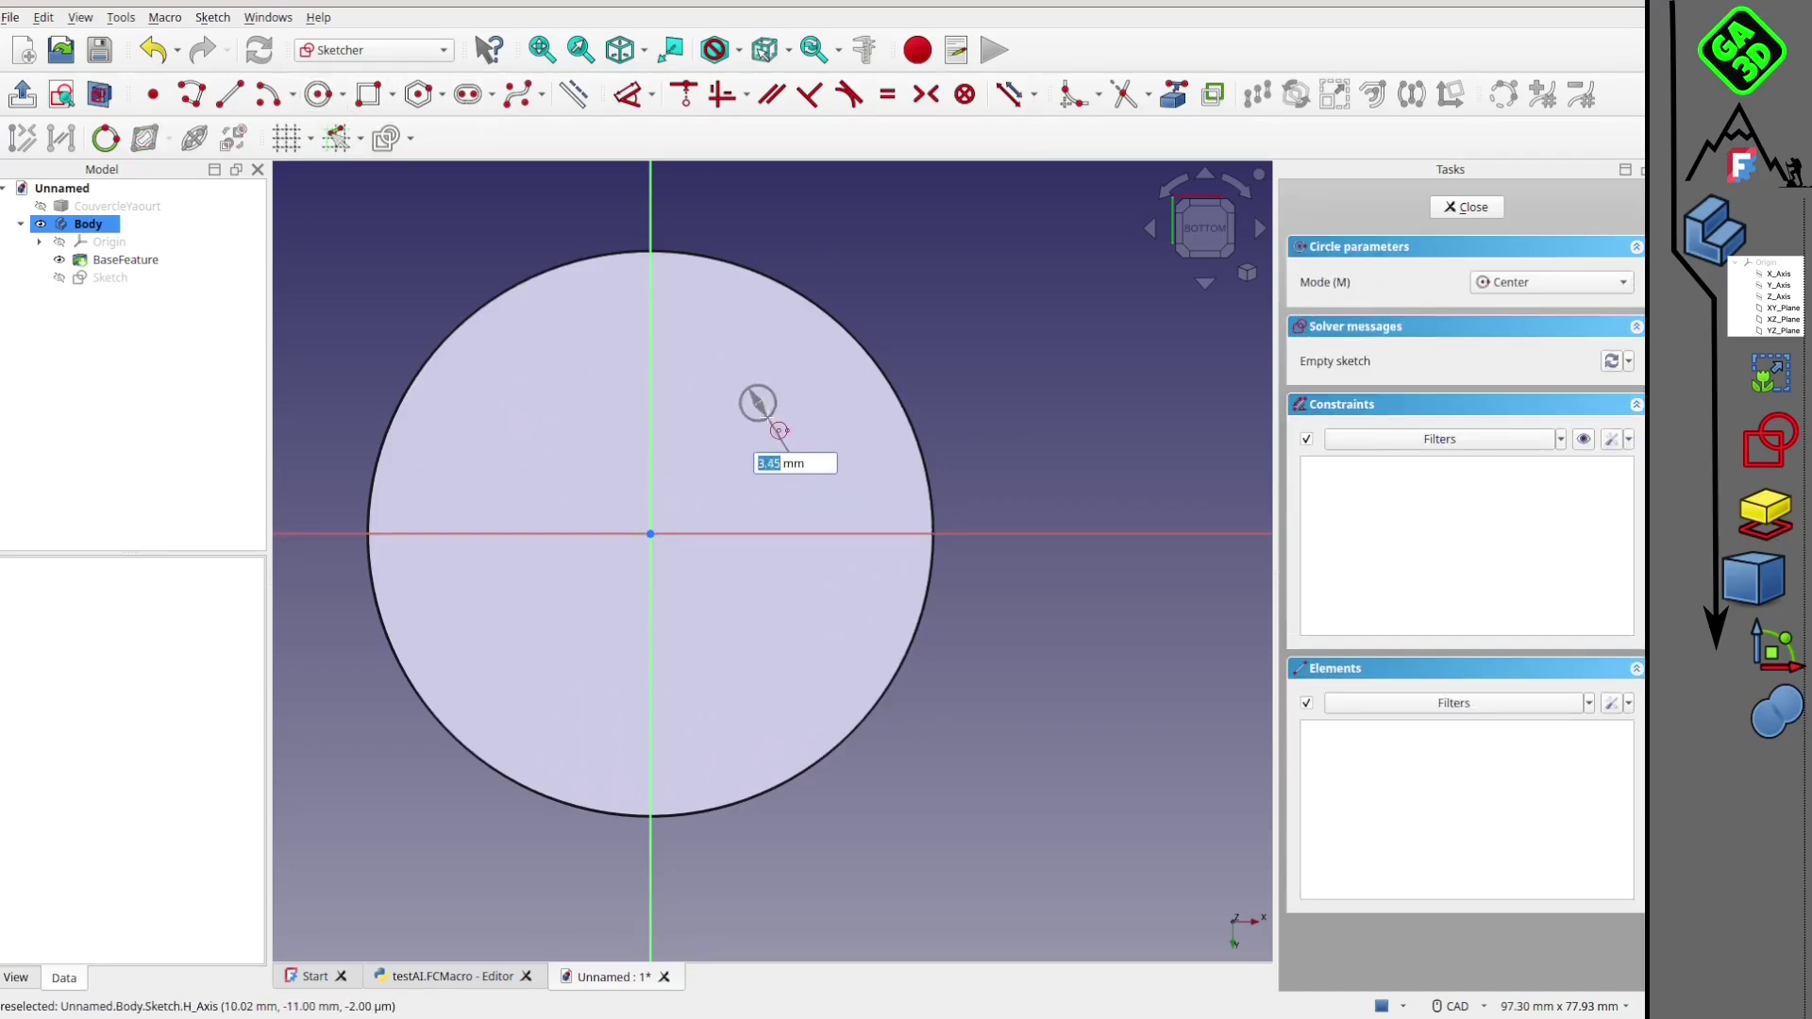
{"action": "key", "text": "Return"}
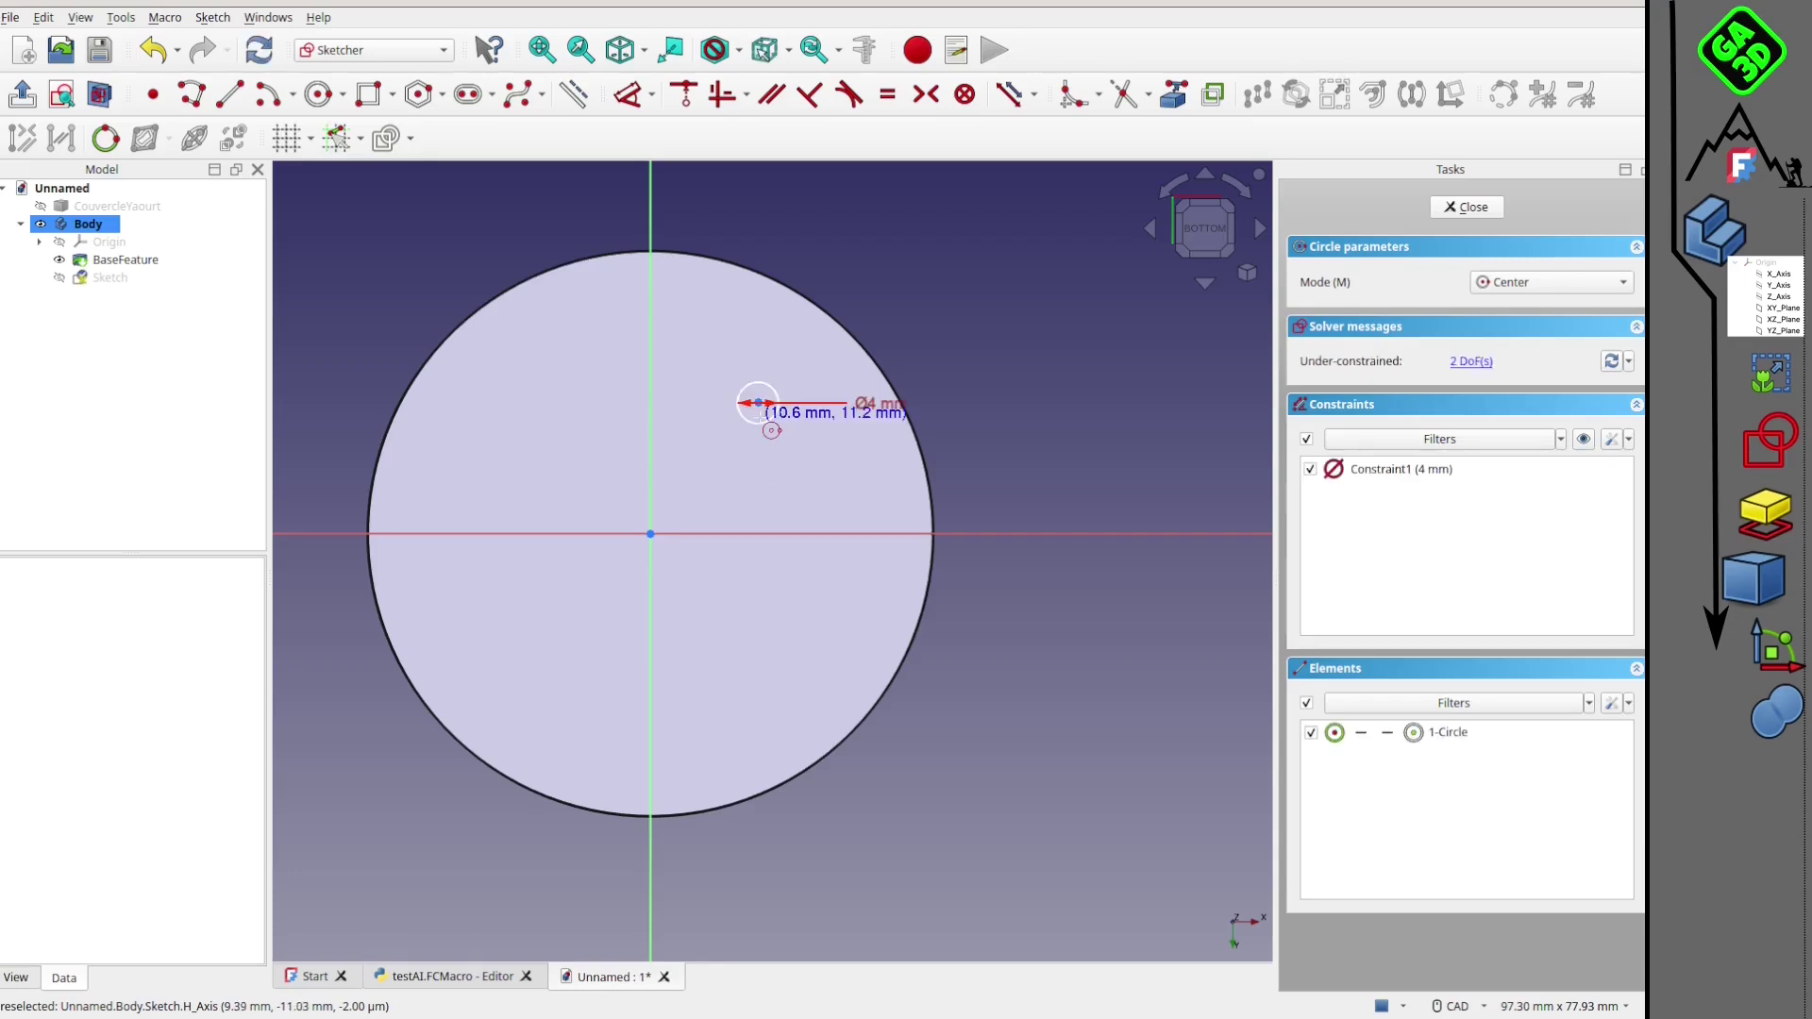
{"action": "left_click", "coordinate": [1463, 207]}
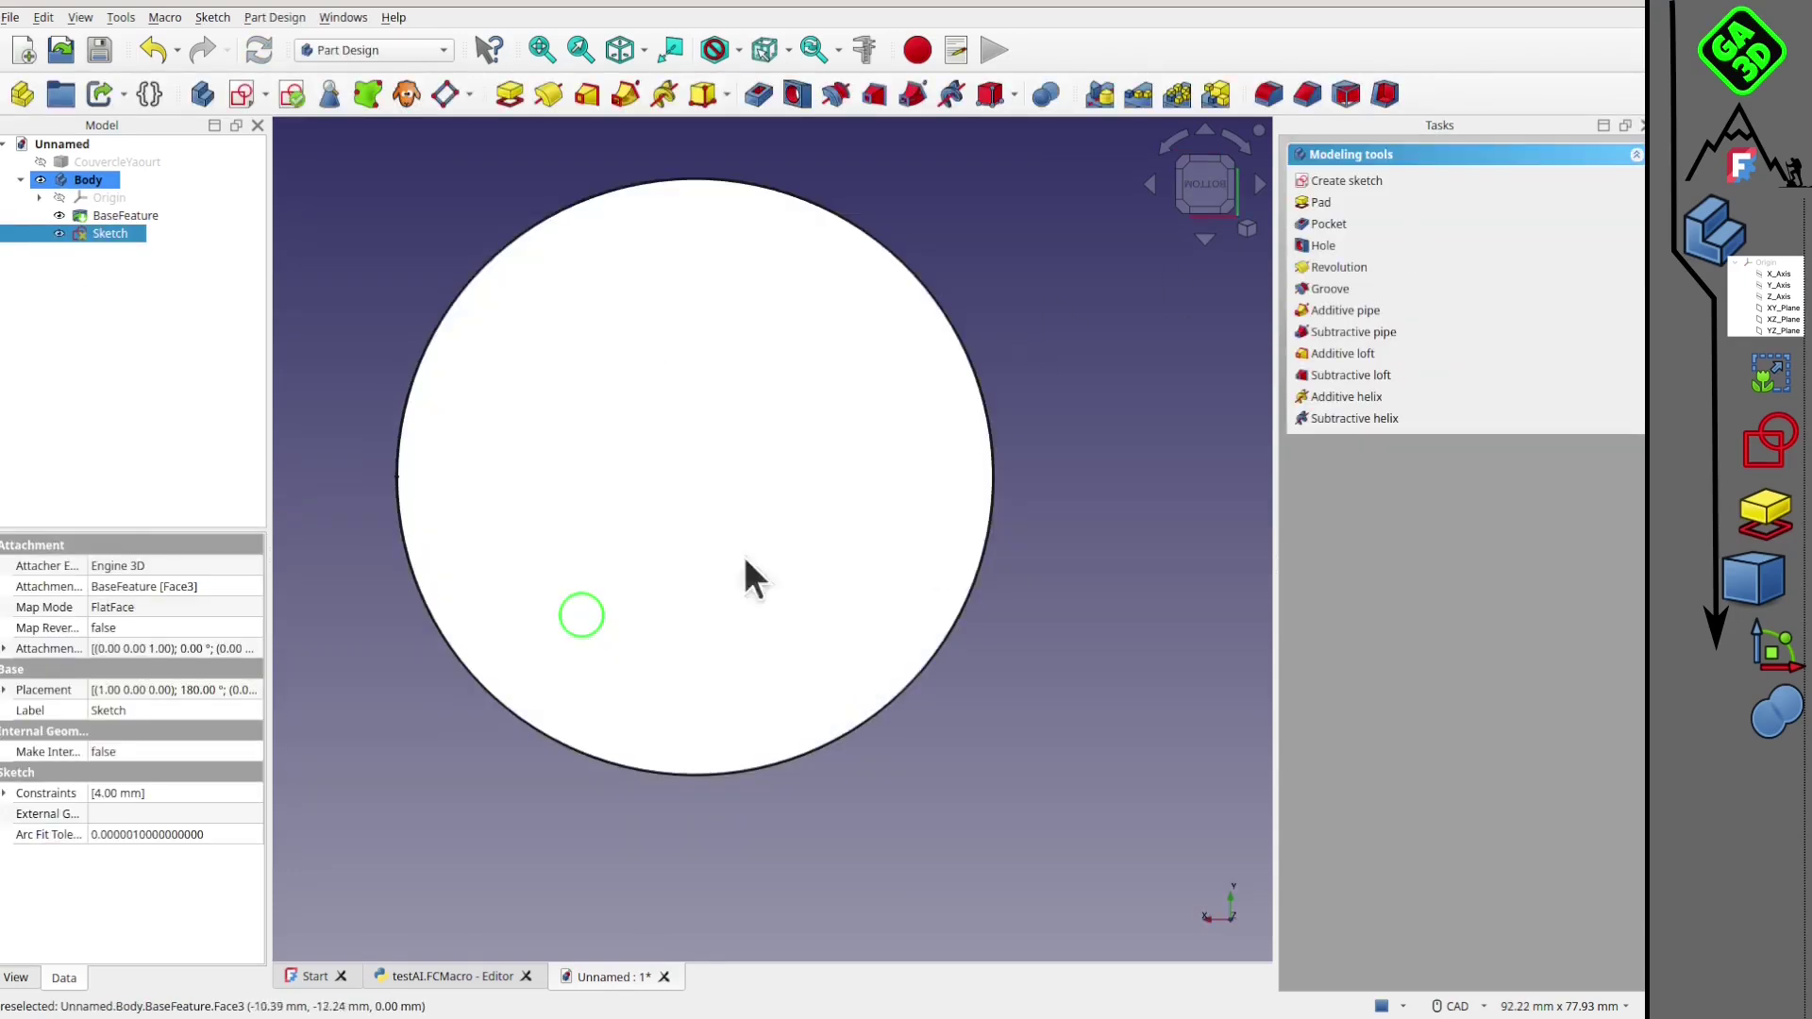
Step: Pocket the circle sketch 5 mm deep to cut a hole through the lid and inspect the cut
{"action": "left_click", "coordinate": [757, 95]}
{"action": "key", "text": "0"}
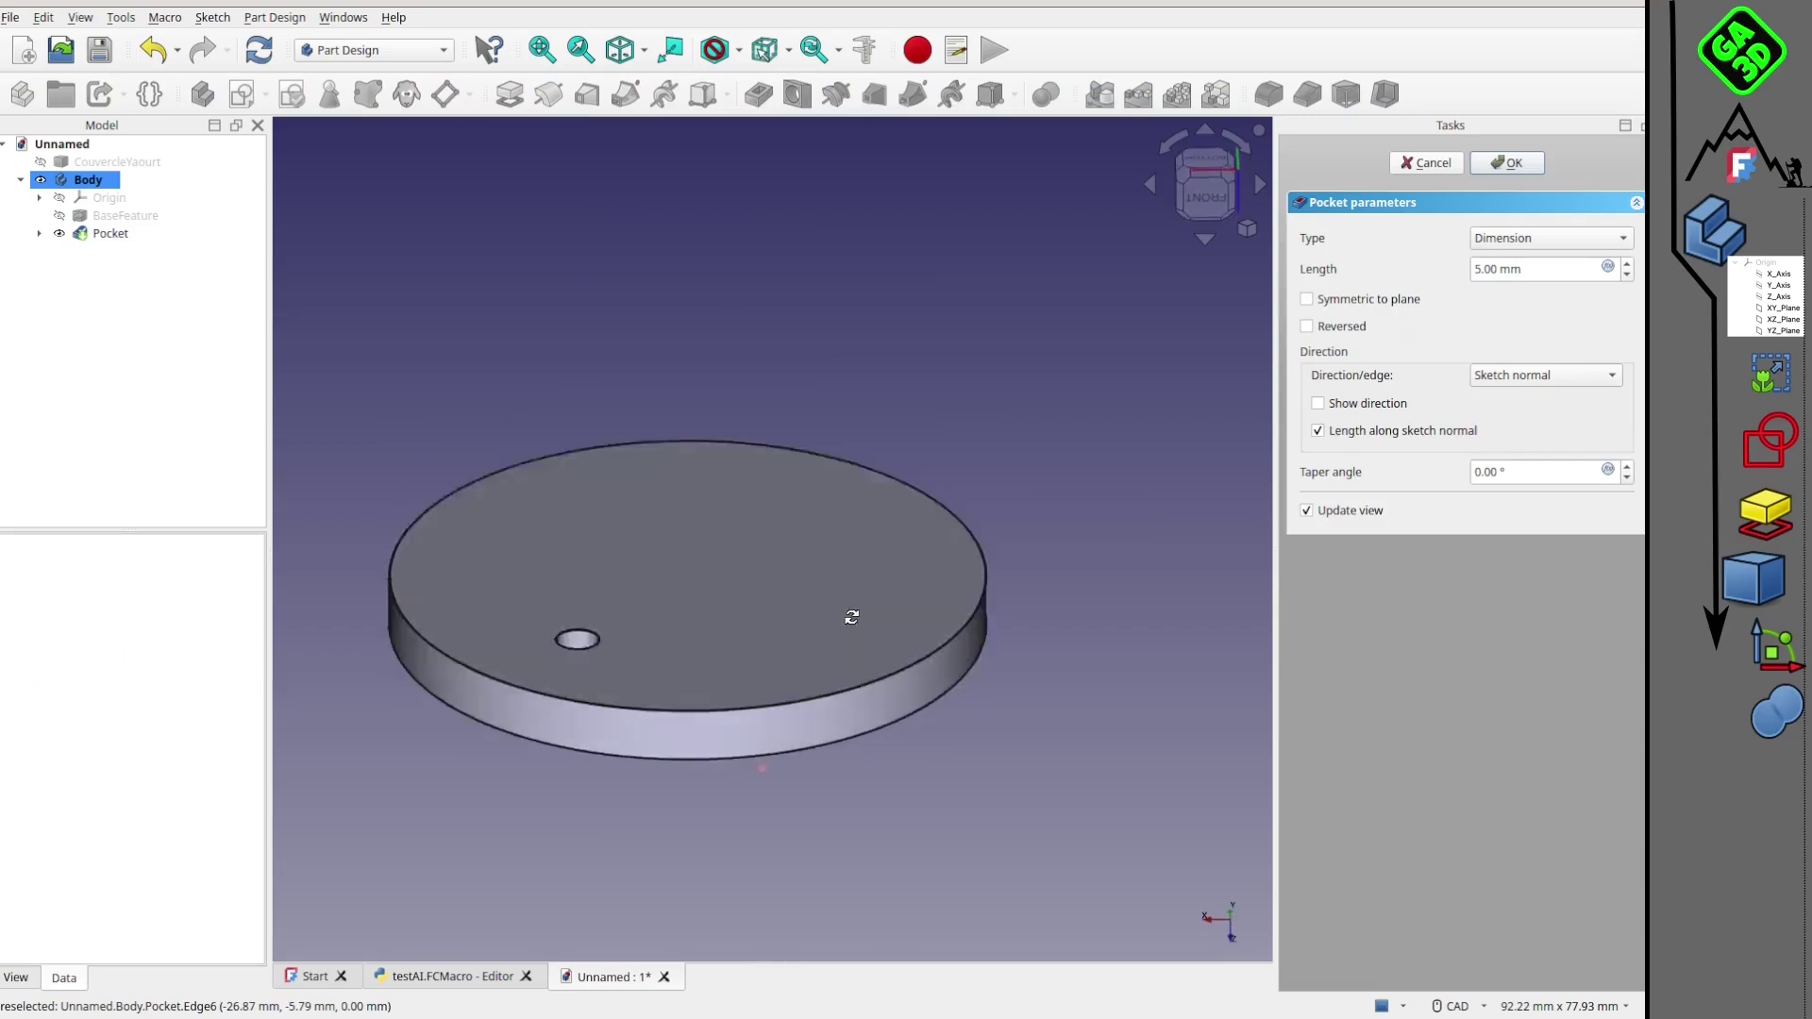
{"action": "left_click", "coordinate": [1527, 157]}
{"action": "scroll", "coordinate": [873, 611], "scroll_direction": "down", "scroll_amount": 1}
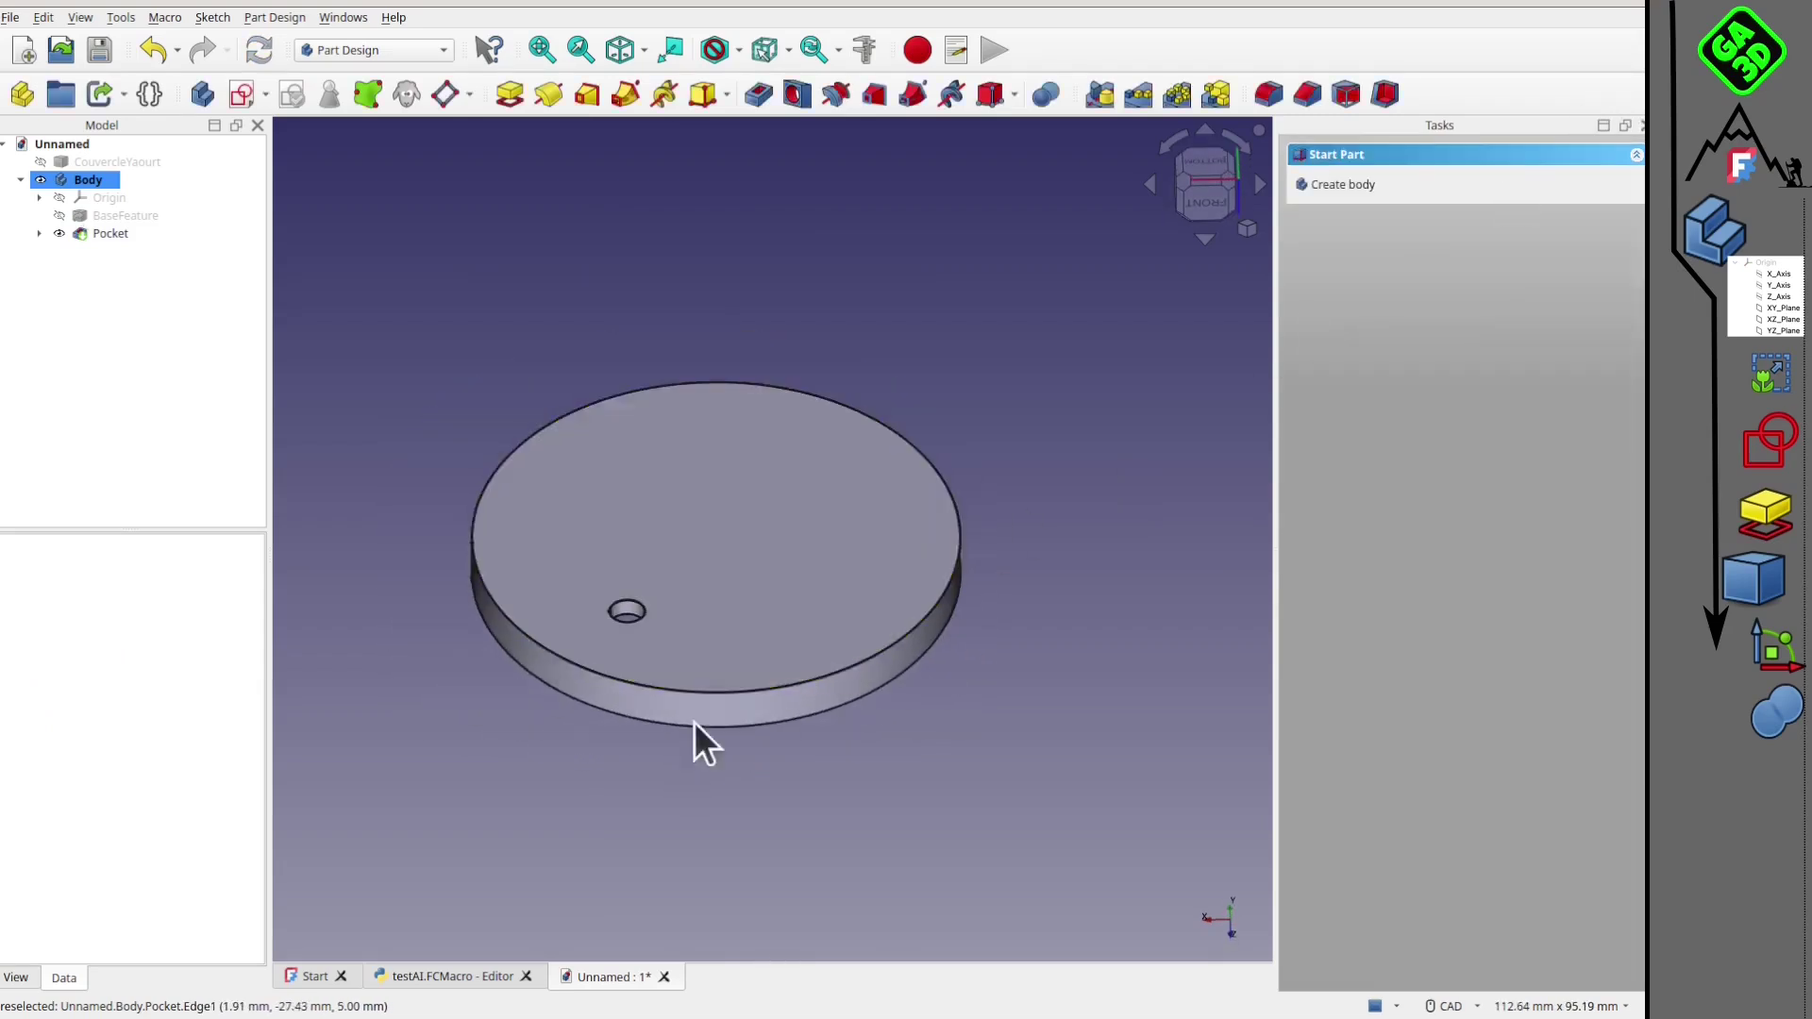
{"action": "middle_click_drag", "start_coordinate": [694, 722], "coordinate": [840, 766]}
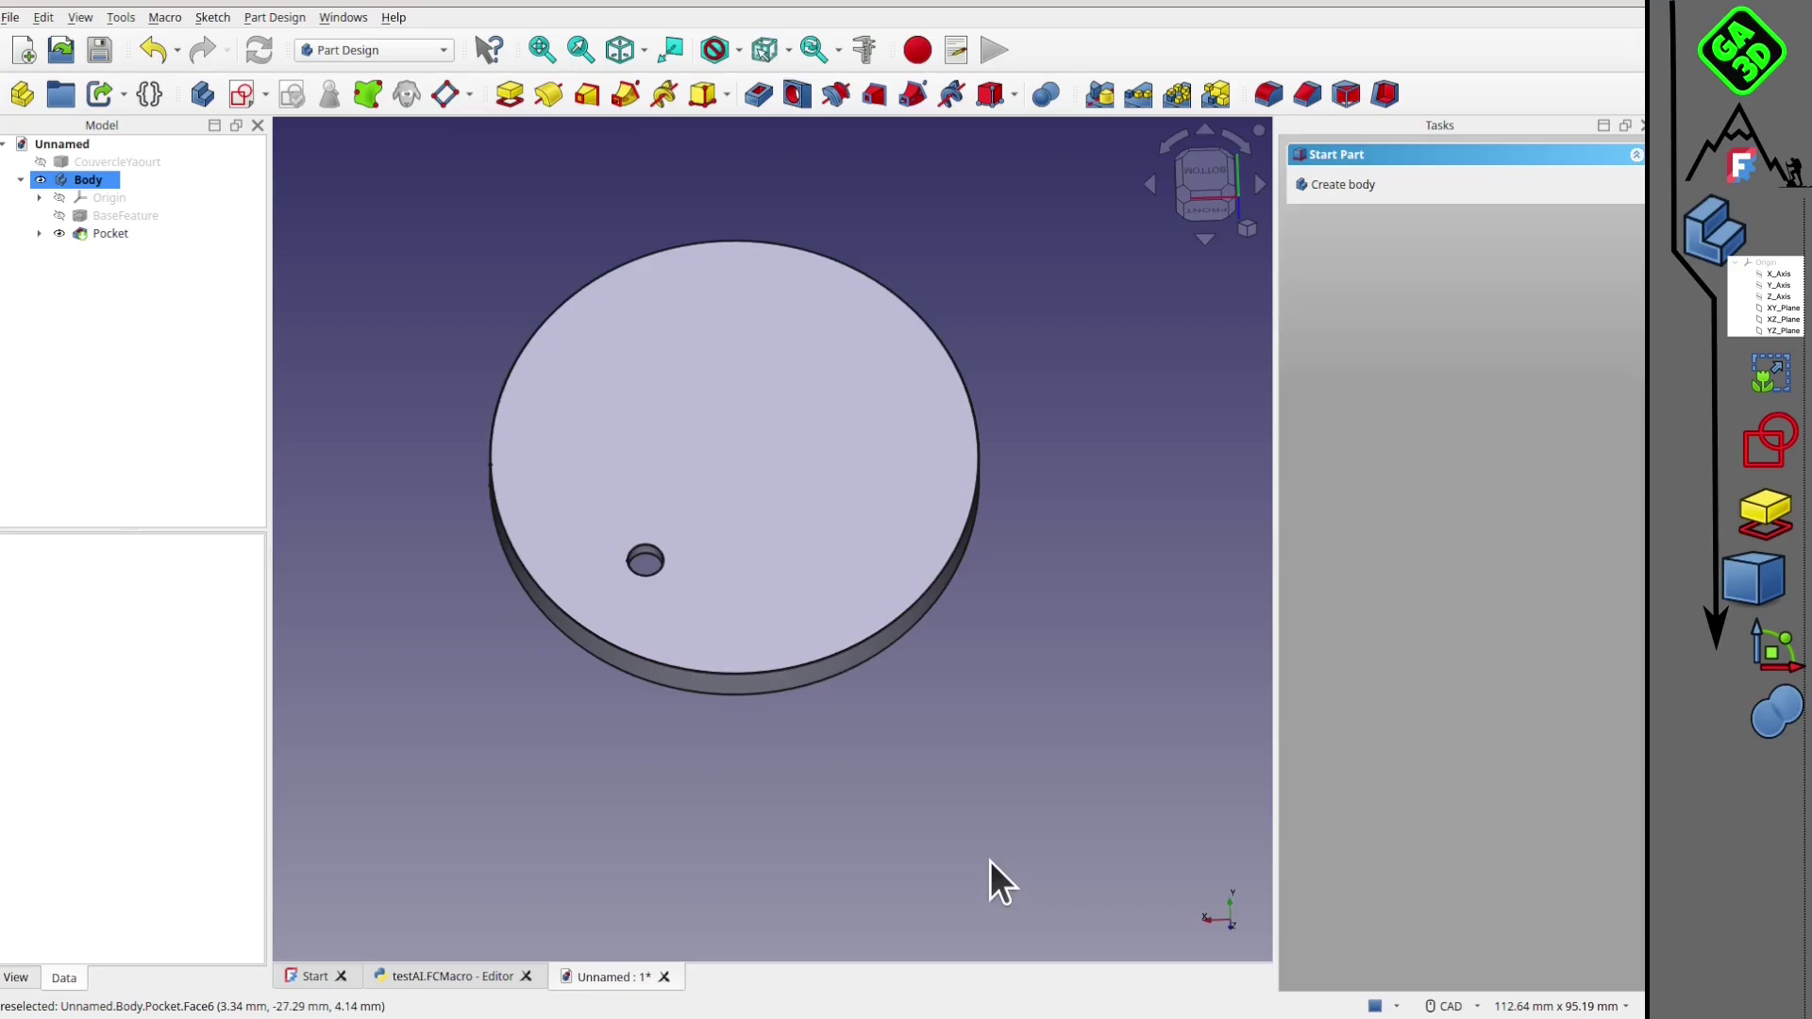
Step: In the Draft workbench, start a ShapeString with the lid's flat outer face in view, using the LuckiestGuy-Regular.ttf font
{"action": "left_click", "coordinate": [405, 45]}
{"action": "left_click", "coordinate": [357, 99]}
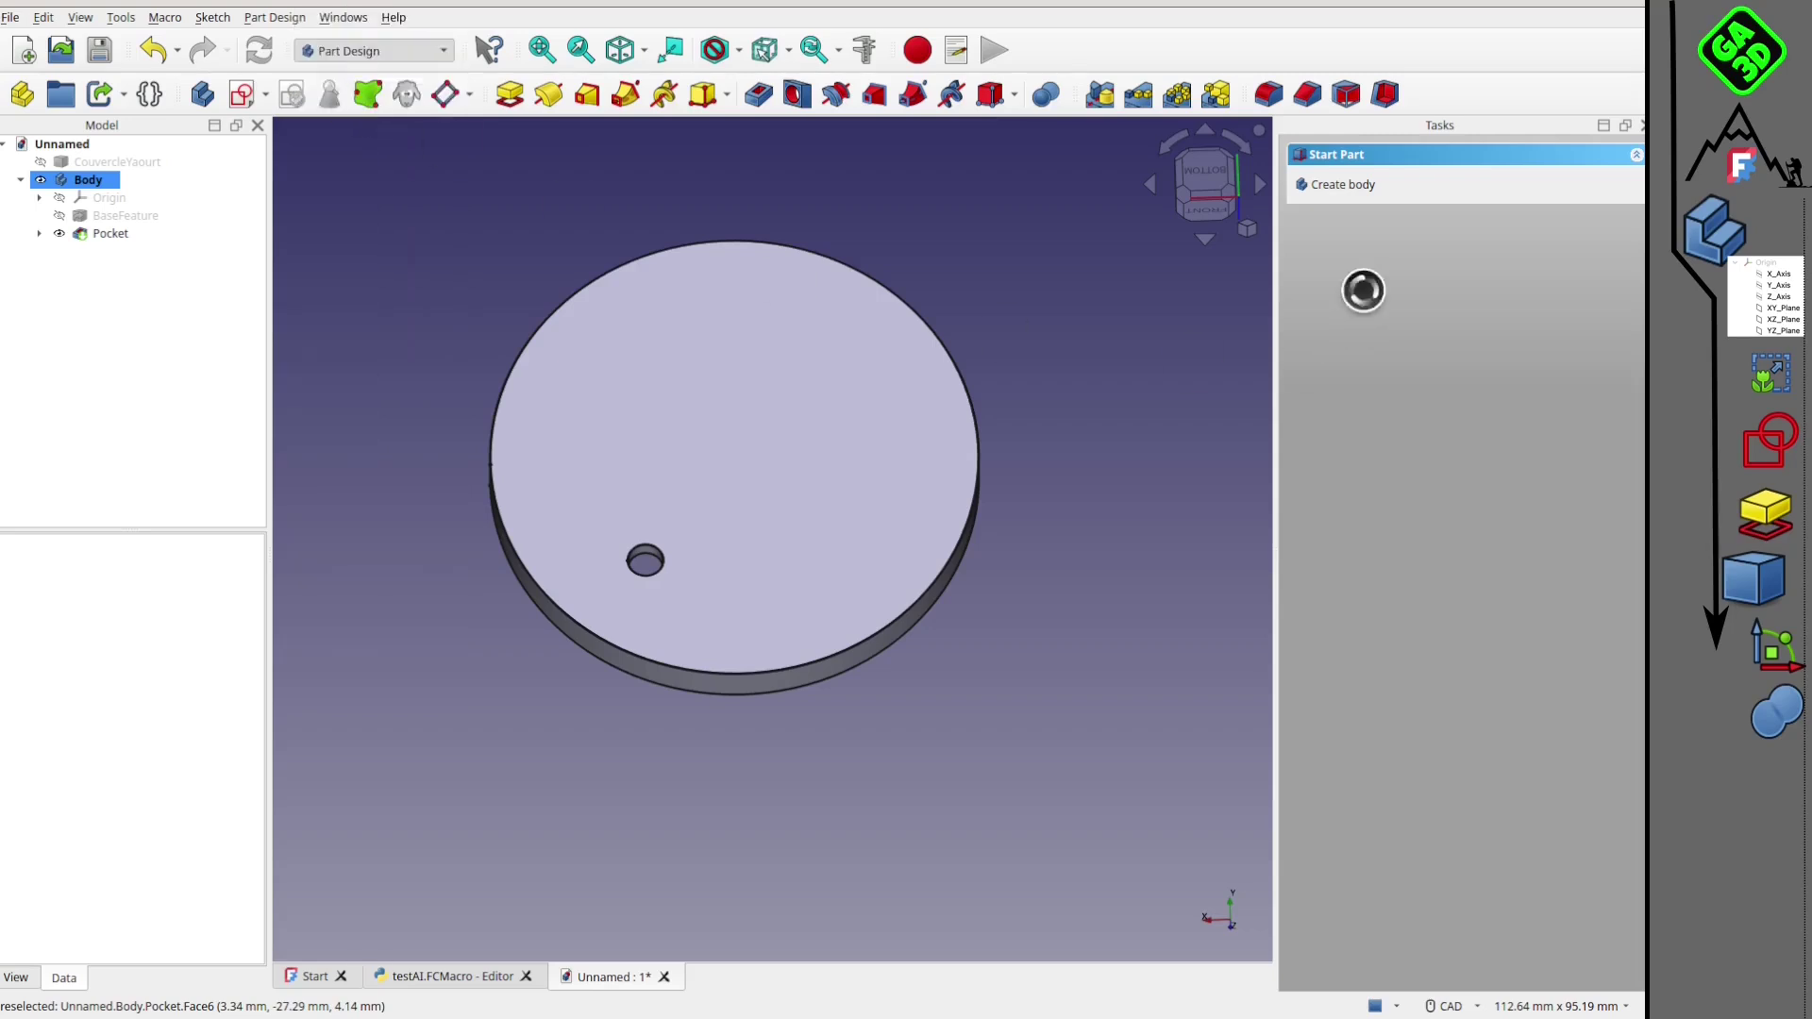
{"action": "left_click", "coordinate": [1208, 220]}
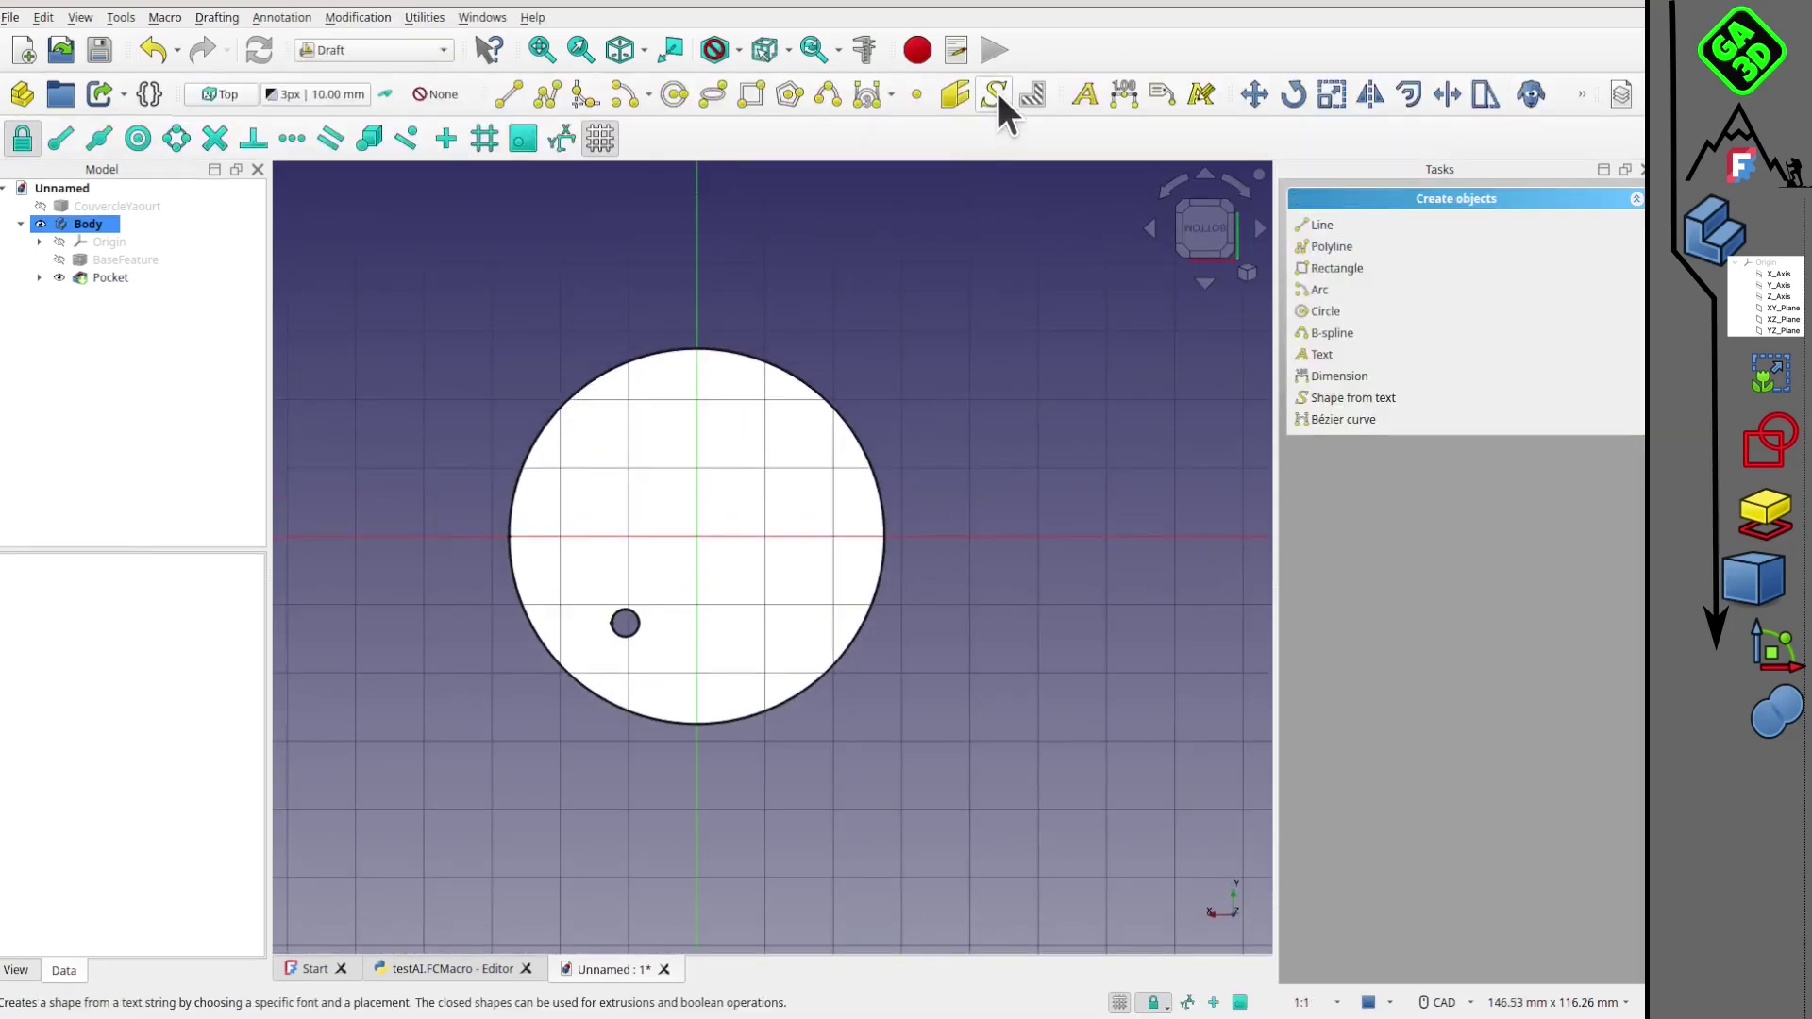
{"action": "left_click", "coordinate": [995, 94]}
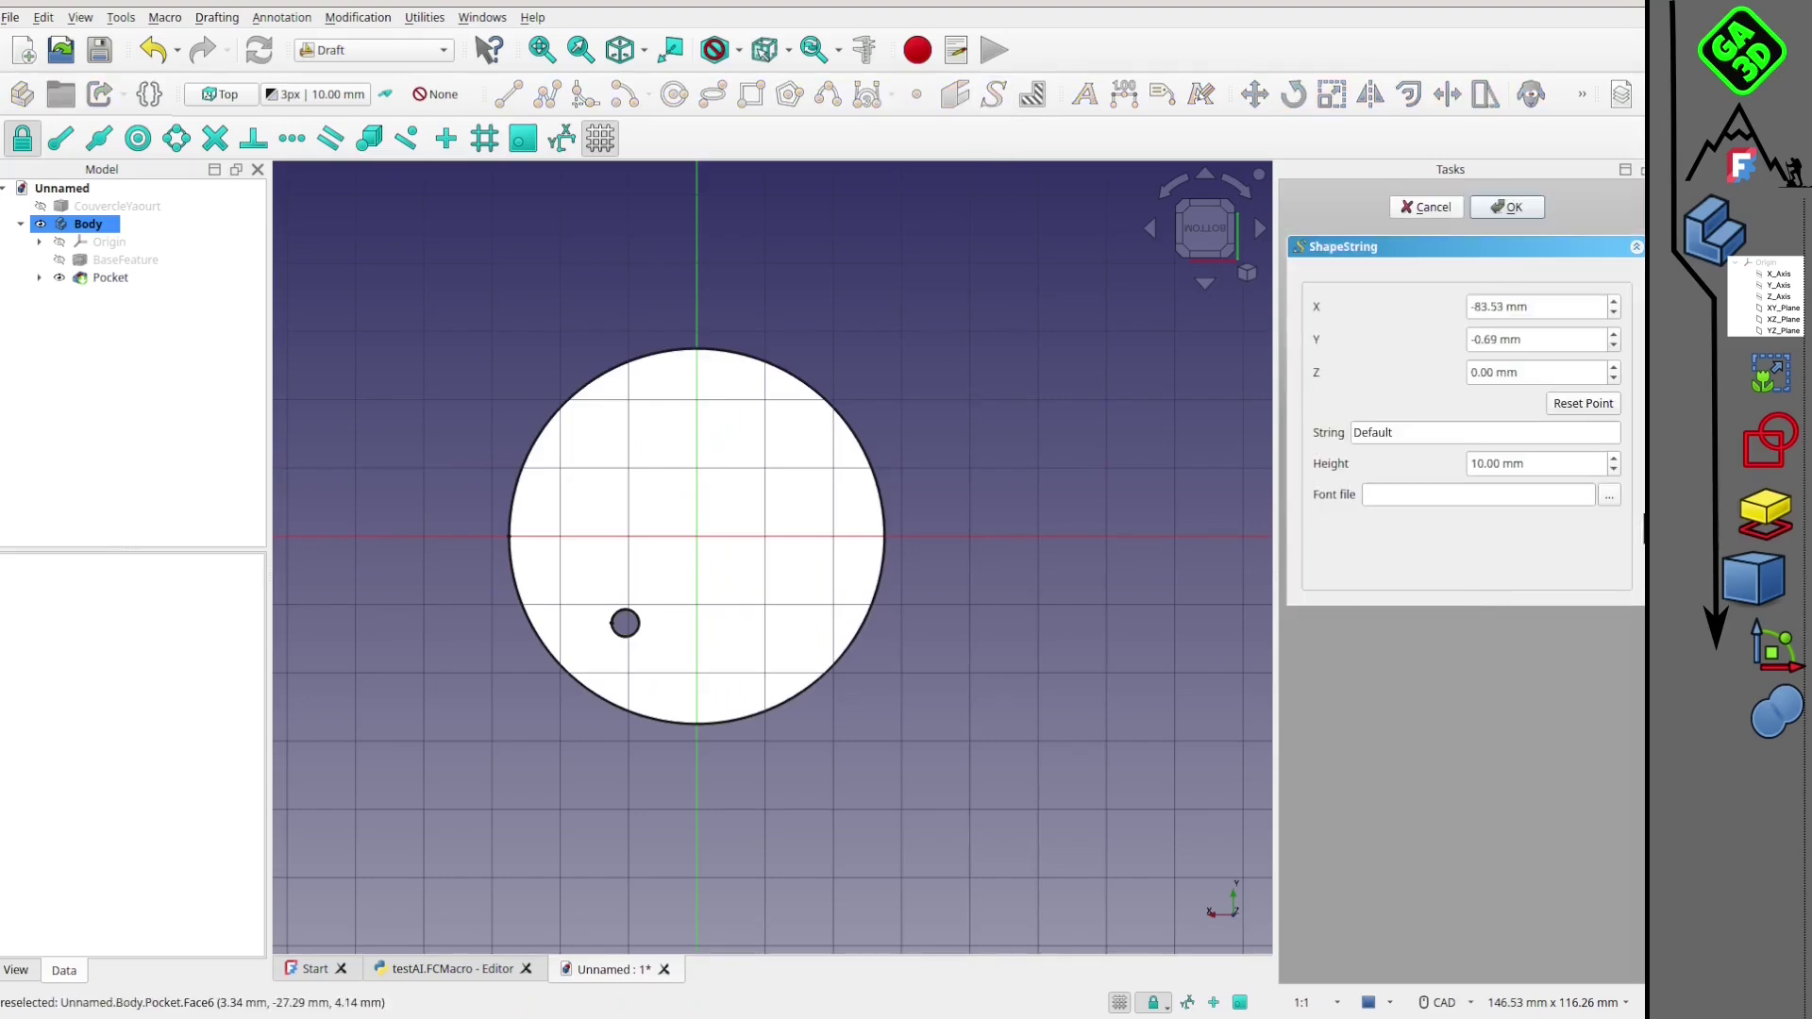
{"action": "left_click", "coordinate": [1609, 495]}
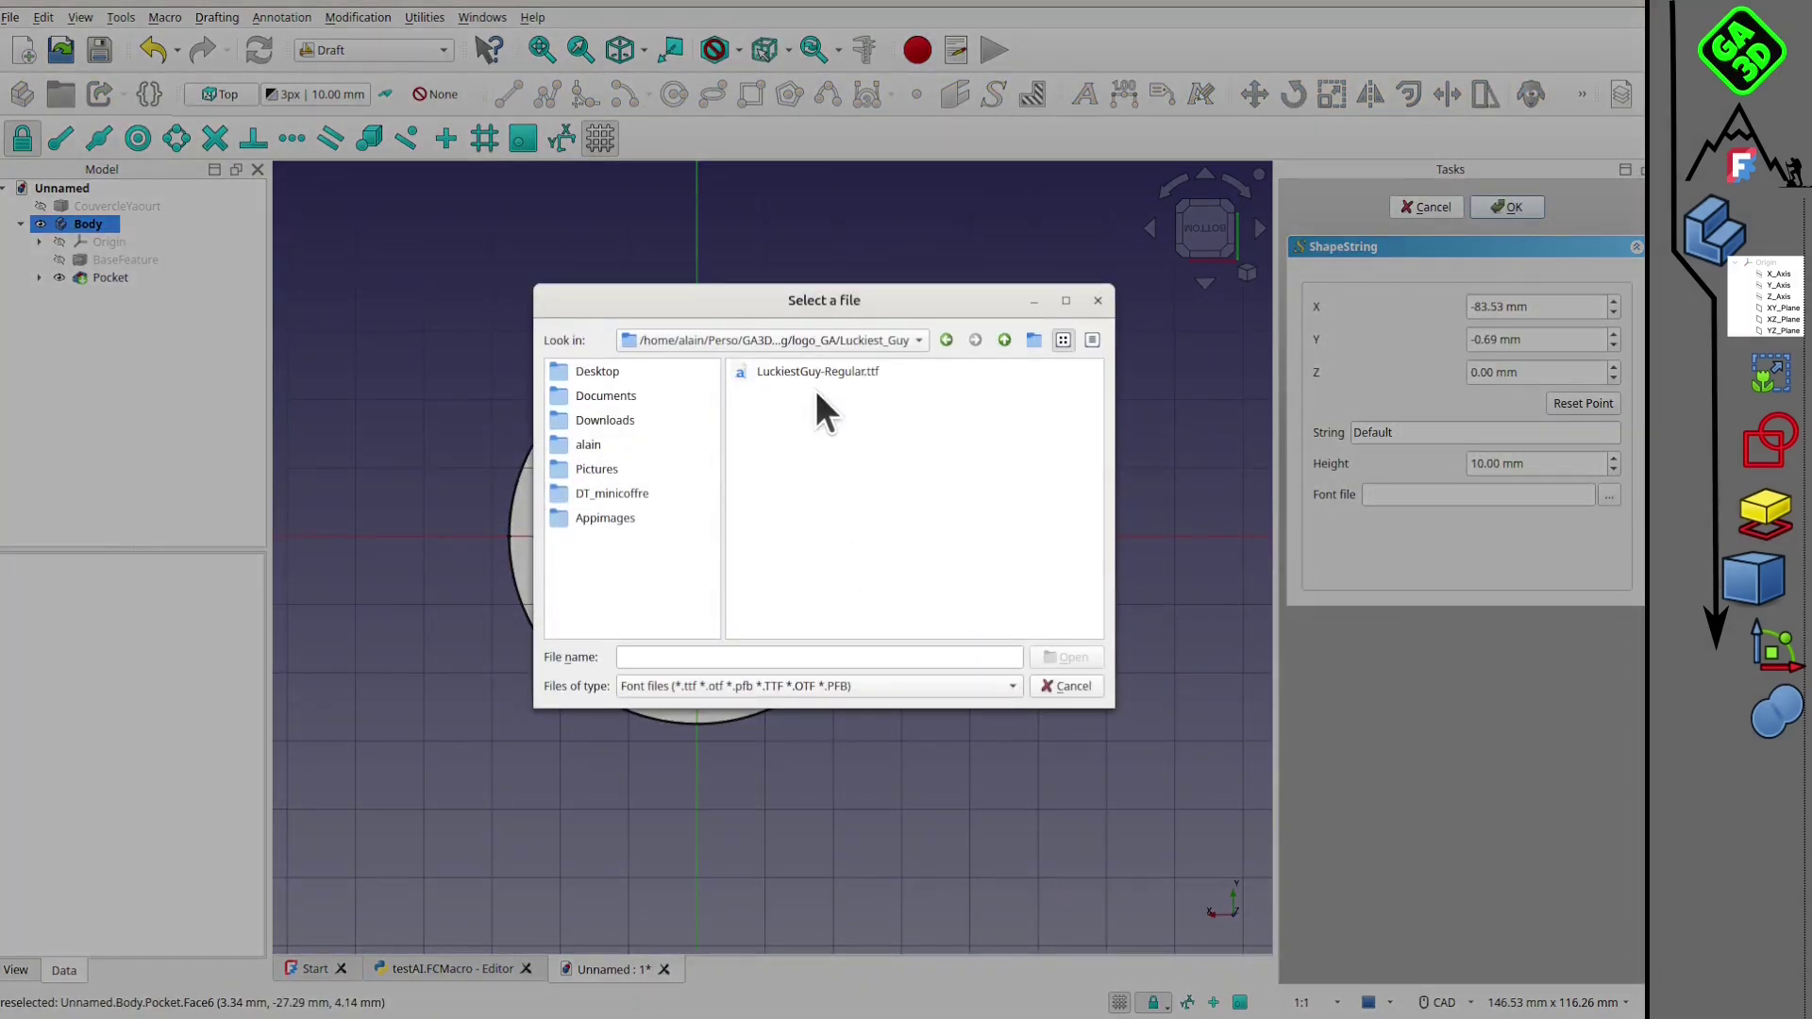
{"action": "left_click", "coordinate": [823, 374]}
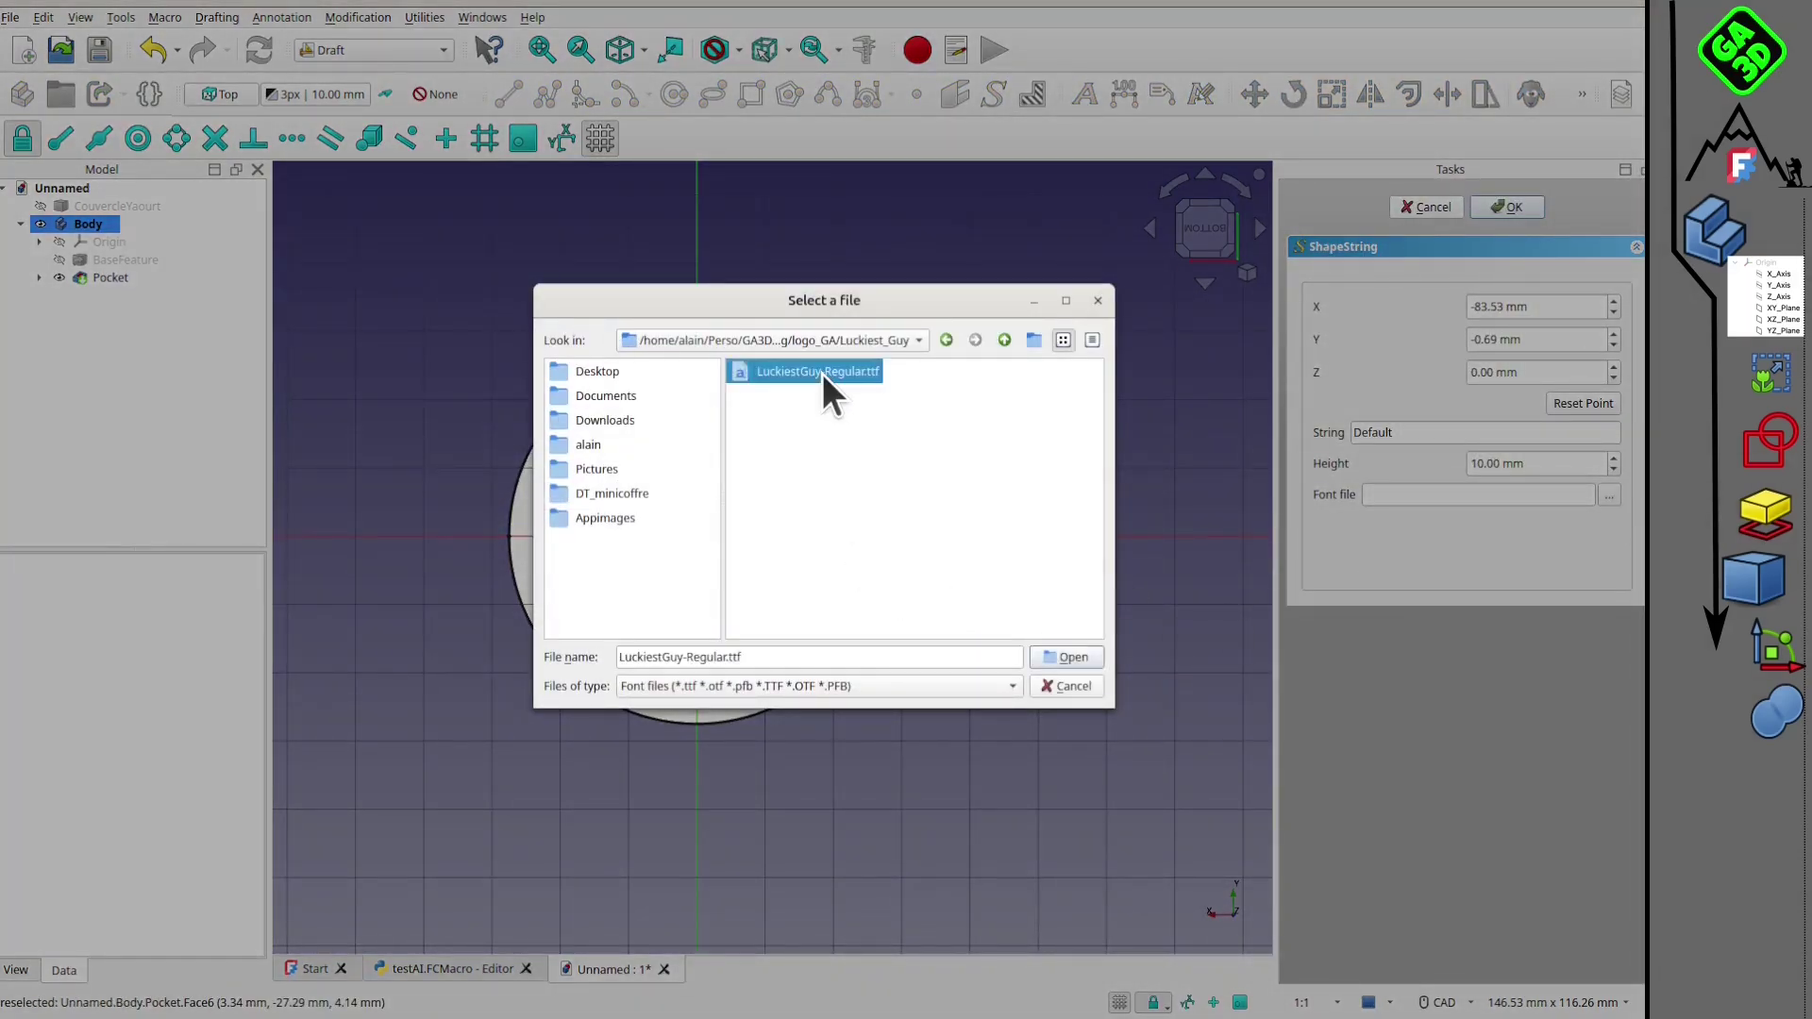
{"action": "left_click", "coordinate": [1071, 657]}
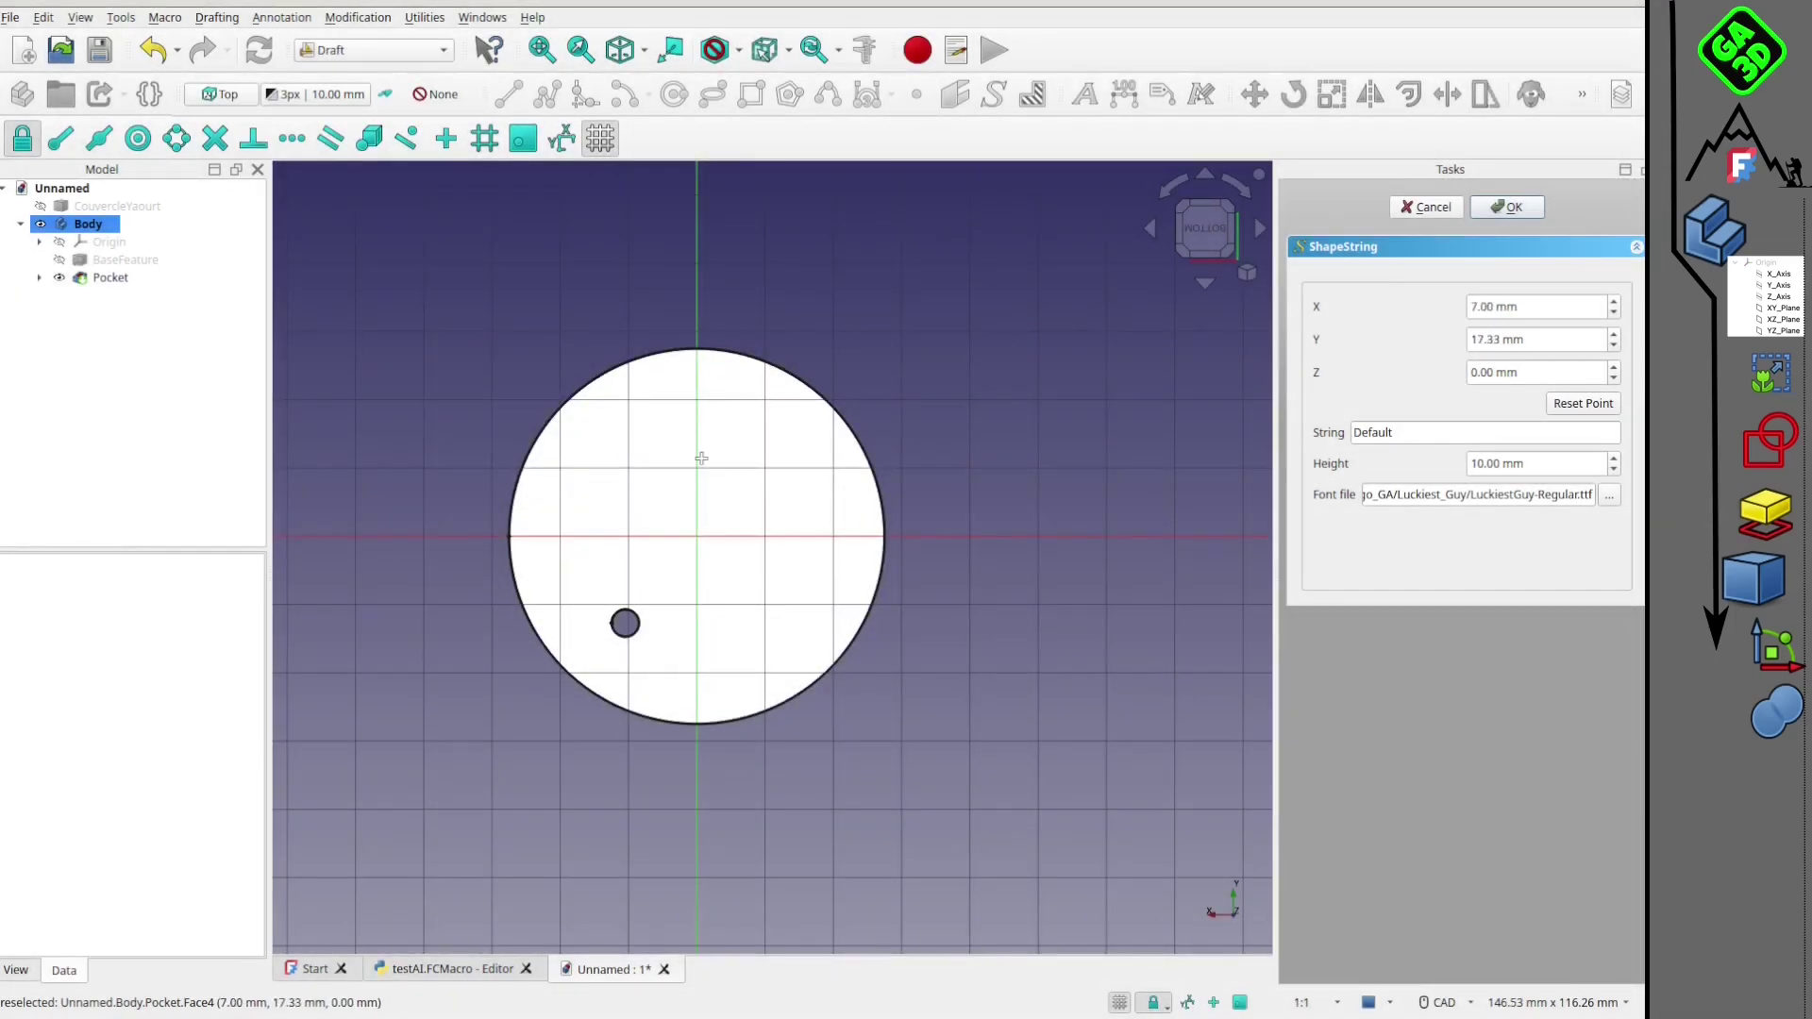
Step: Set the ShapeString text to "I love you" and place it at about (17.41 mm, 4.90 mm, 0 mm)
{"action": "double_click", "coordinate": [1395, 431]}
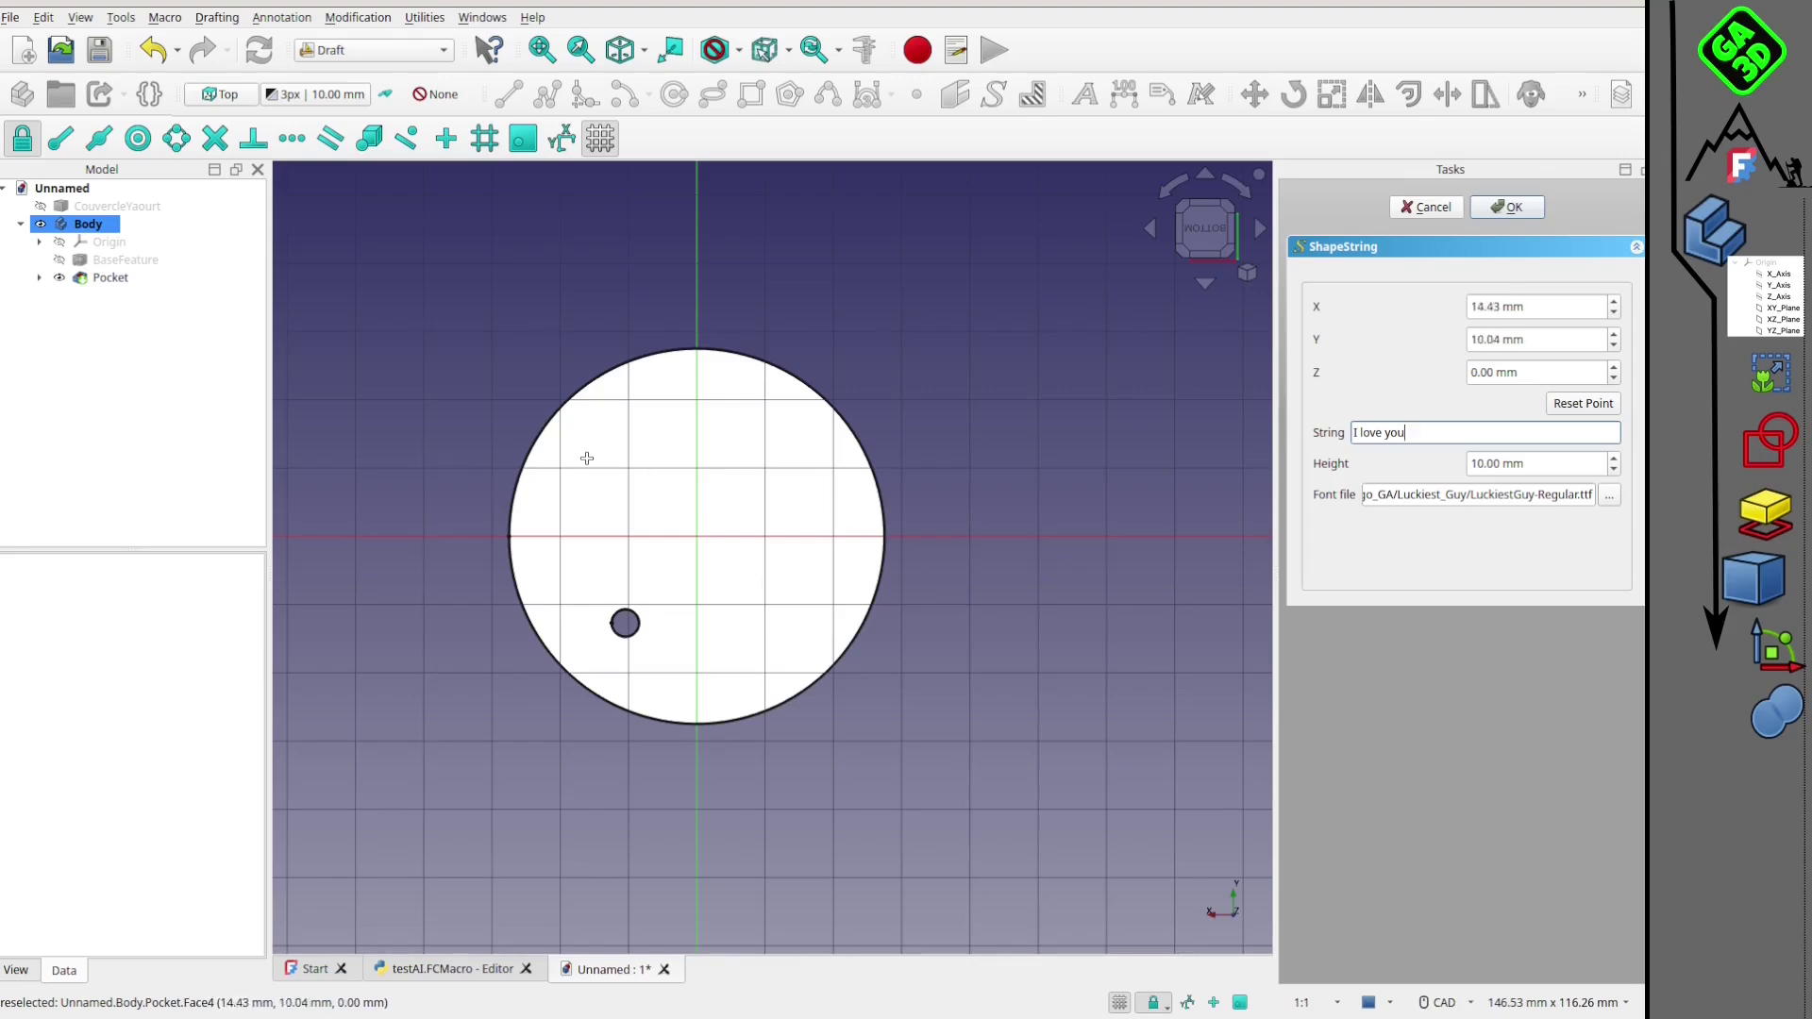
{"action": "left_click", "coordinate": [566, 513]}
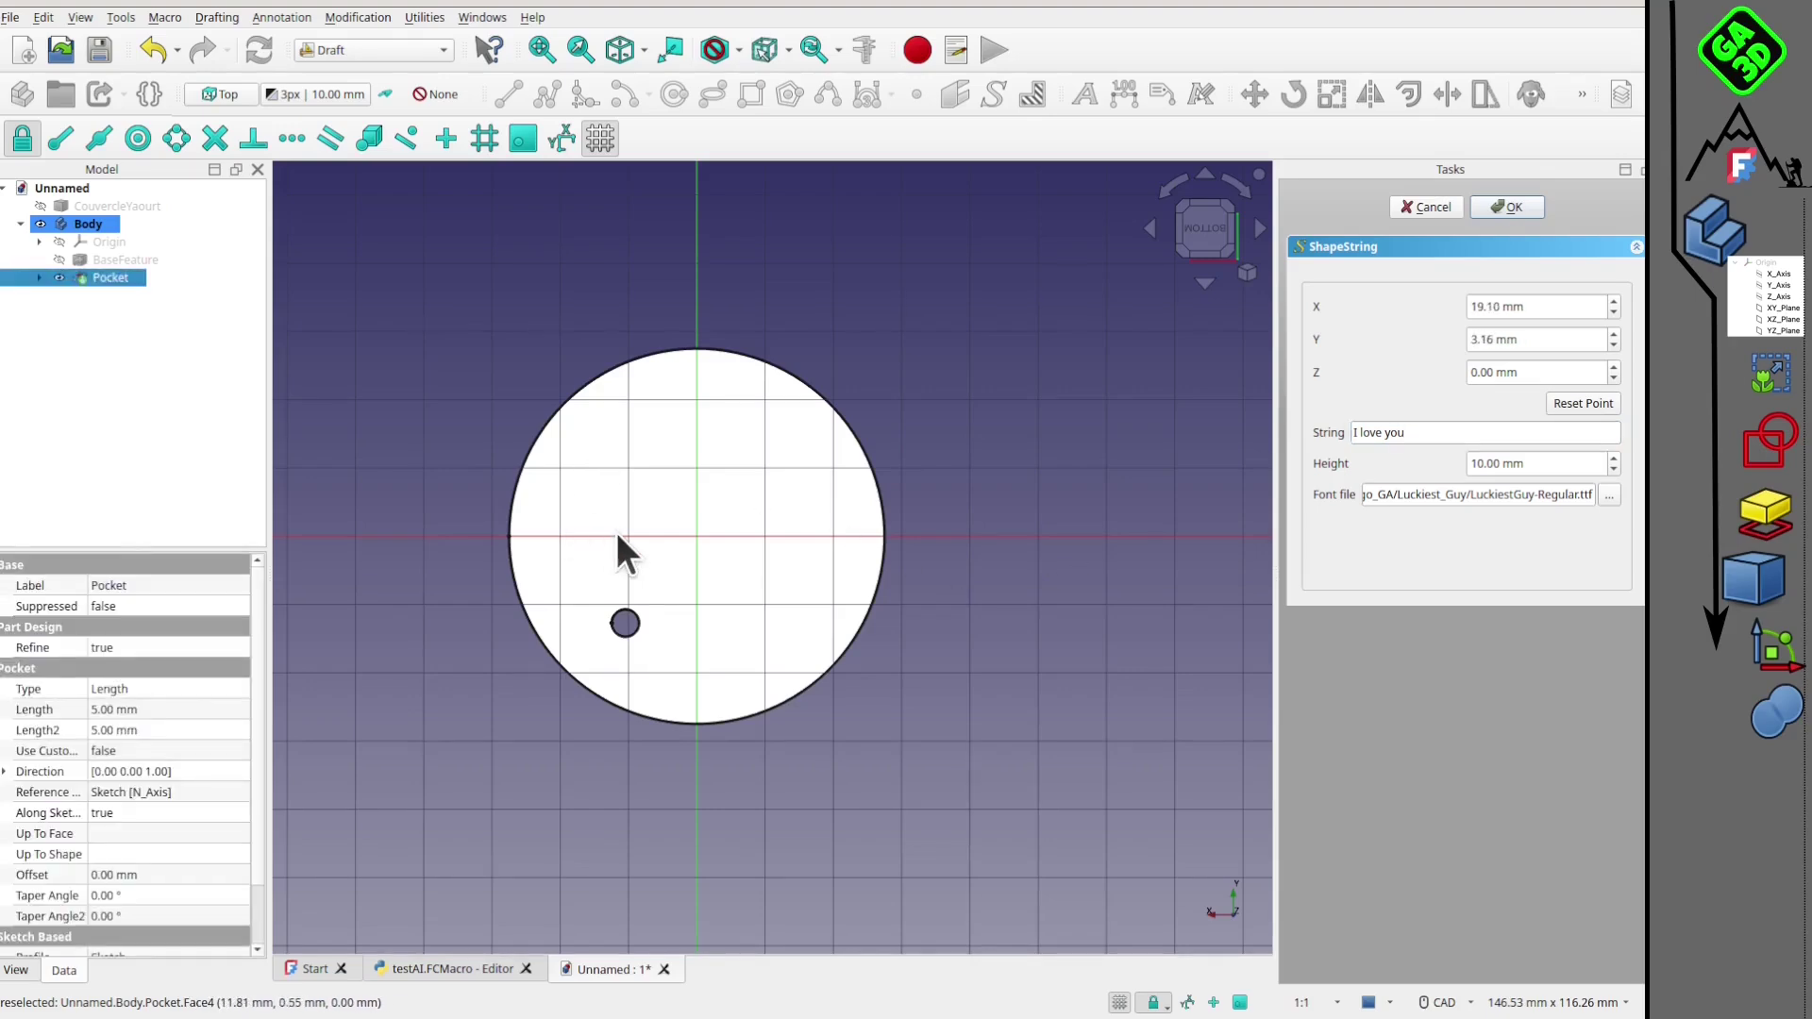
{"action": "scroll", "coordinate": [622, 529], "scroll_direction": "down", "scroll_amount": 3}
{"action": "middle_click_drag", "start_coordinate": [621, 529], "coordinate": [681, 527]}
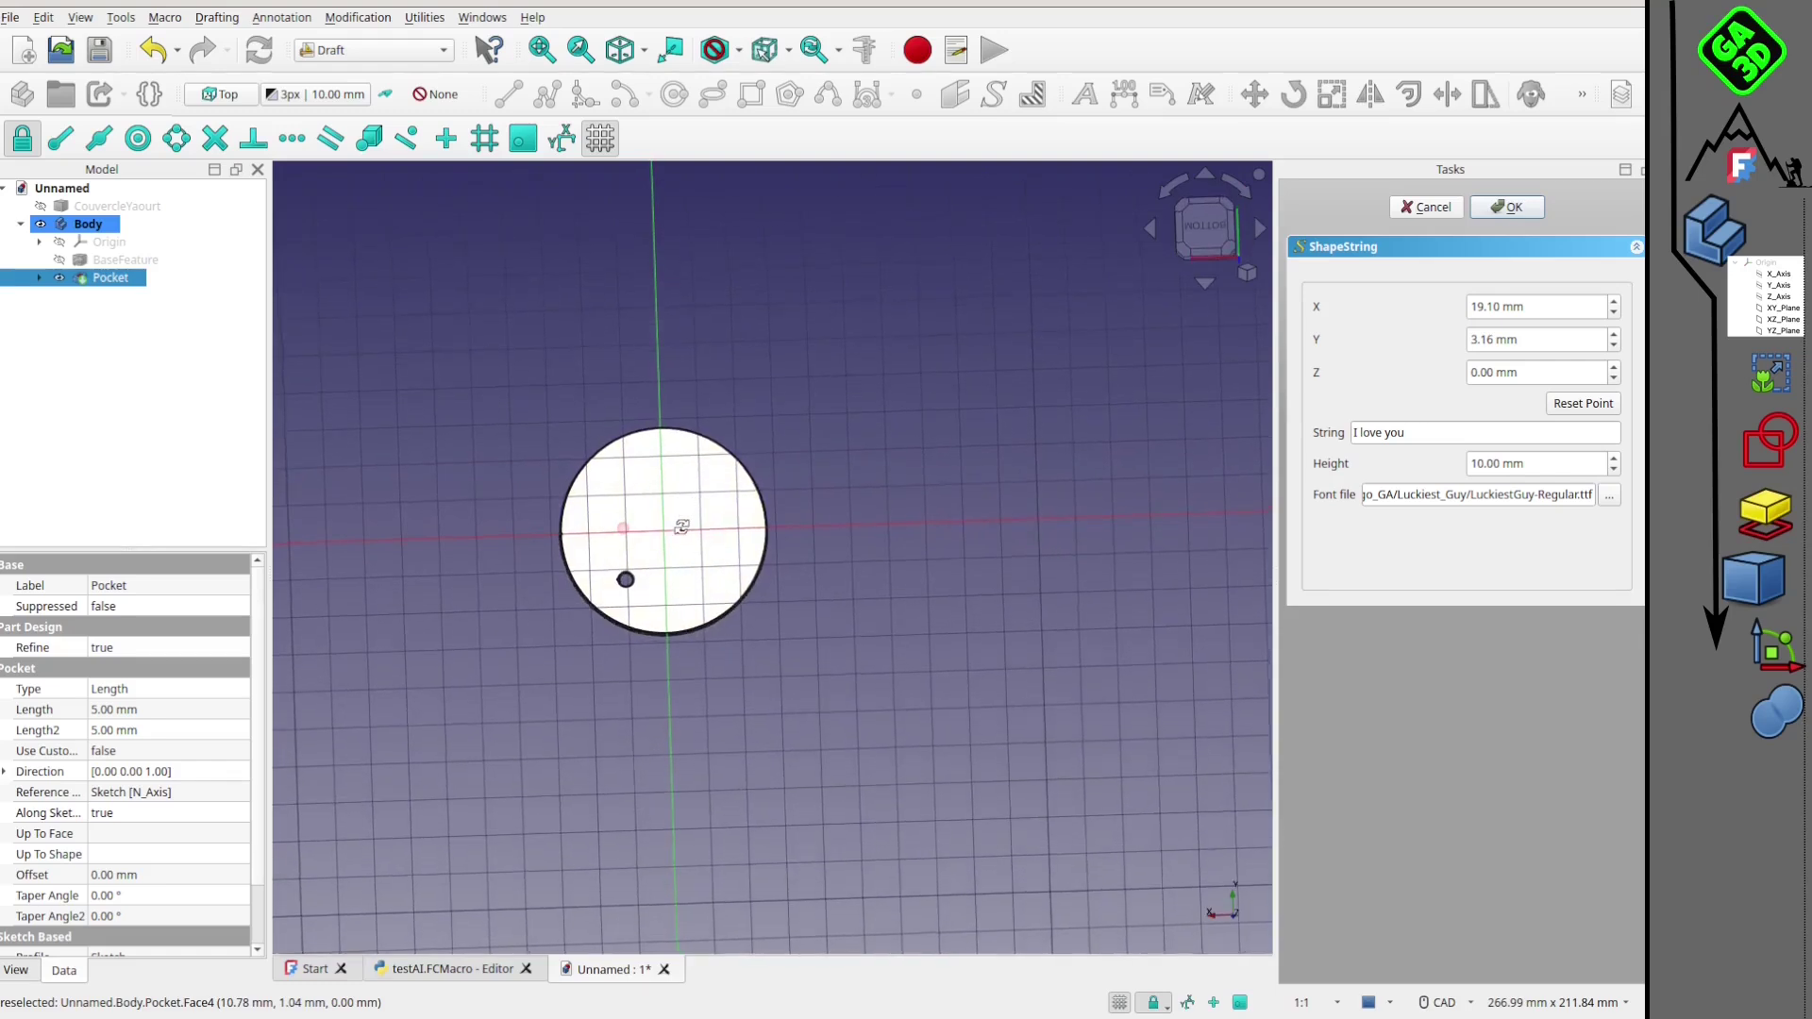
{"action": "left_click", "coordinate": [1197, 228]}
{"action": "left_click", "coordinate": [599, 508]}
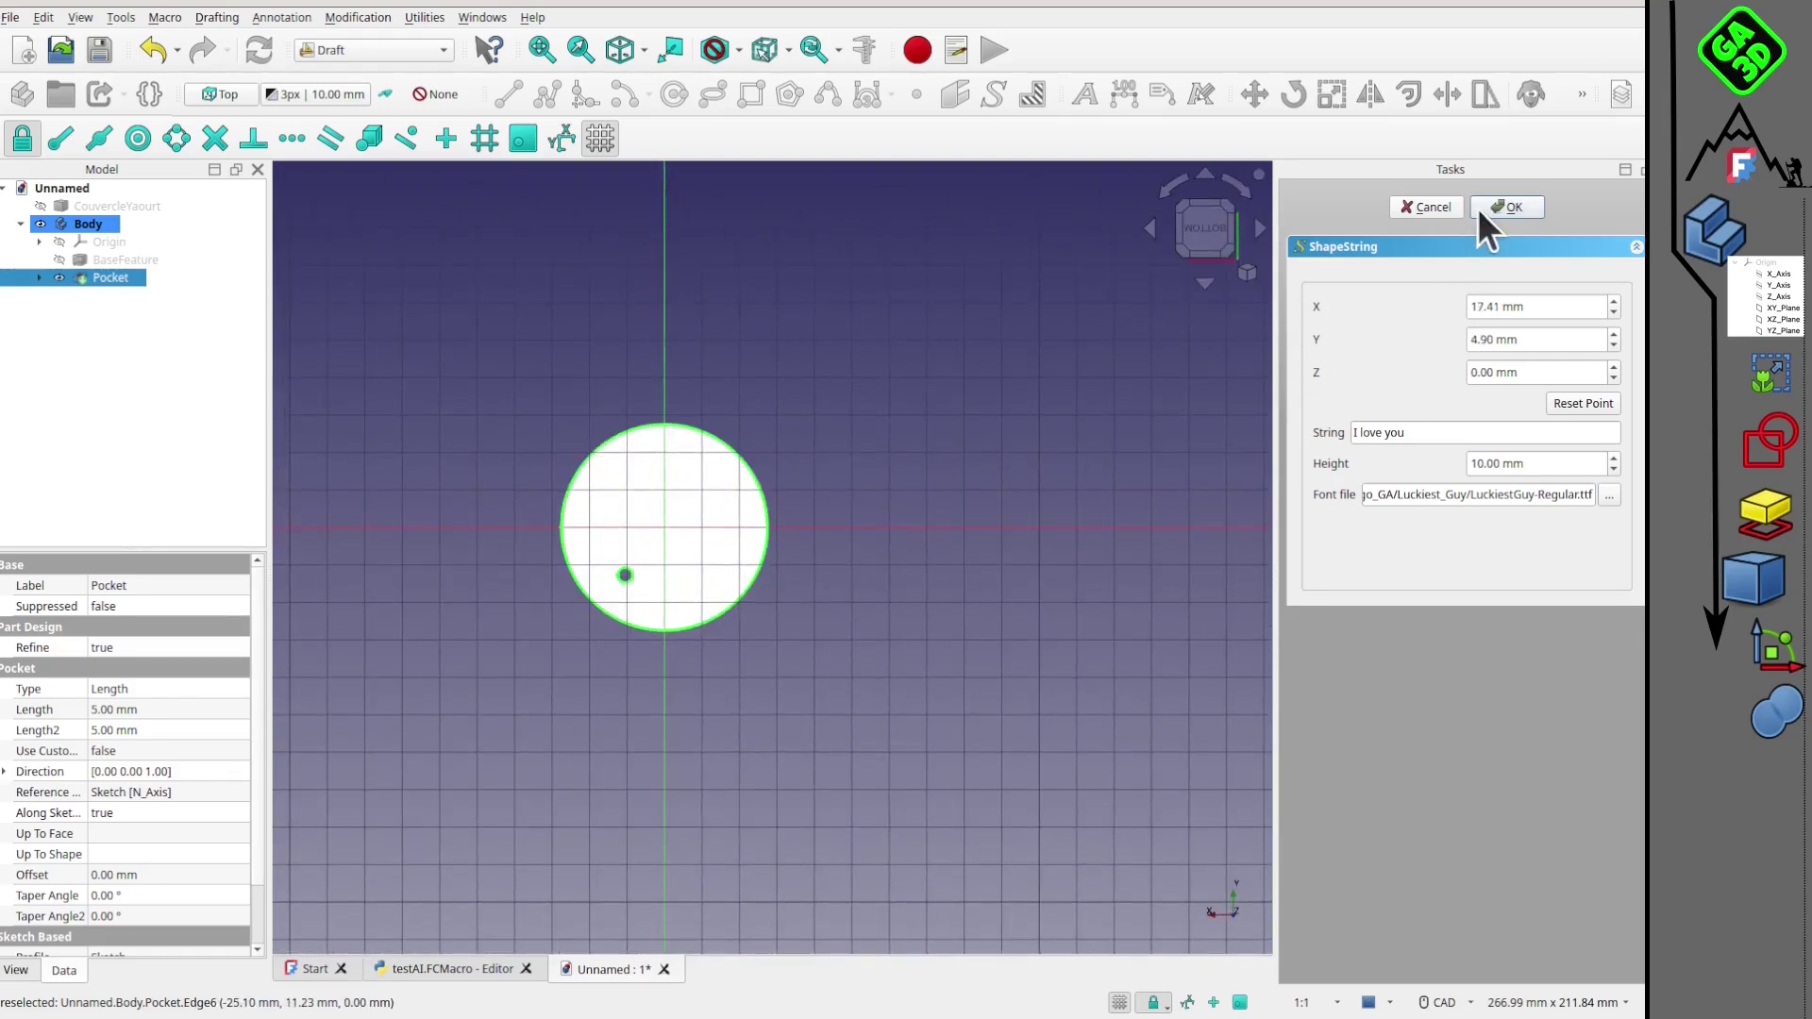
{"action": "left_click", "coordinate": [1510, 207]}
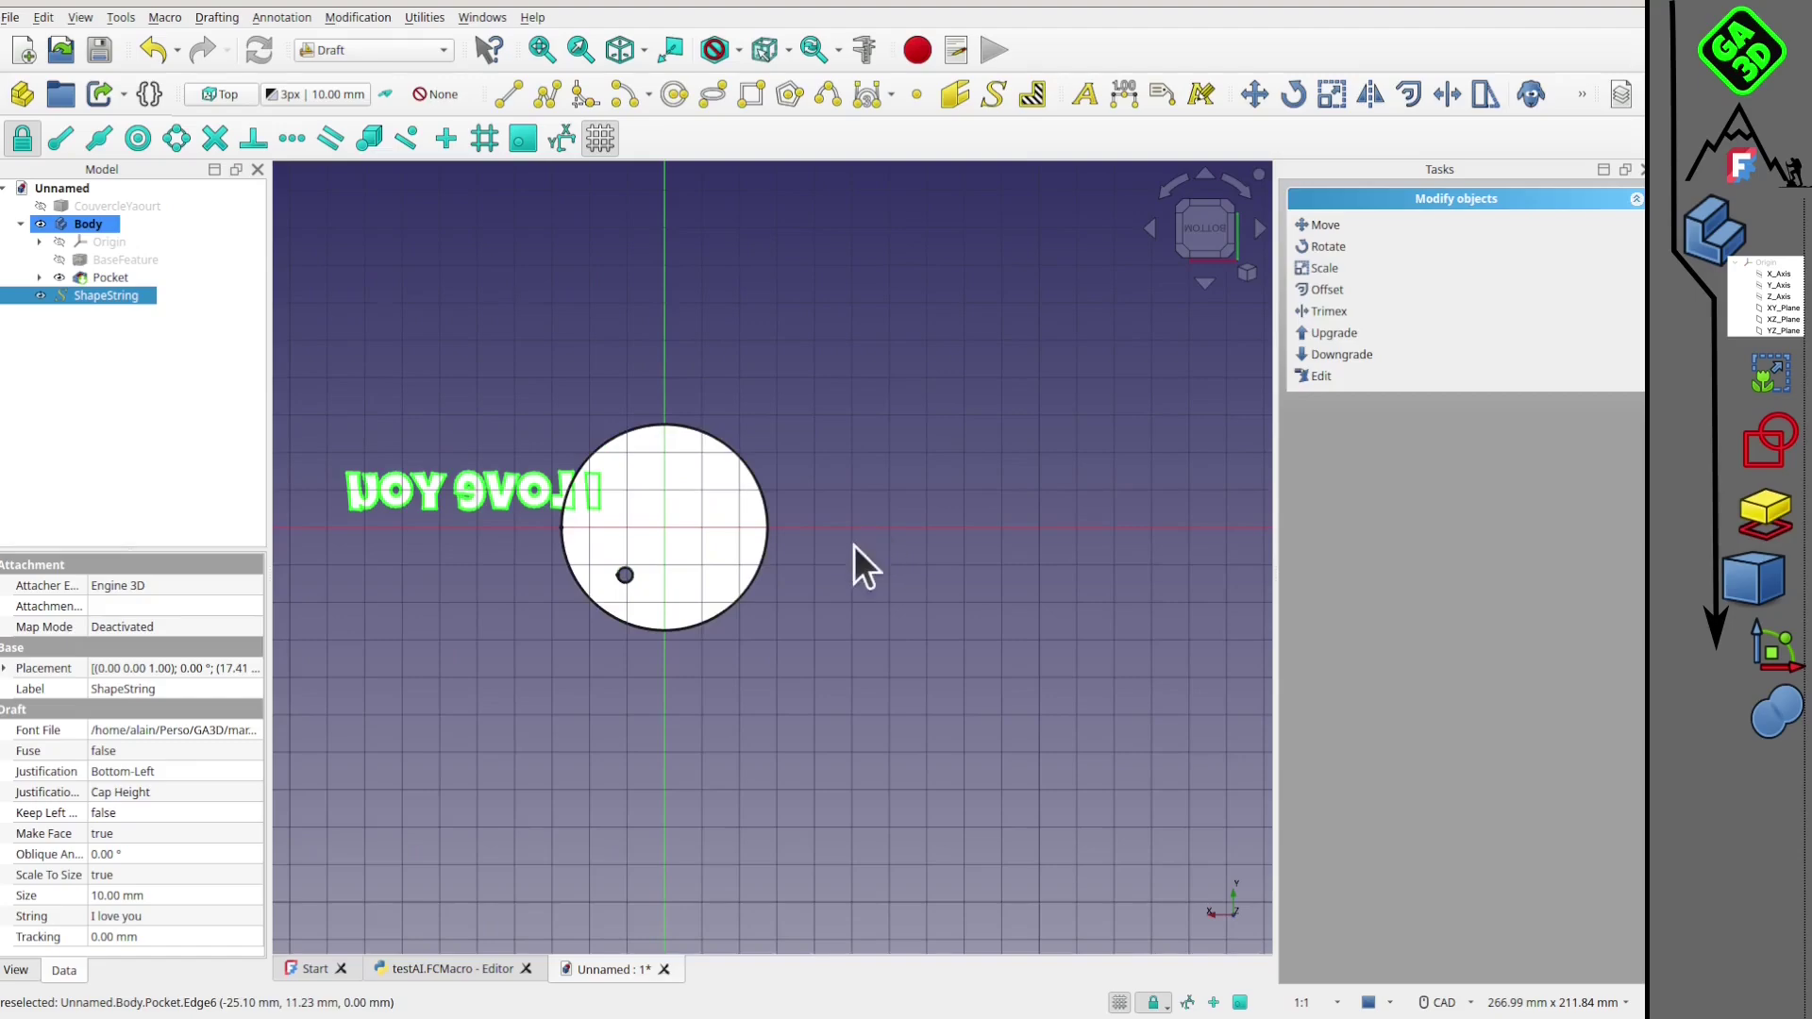
Step: Examine how the text lies relative to the lid from both sides and hide the Draft grid
{"action": "middle_click_drag", "start_coordinate": [598, 553], "coordinate": [604, 552]}
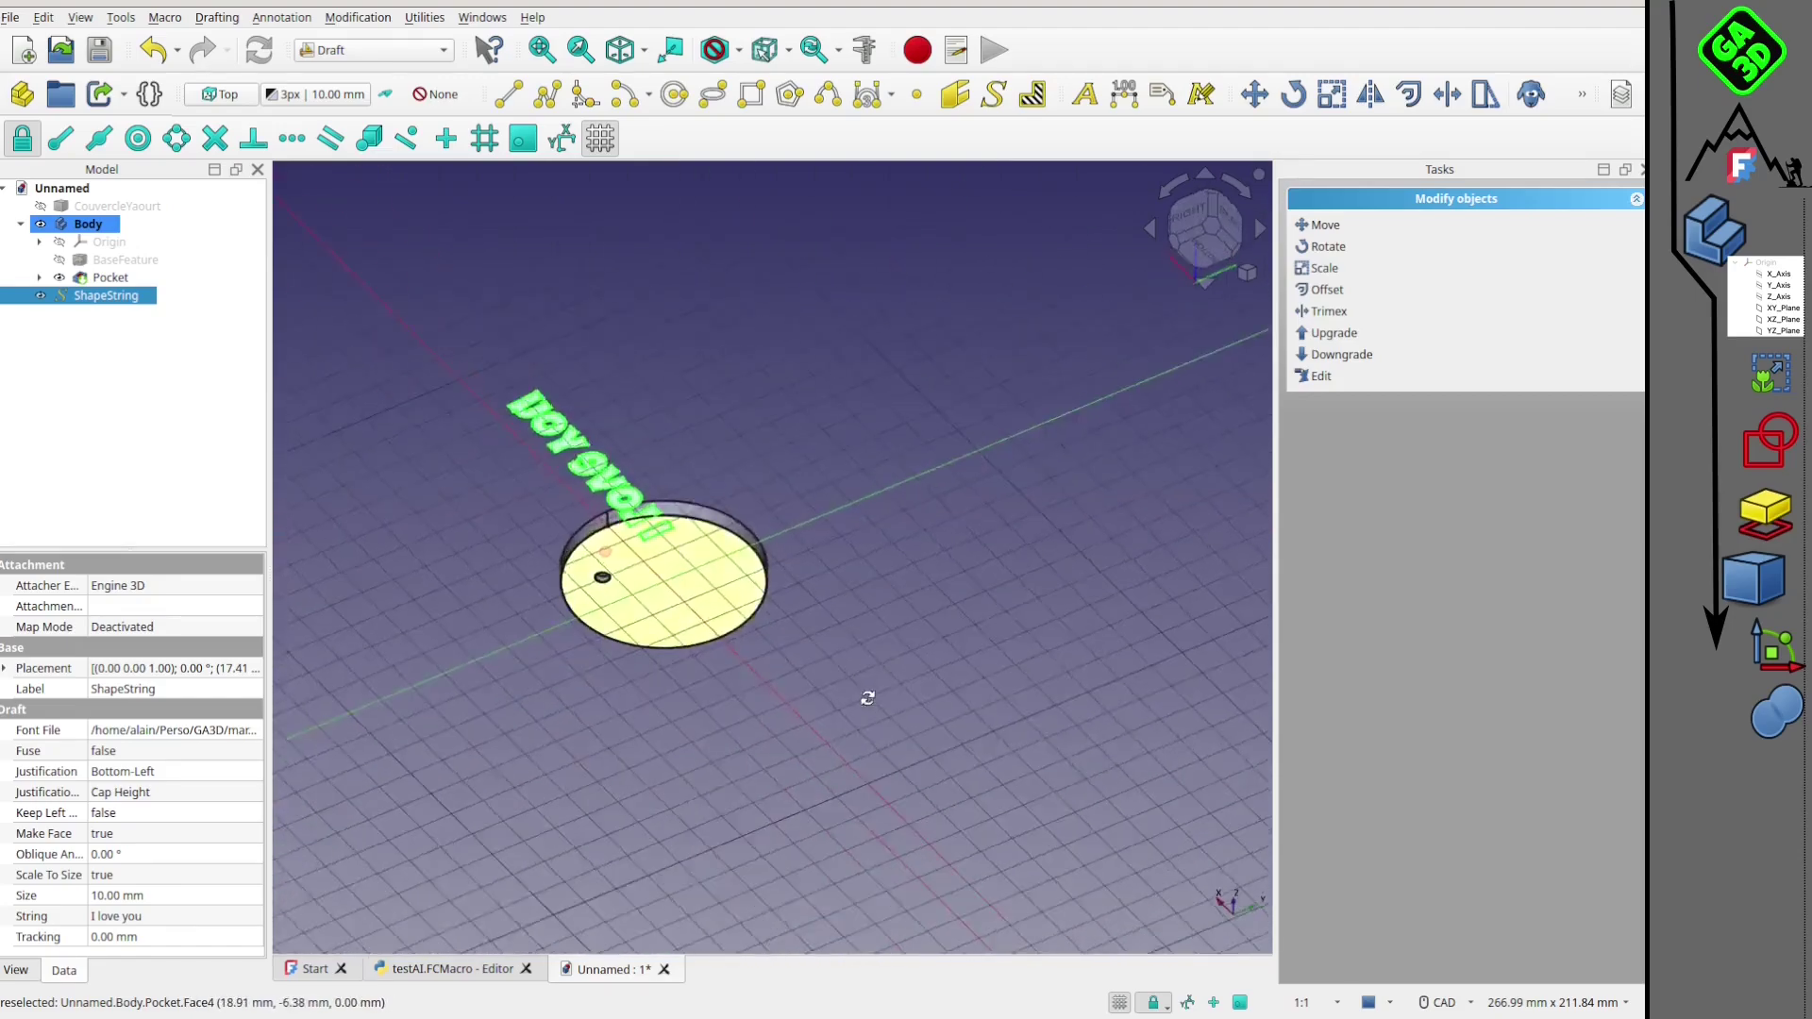
{"action": "middle_click_drag", "start_coordinate": [867, 697], "coordinate": [1209, 830]}
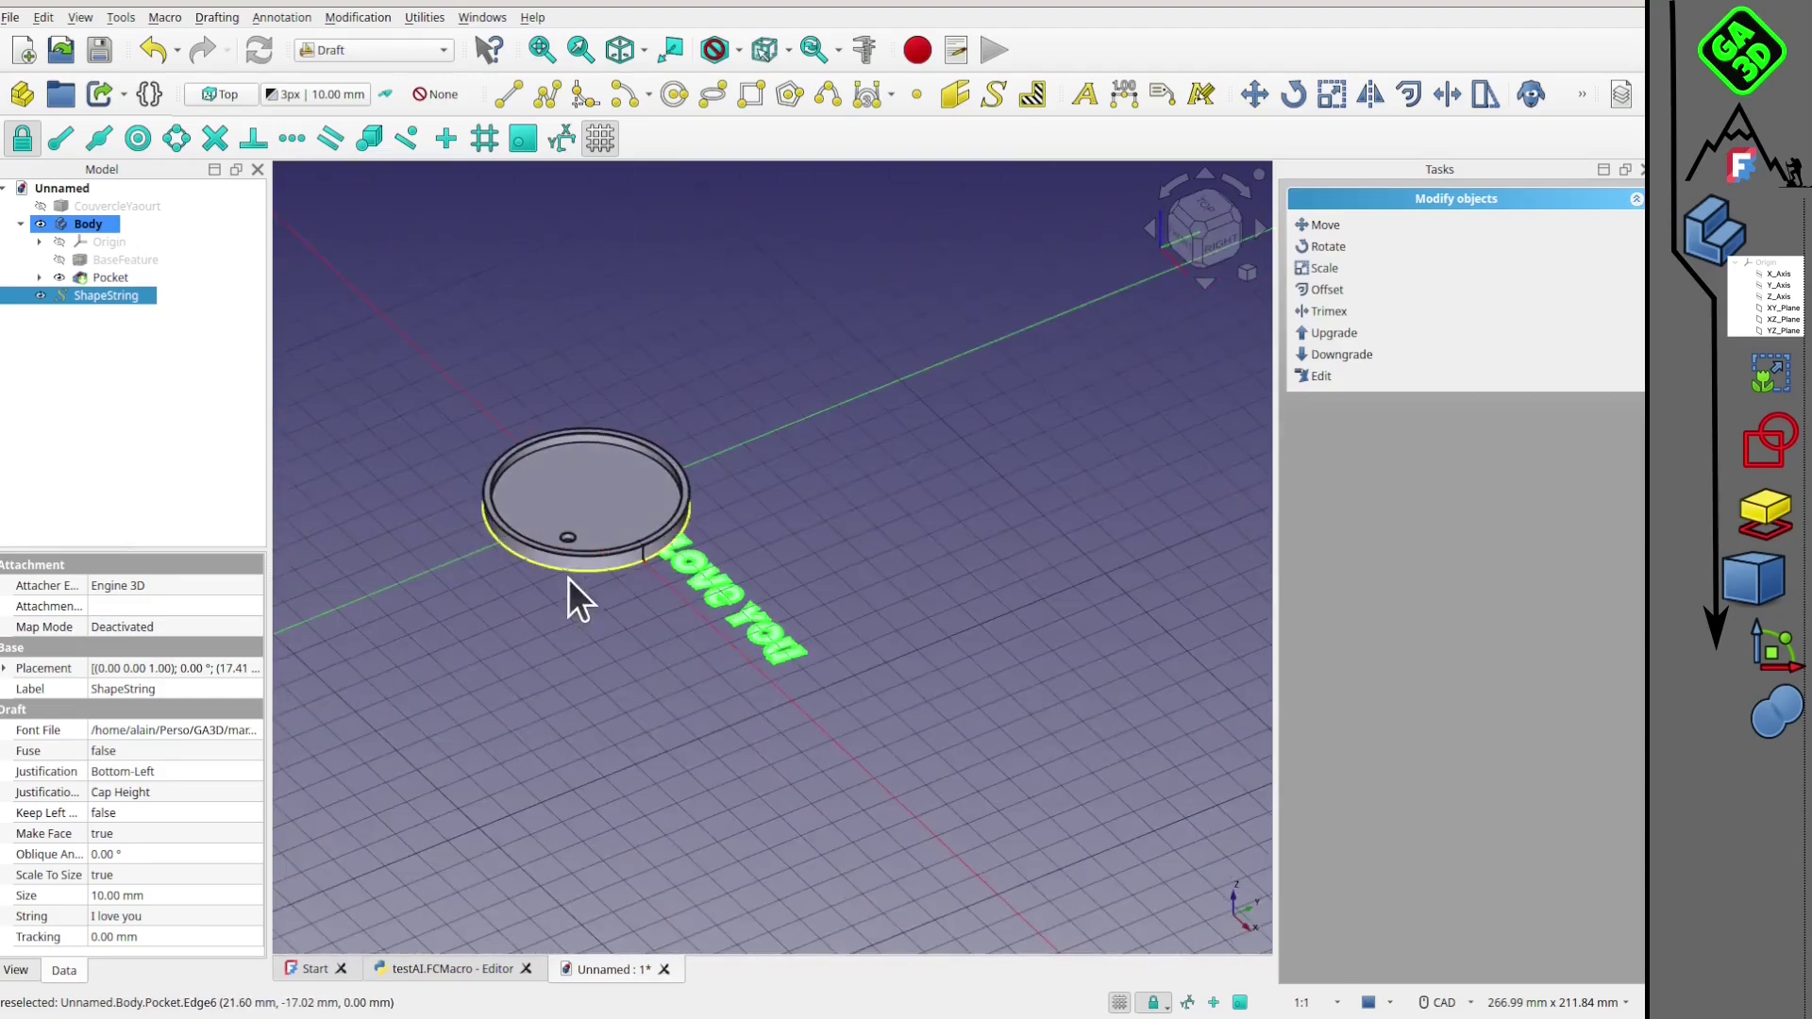
{"action": "middle_click_drag", "start_coordinate": [569, 580], "coordinate": [755, 718]}
{"action": "left_click", "coordinate": [1209, 226]}
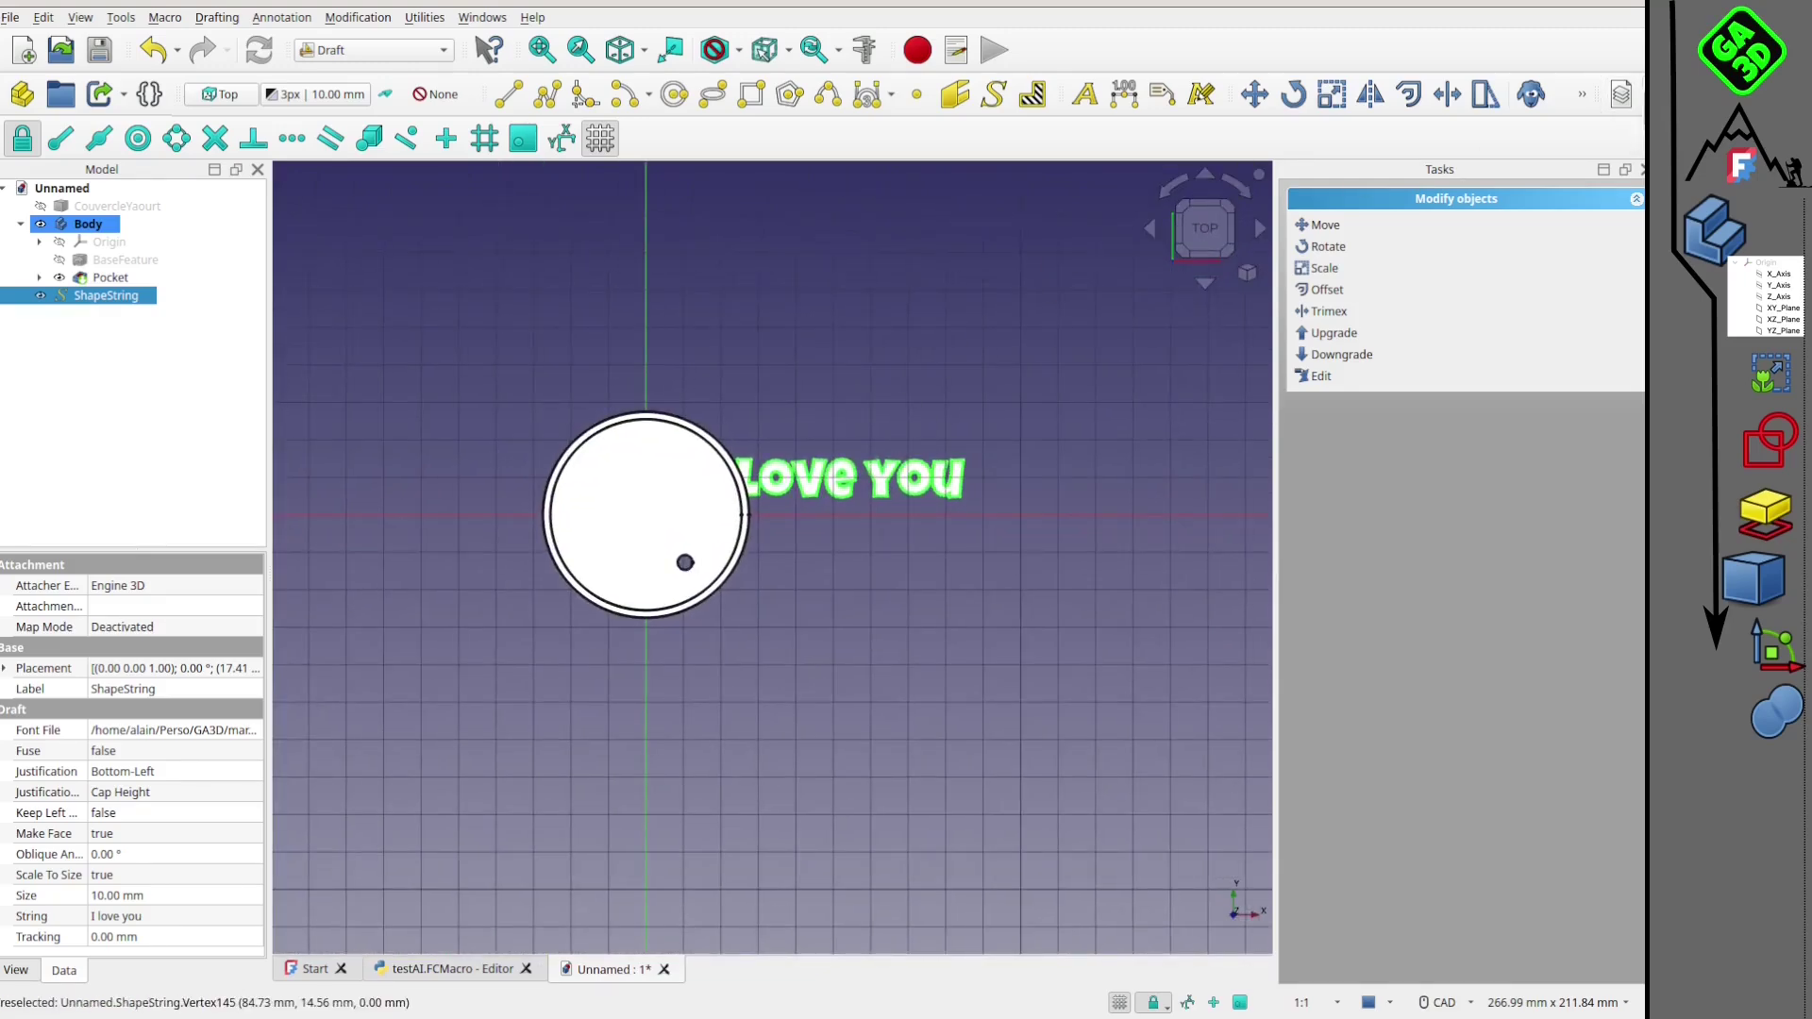
{"action": "left_click", "coordinate": [1582, 94]}
{"action": "left_click", "coordinate": [600, 138]}
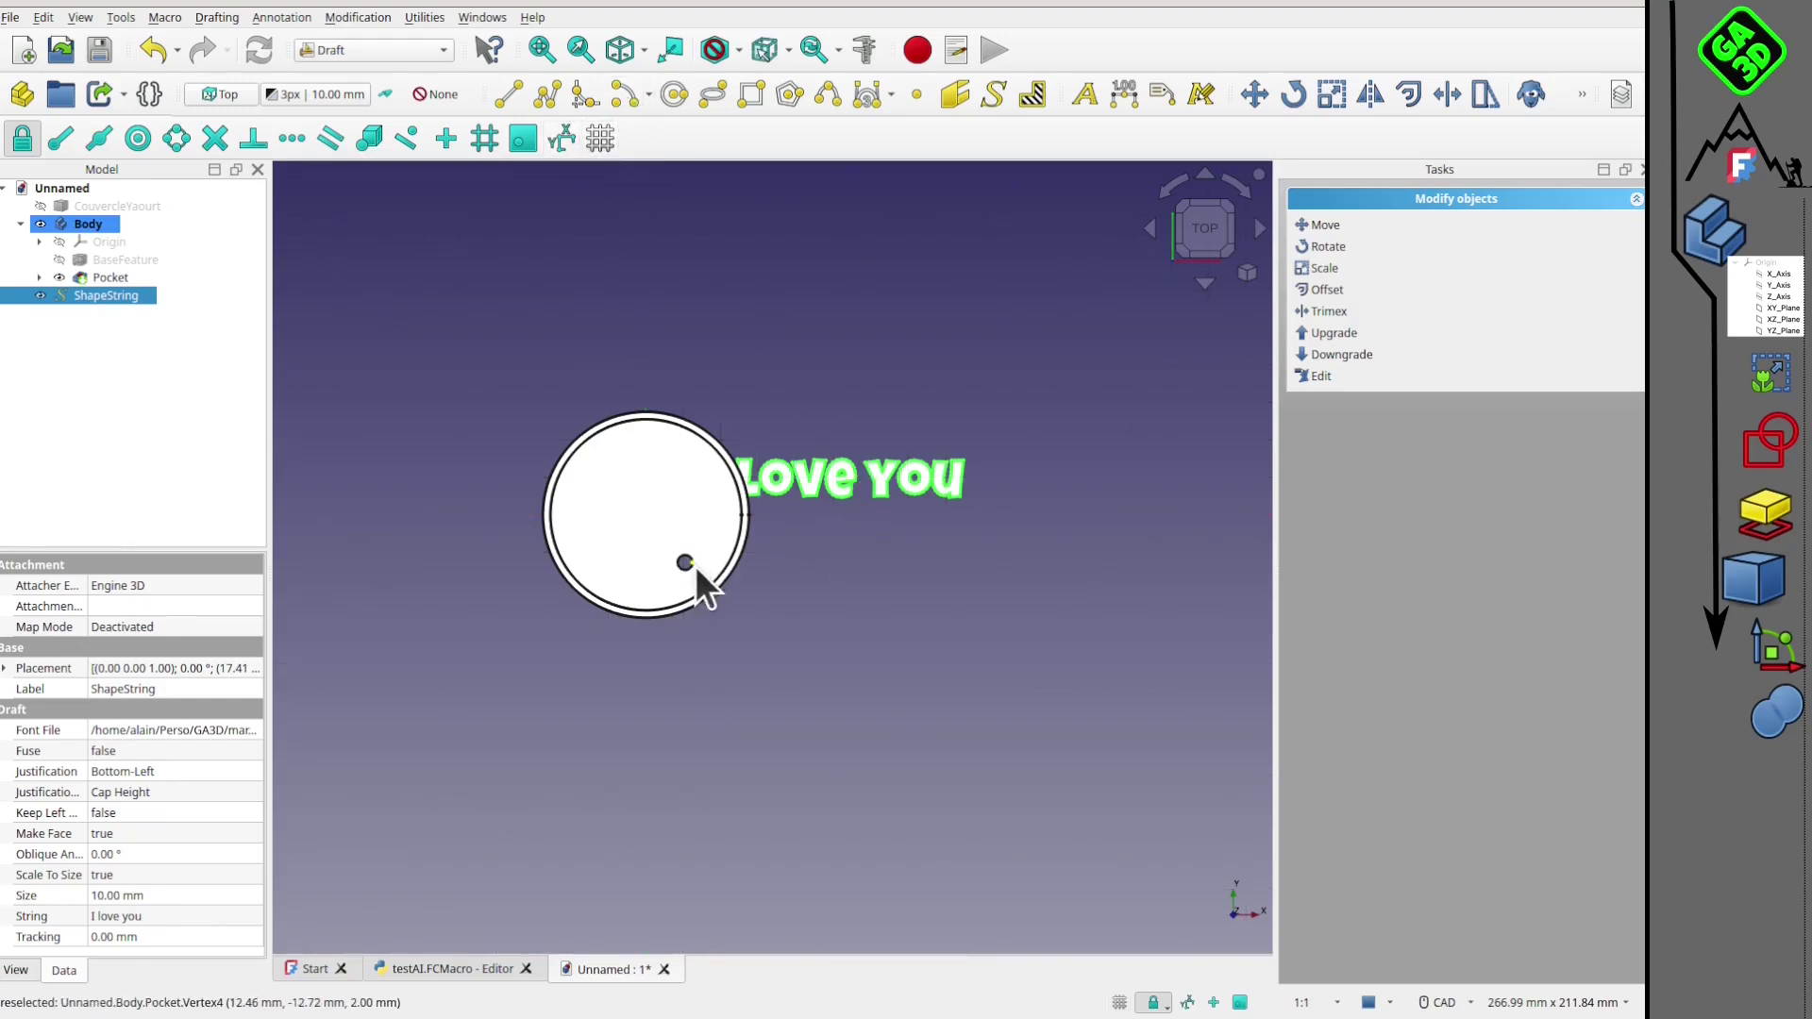
Step: Start transforming the ShapeString and move it along its length so the text spans the lid's flat face
{"action": "scroll", "coordinate": [695, 565], "scroll_direction": "up", "scroll_amount": 2}
{"action": "middle_click_drag", "start_coordinate": [574, 457], "coordinate": [919, 513]}
{"action": "middle_click_drag", "start_coordinate": [466, 356], "coordinate": [529, 652]}
{"action": "left_click", "coordinate": [1213, 227]}
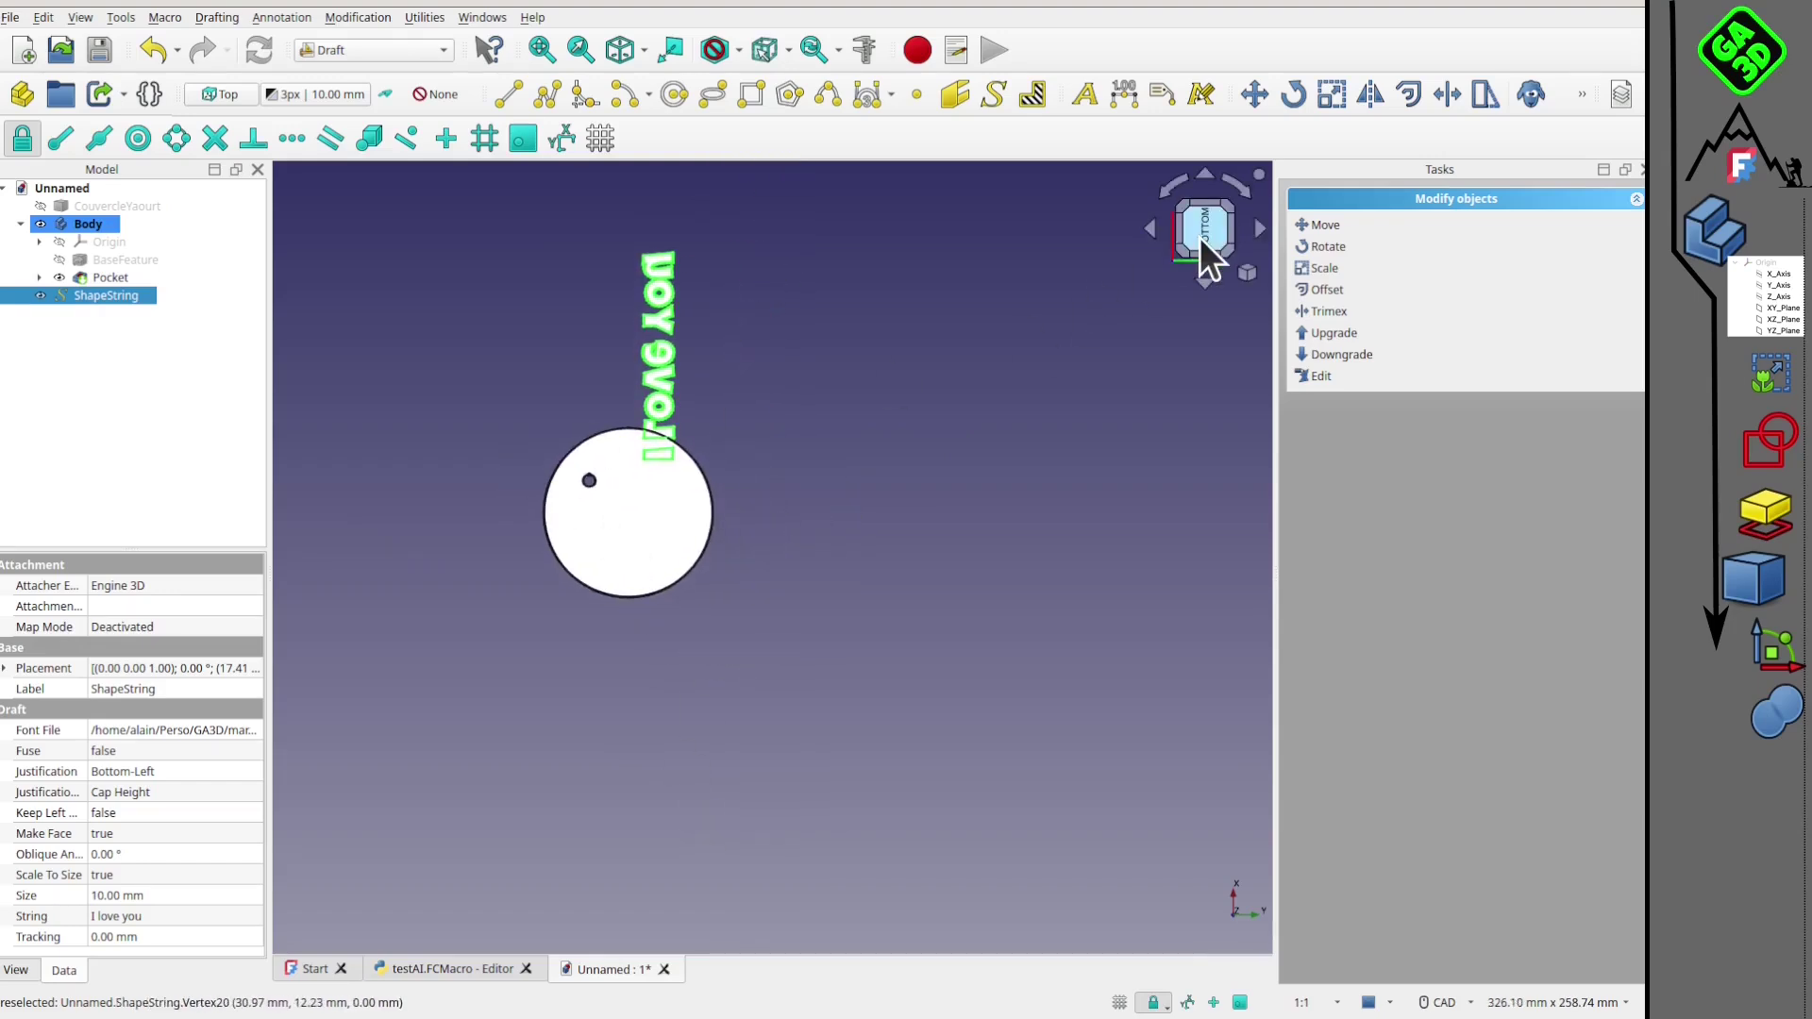
{"action": "scroll", "coordinate": [884, 354], "scroll_direction": "down", "scroll_amount": 1}
{"action": "scroll", "coordinate": [655, 423], "scroll_direction": "up", "scroll_amount": 3}
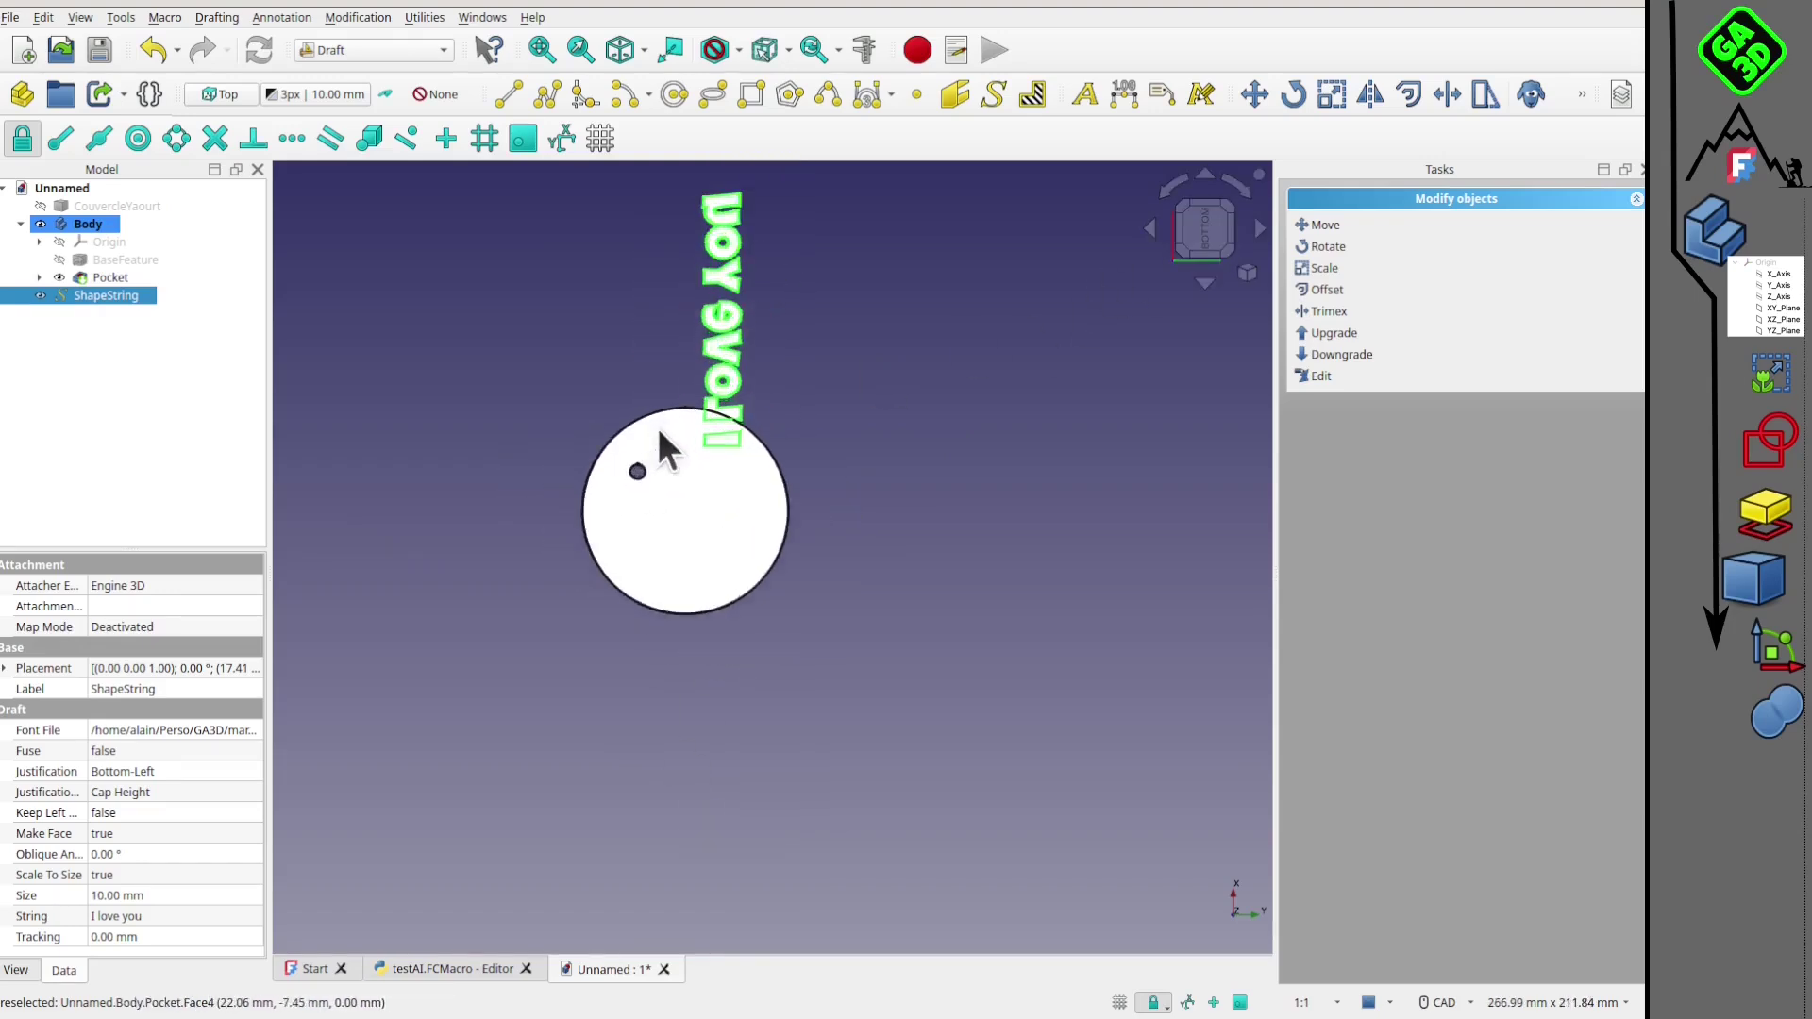
{"action": "right_click", "coordinate": [88, 296]}
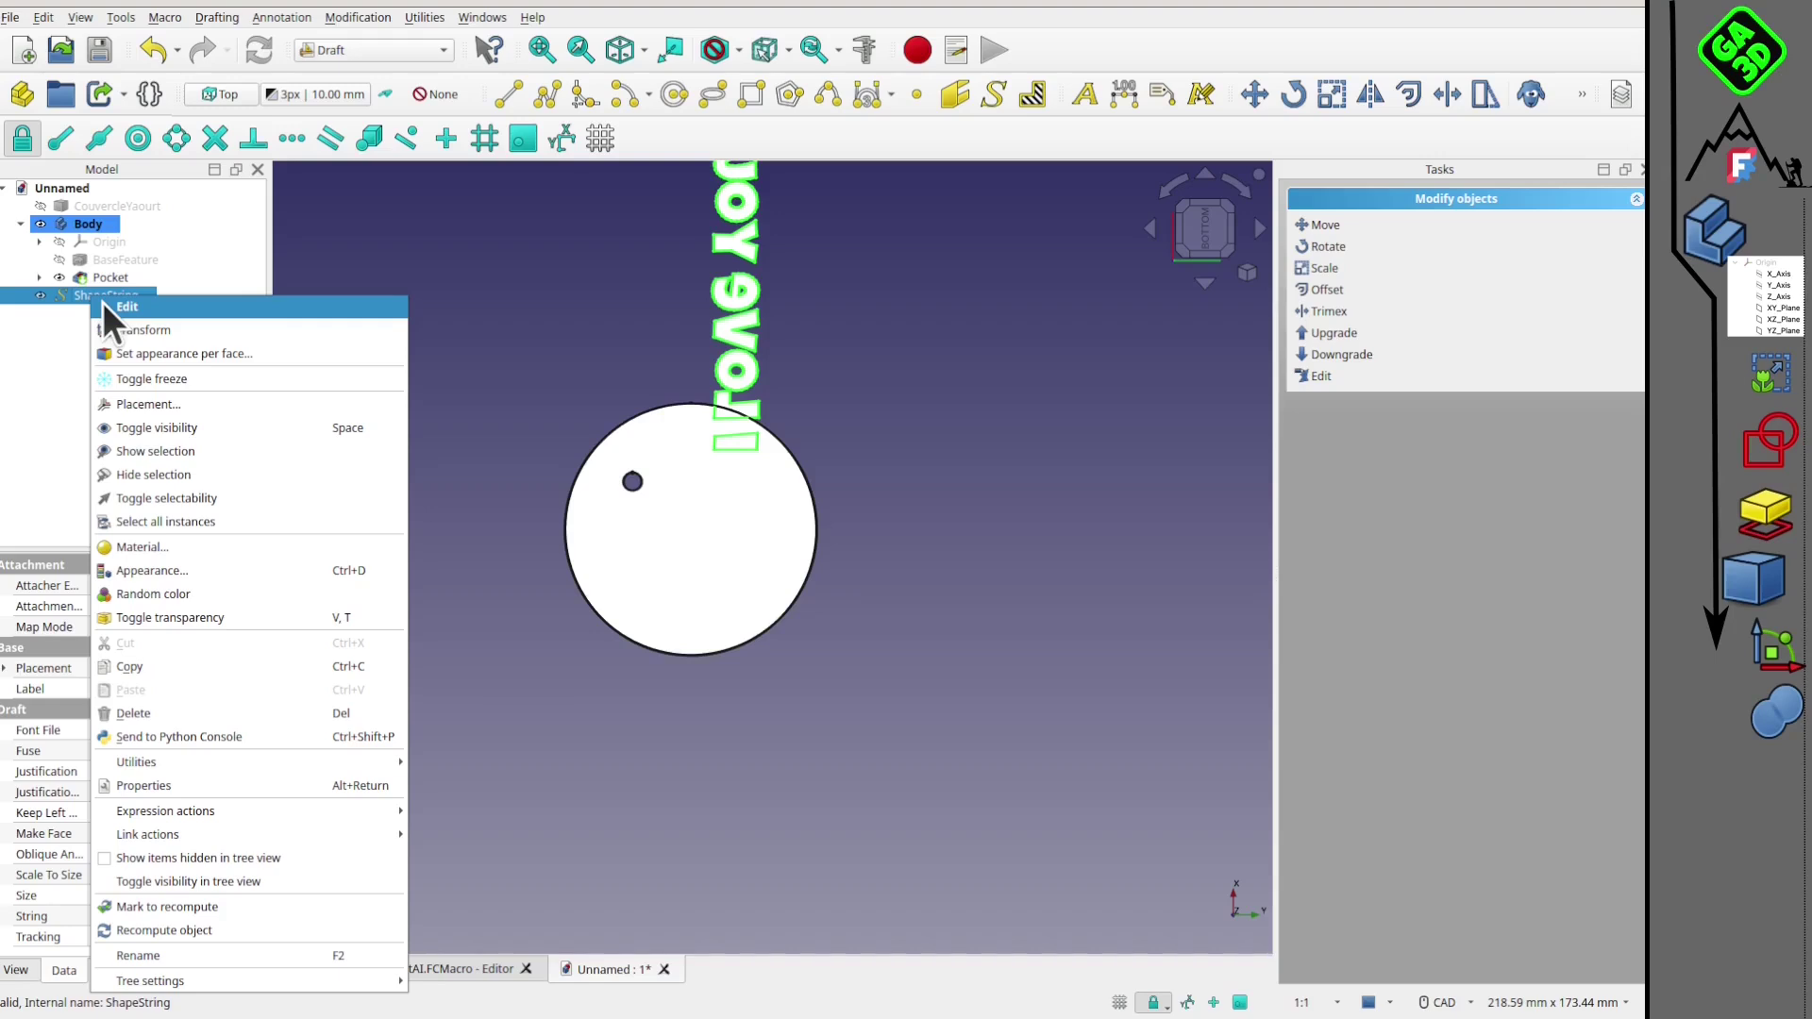
{"action": "left_click", "coordinate": [121, 327]}
{"action": "left_click_drag", "start_coordinate": [751, 434], "coordinate": [706, 653]}
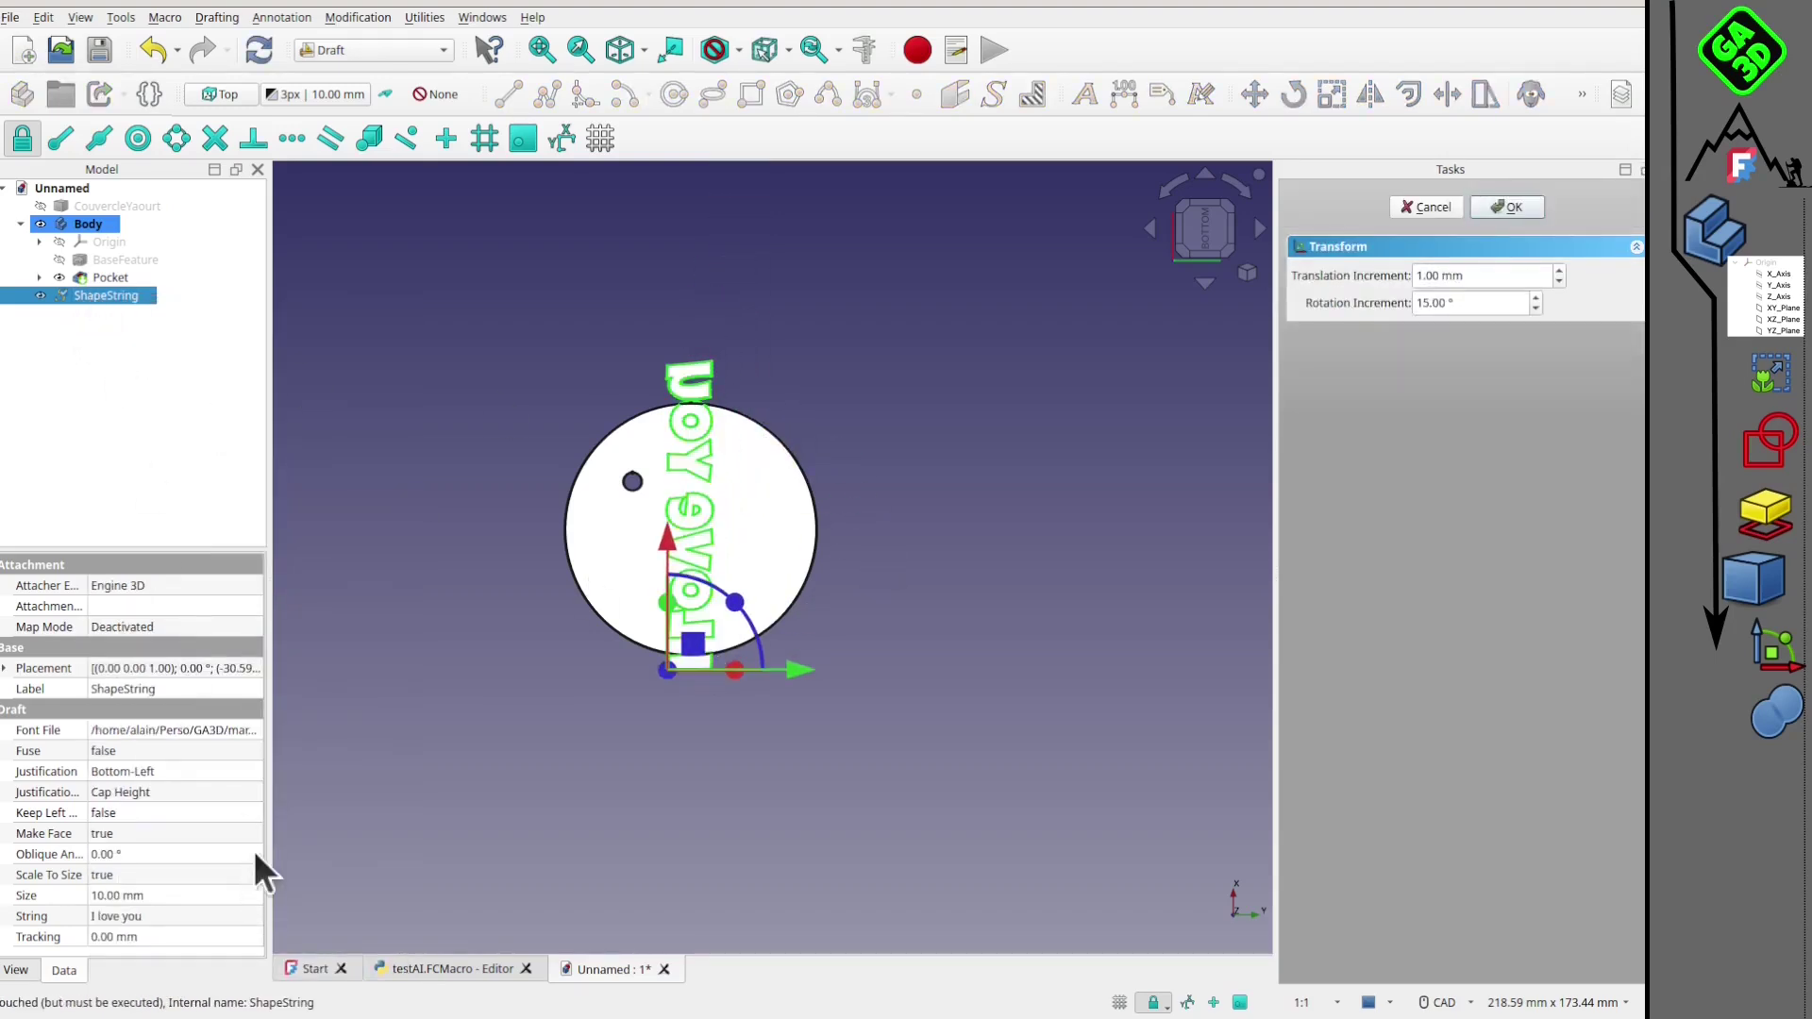
Step: Set the ShapeString's text size to 6 mm and recompute it
{"action": "left_click", "coordinate": [106, 895]}
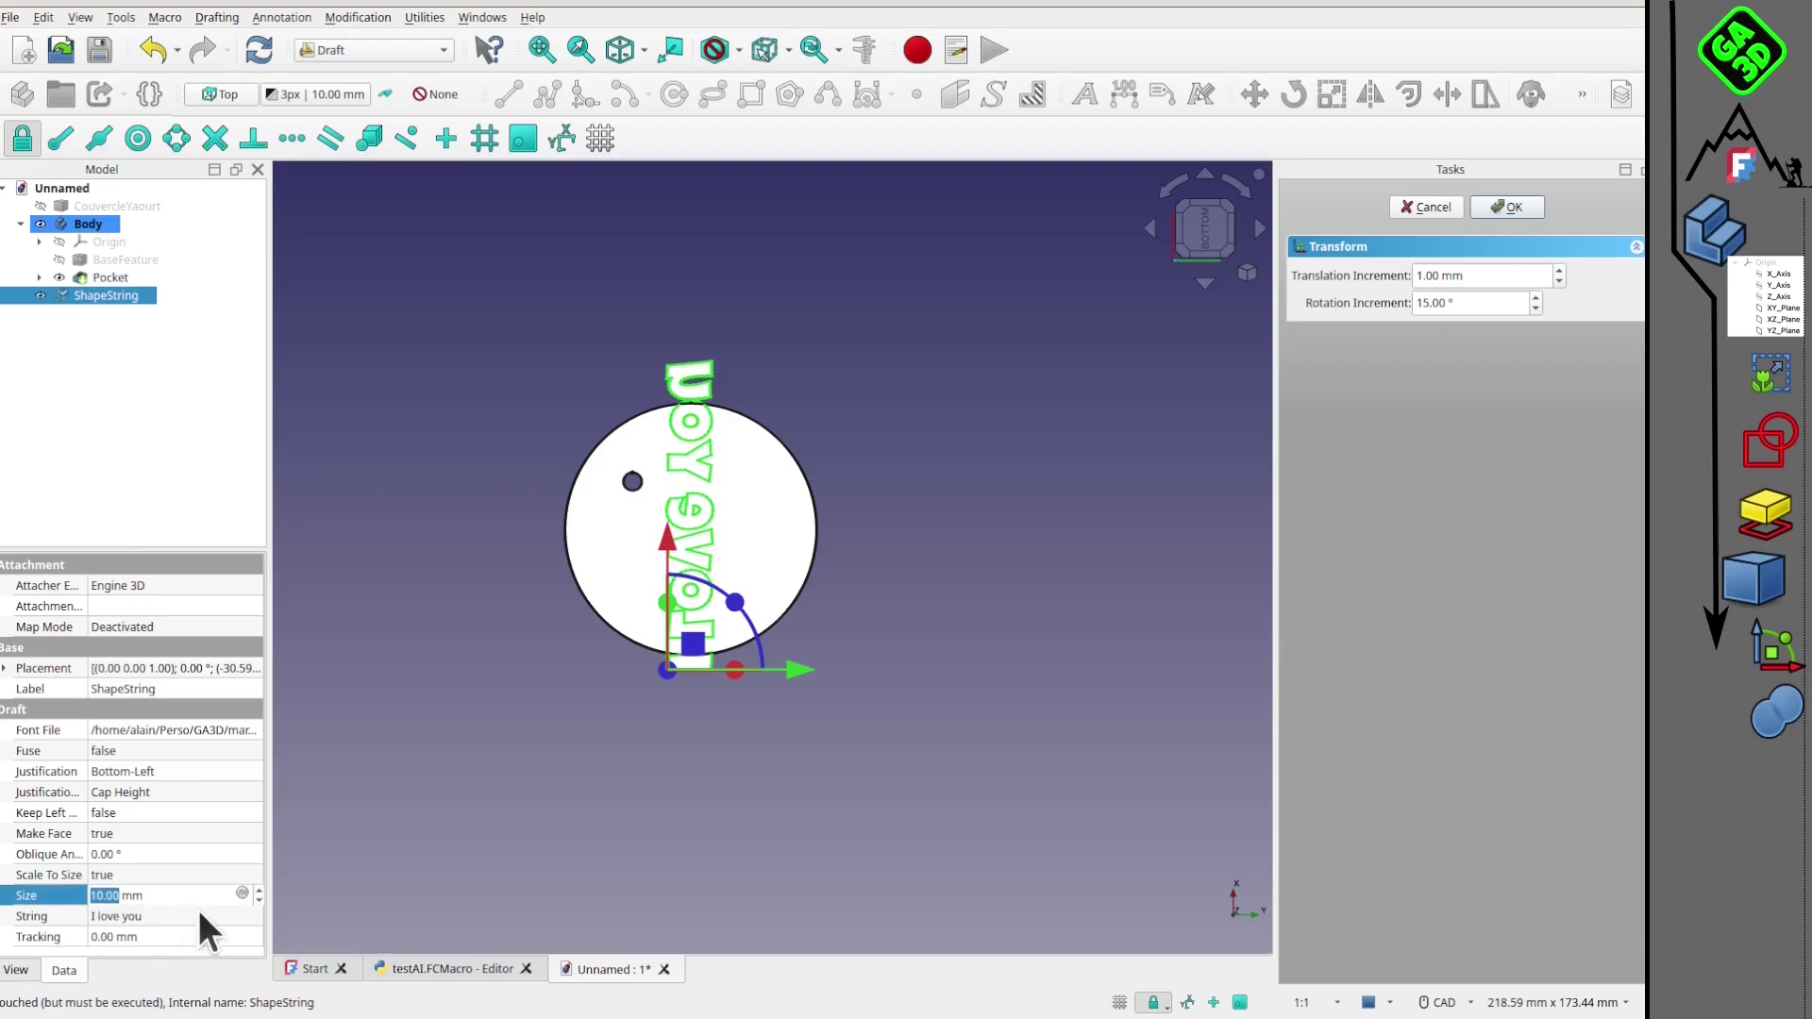
{"action": "left_click", "coordinate": [335, 828]}
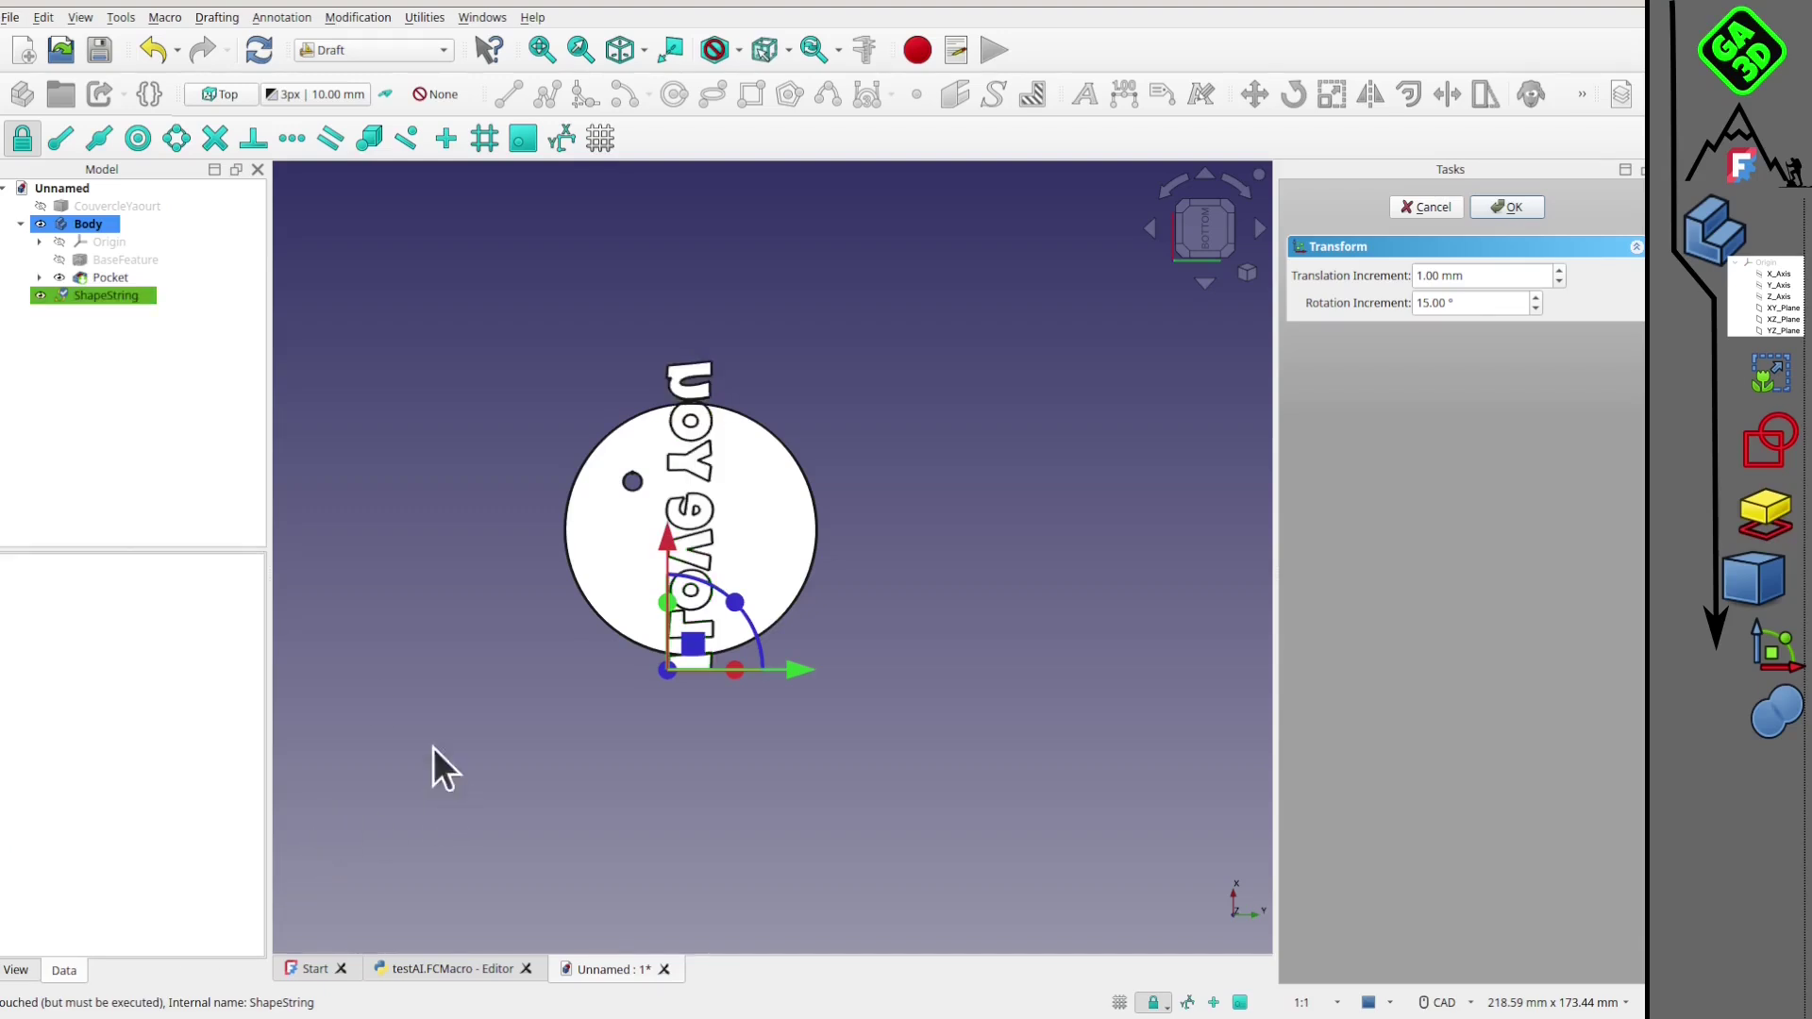
{"action": "left_click", "coordinate": [269, 45]}
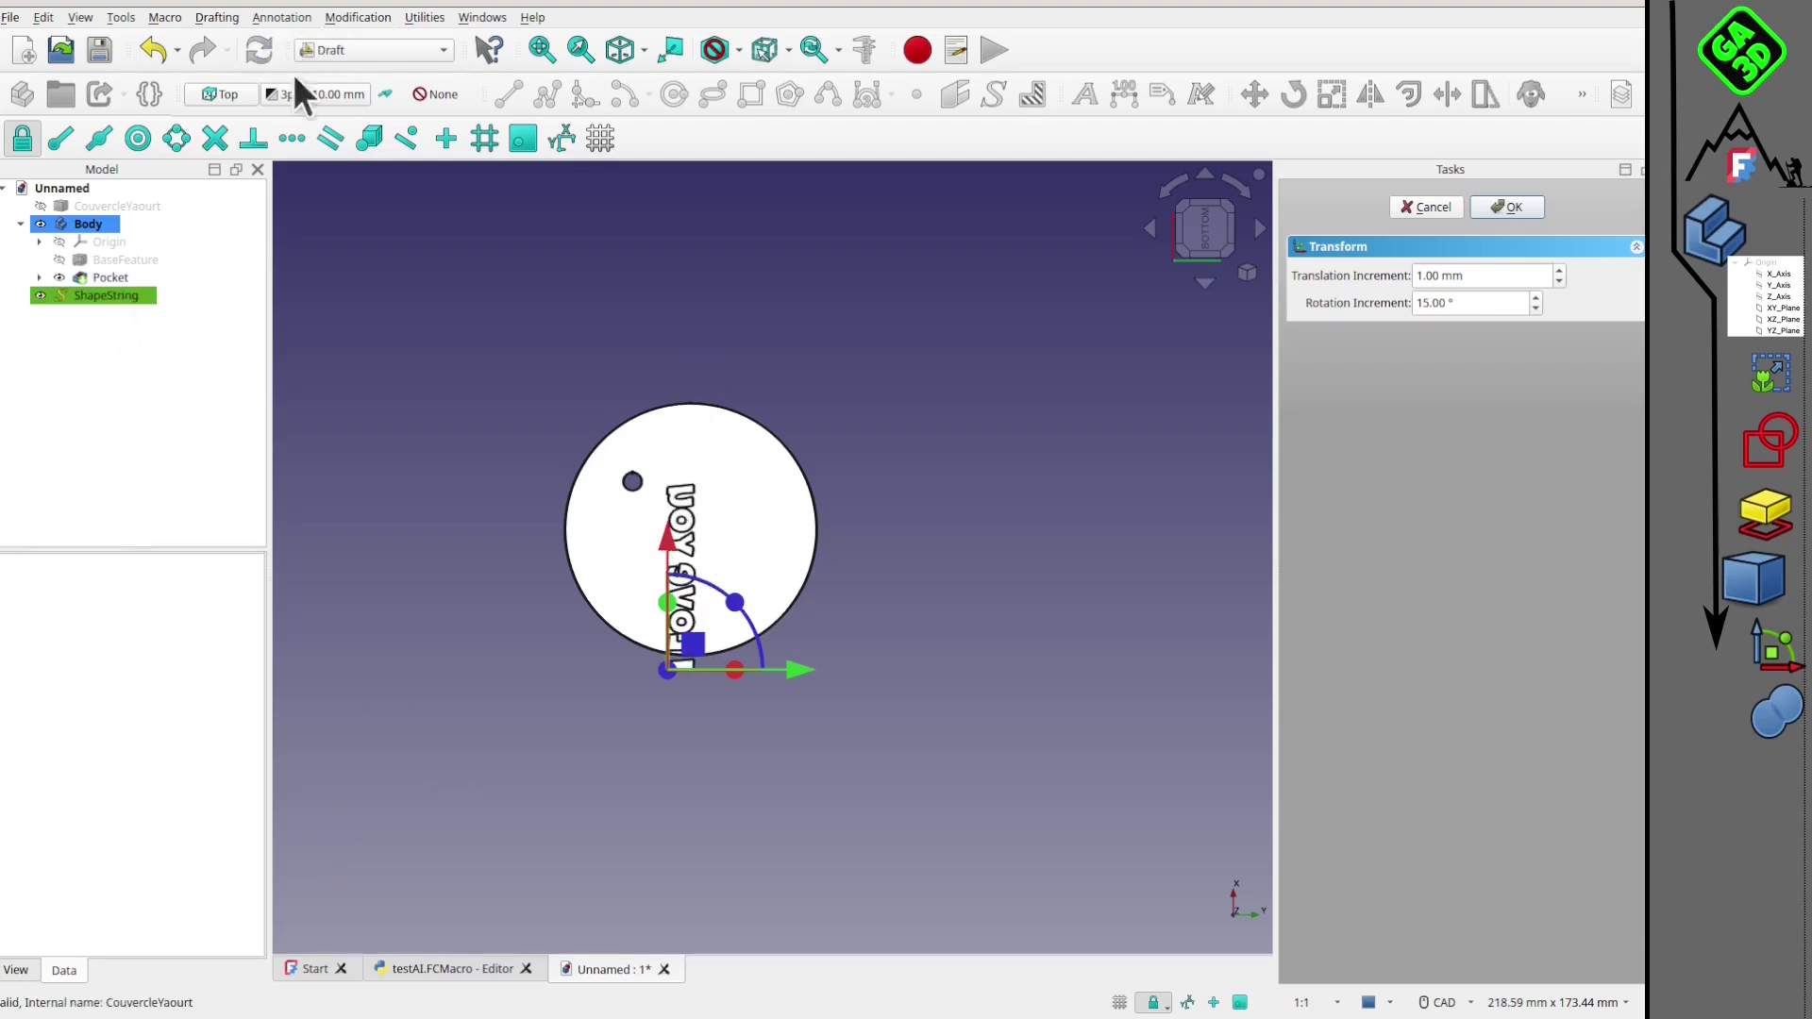
Step: Shift the text 7 mm in X and 5 mm in Y and flip it 180° about its X axis
{"action": "left_click_drag", "start_coordinate": [699, 661], "coordinate": [714, 621]}
{"action": "middle_click_drag", "start_coordinate": [816, 775], "coordinate": [991, 451]}
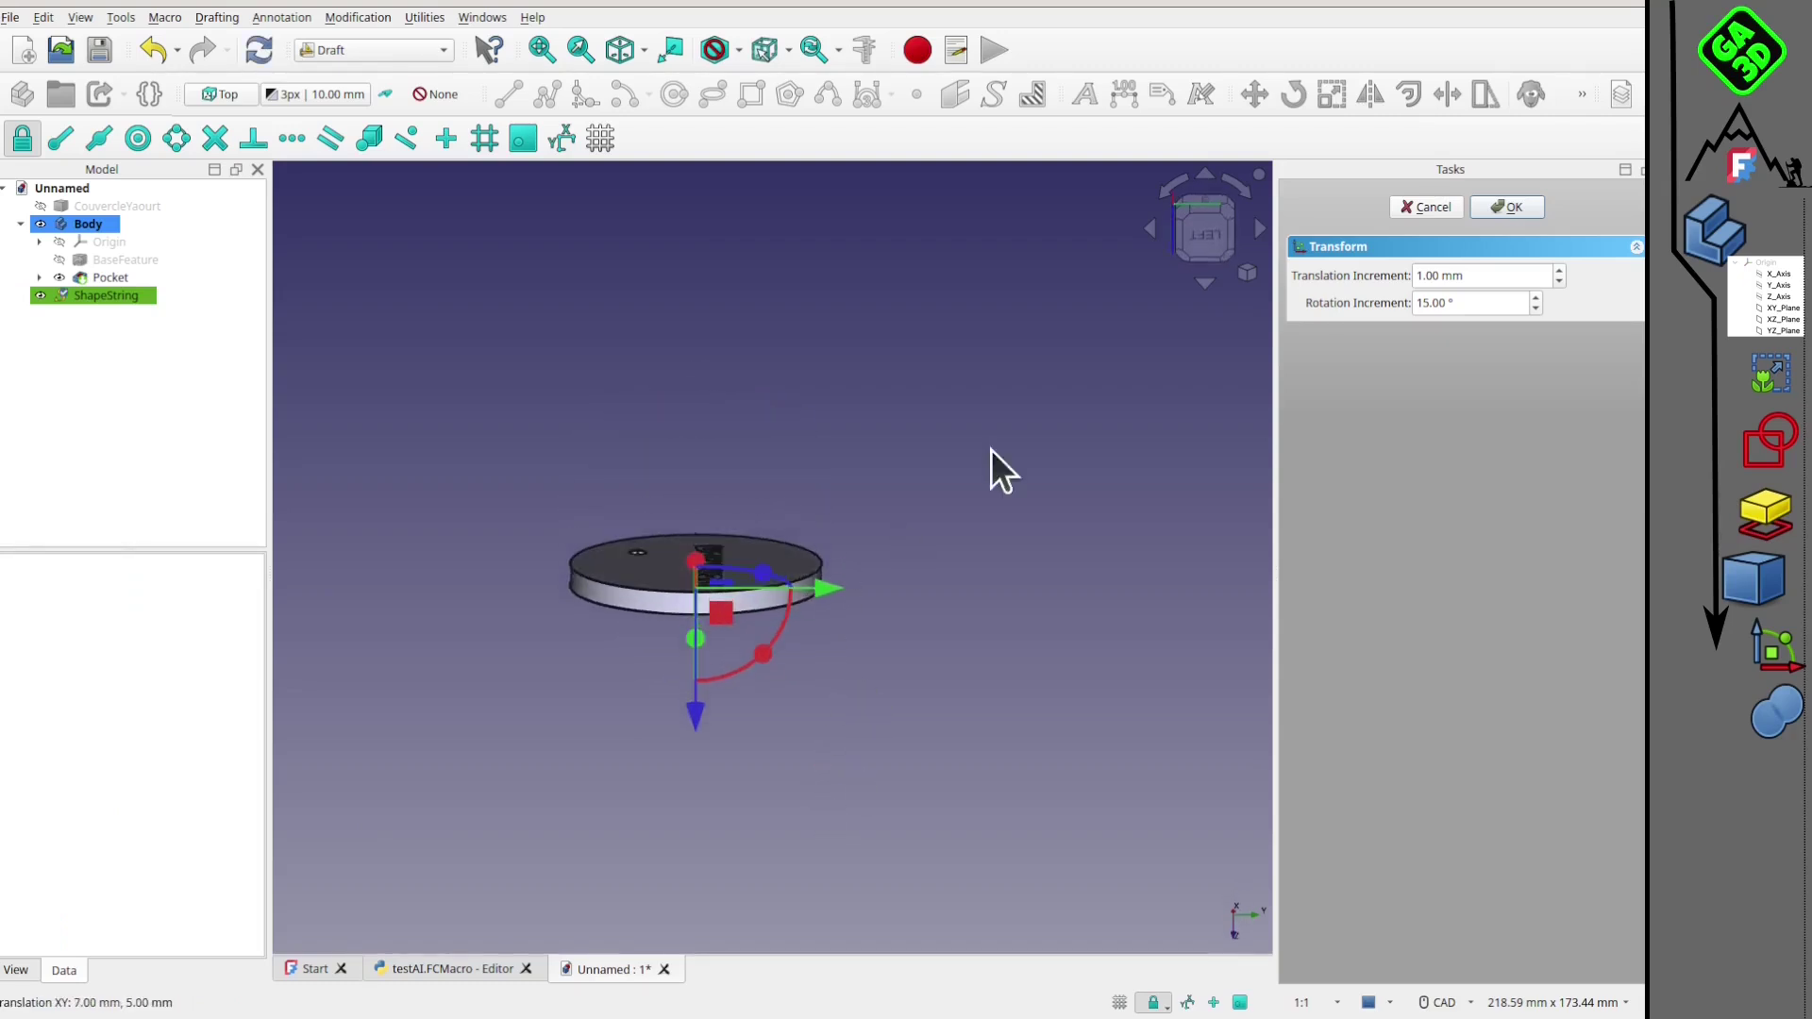
{"action": "left_click", "coordinate": [1211, 230]}
{"action": "left_click_drag", "start_coordinate": [762, 682], "coordinate": [557, 489]}
{"action": "middle_click_drag", "start_coordinate": [1001, 666], "coordinate": [841, 732]}
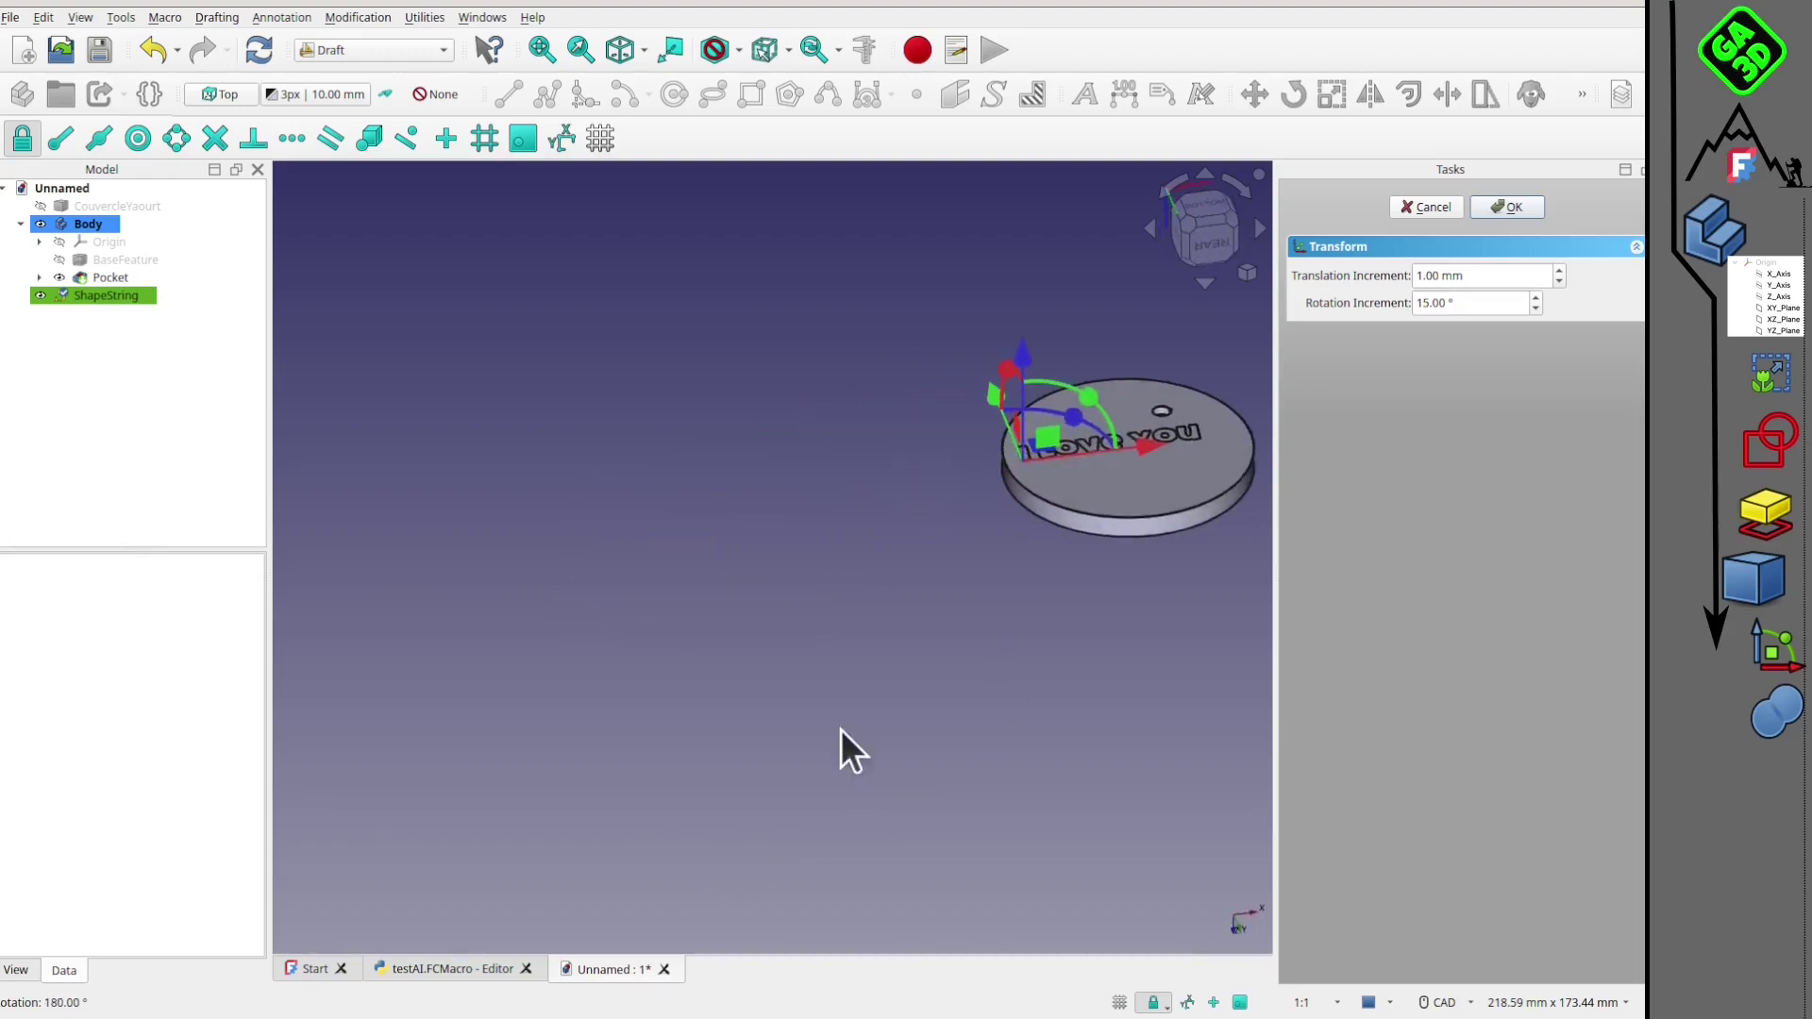
Step: Move the text 4 mm in X and -3 mm in Y to centre it on the lid's flat face, and accept the transform
{"action": "middle_click_drag", "start_coordinate": [999, 475], "coordinate": [724, 764]}
{"action": "left_click", "coordinate": [1198, 235]}
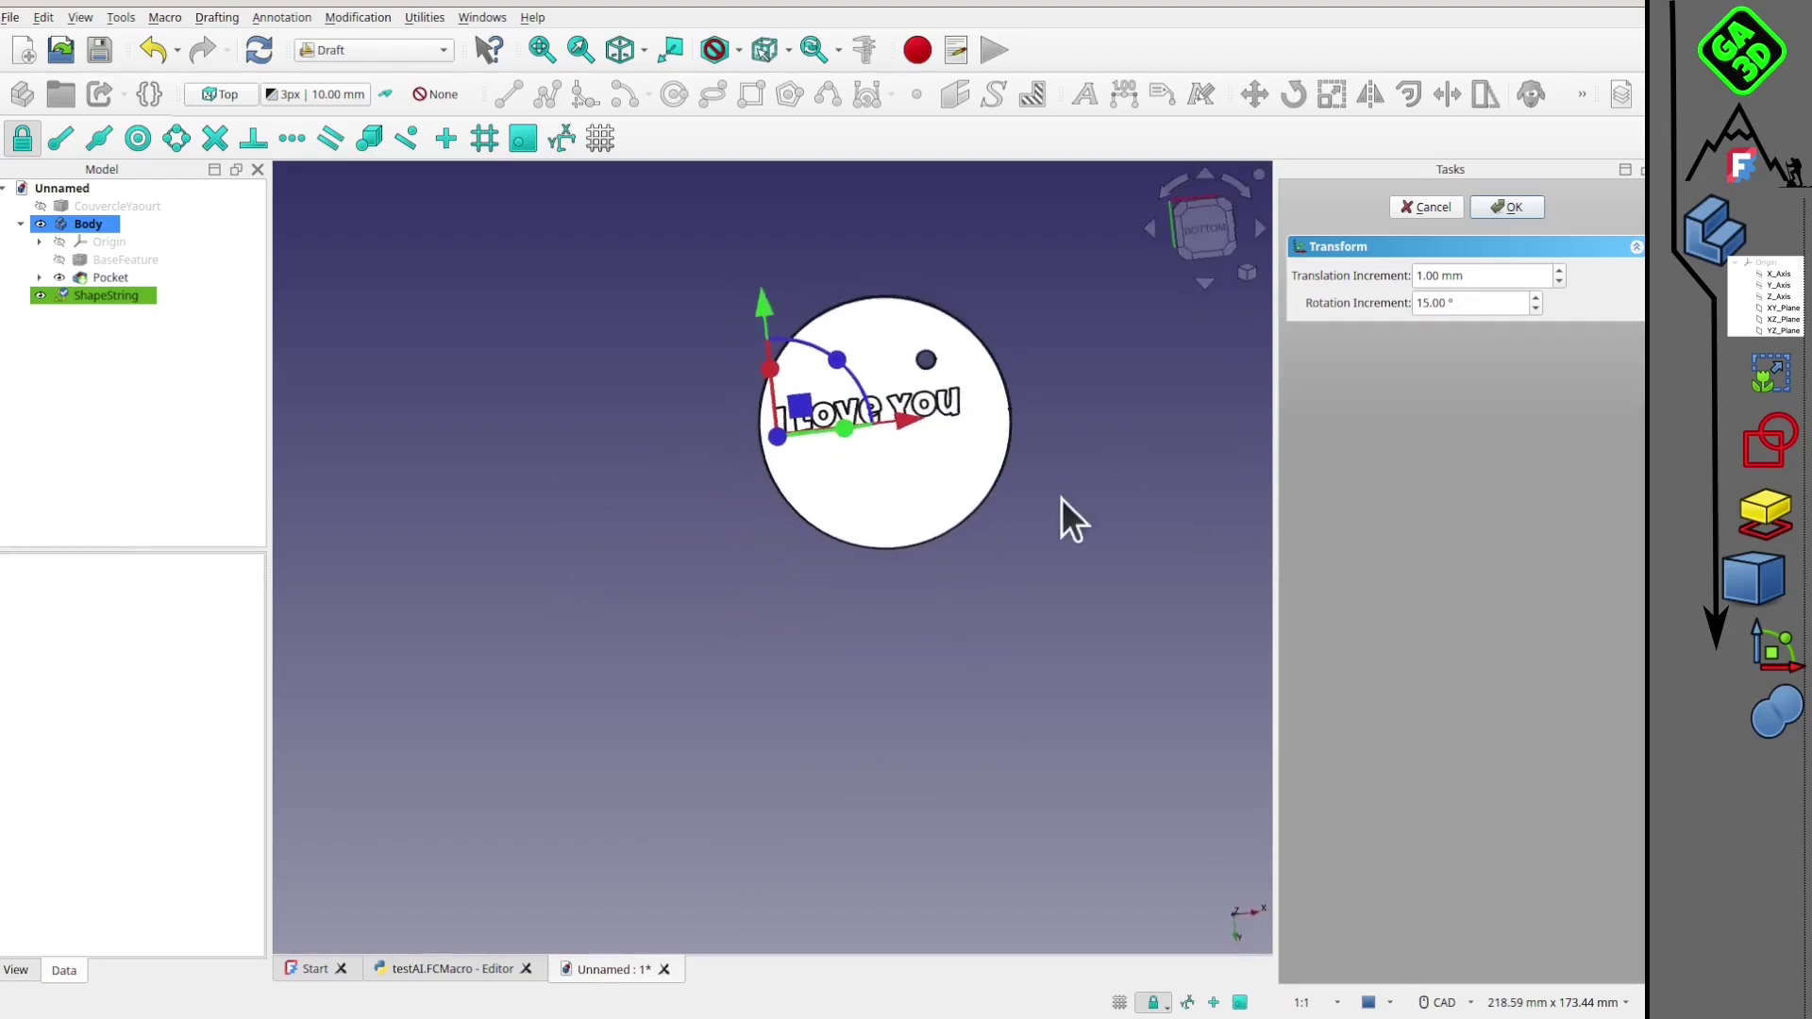
{"action": "middle_click_drag", "start_coordinate": [906, 505], "coordinate": [704, 559]}
{"action": "scroll", "coordinate": [693, 489], "scroll_direction": "up", "scroll_amount": 3}
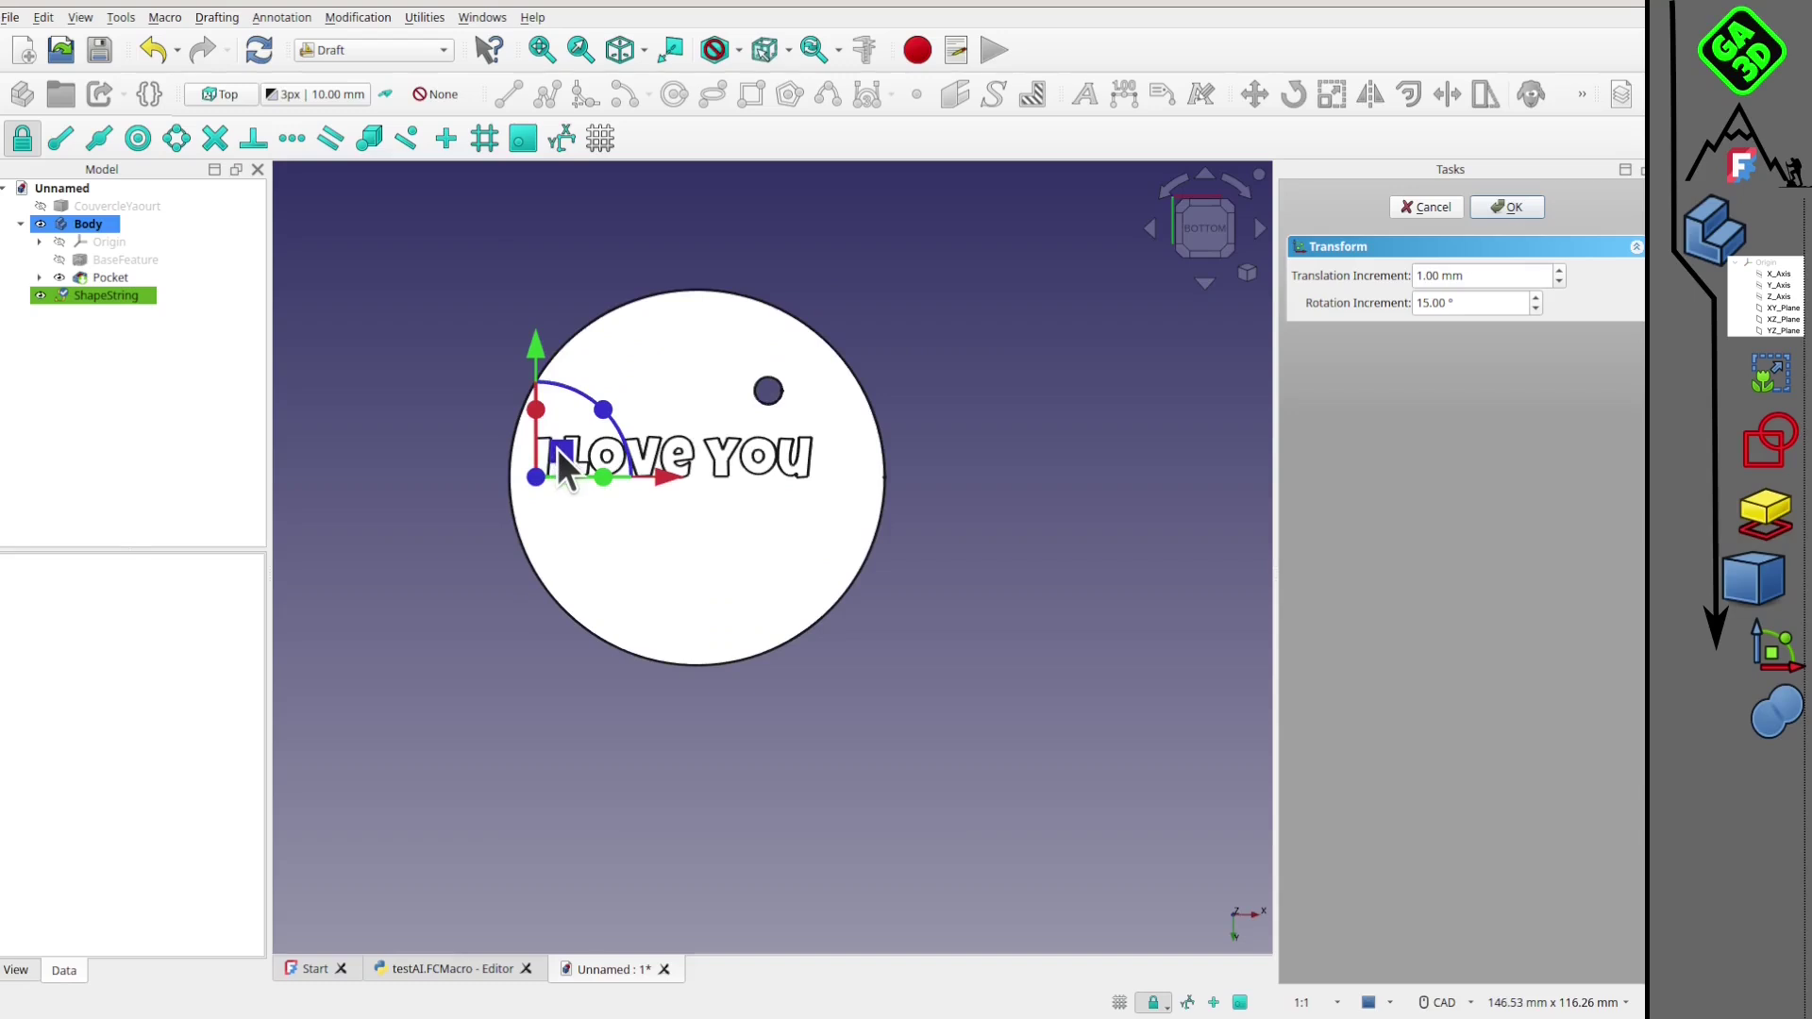
{"action": "left_click_drag", "start_coordinate": [557, 450], "coordinate": [585, 472]}
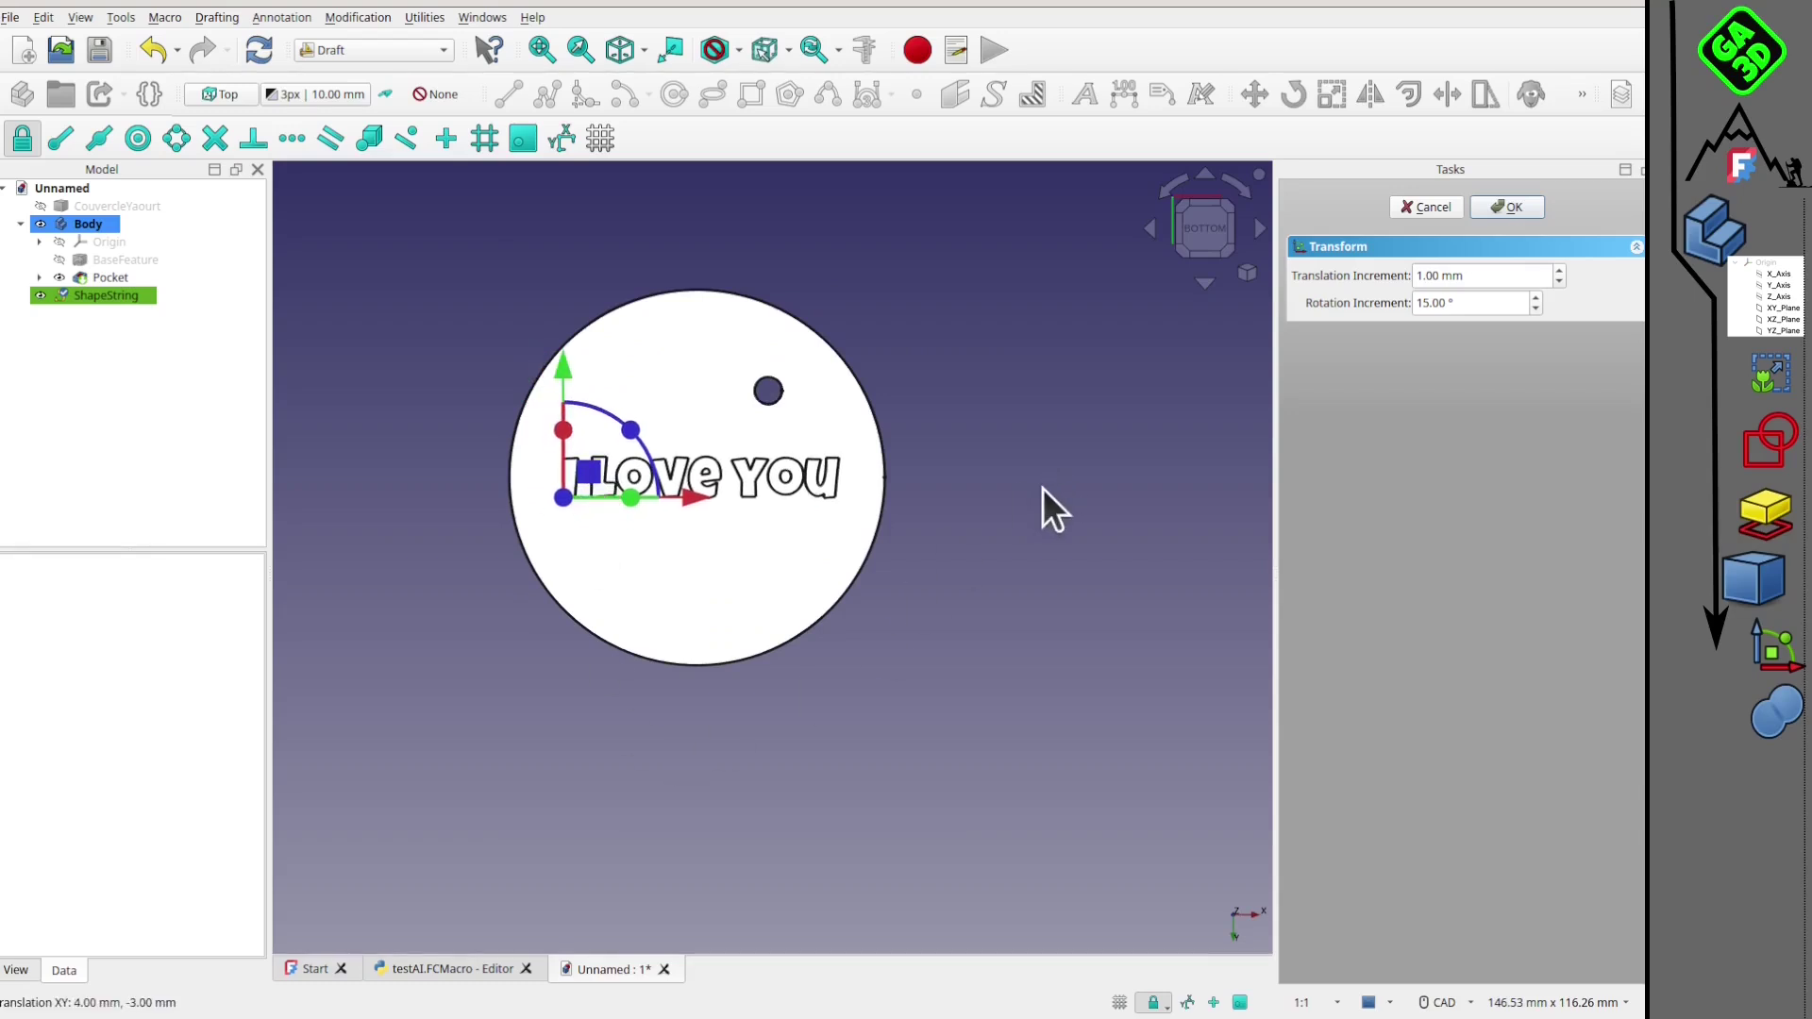
{"action": "left_click", "coordinate": [1509, 213]}
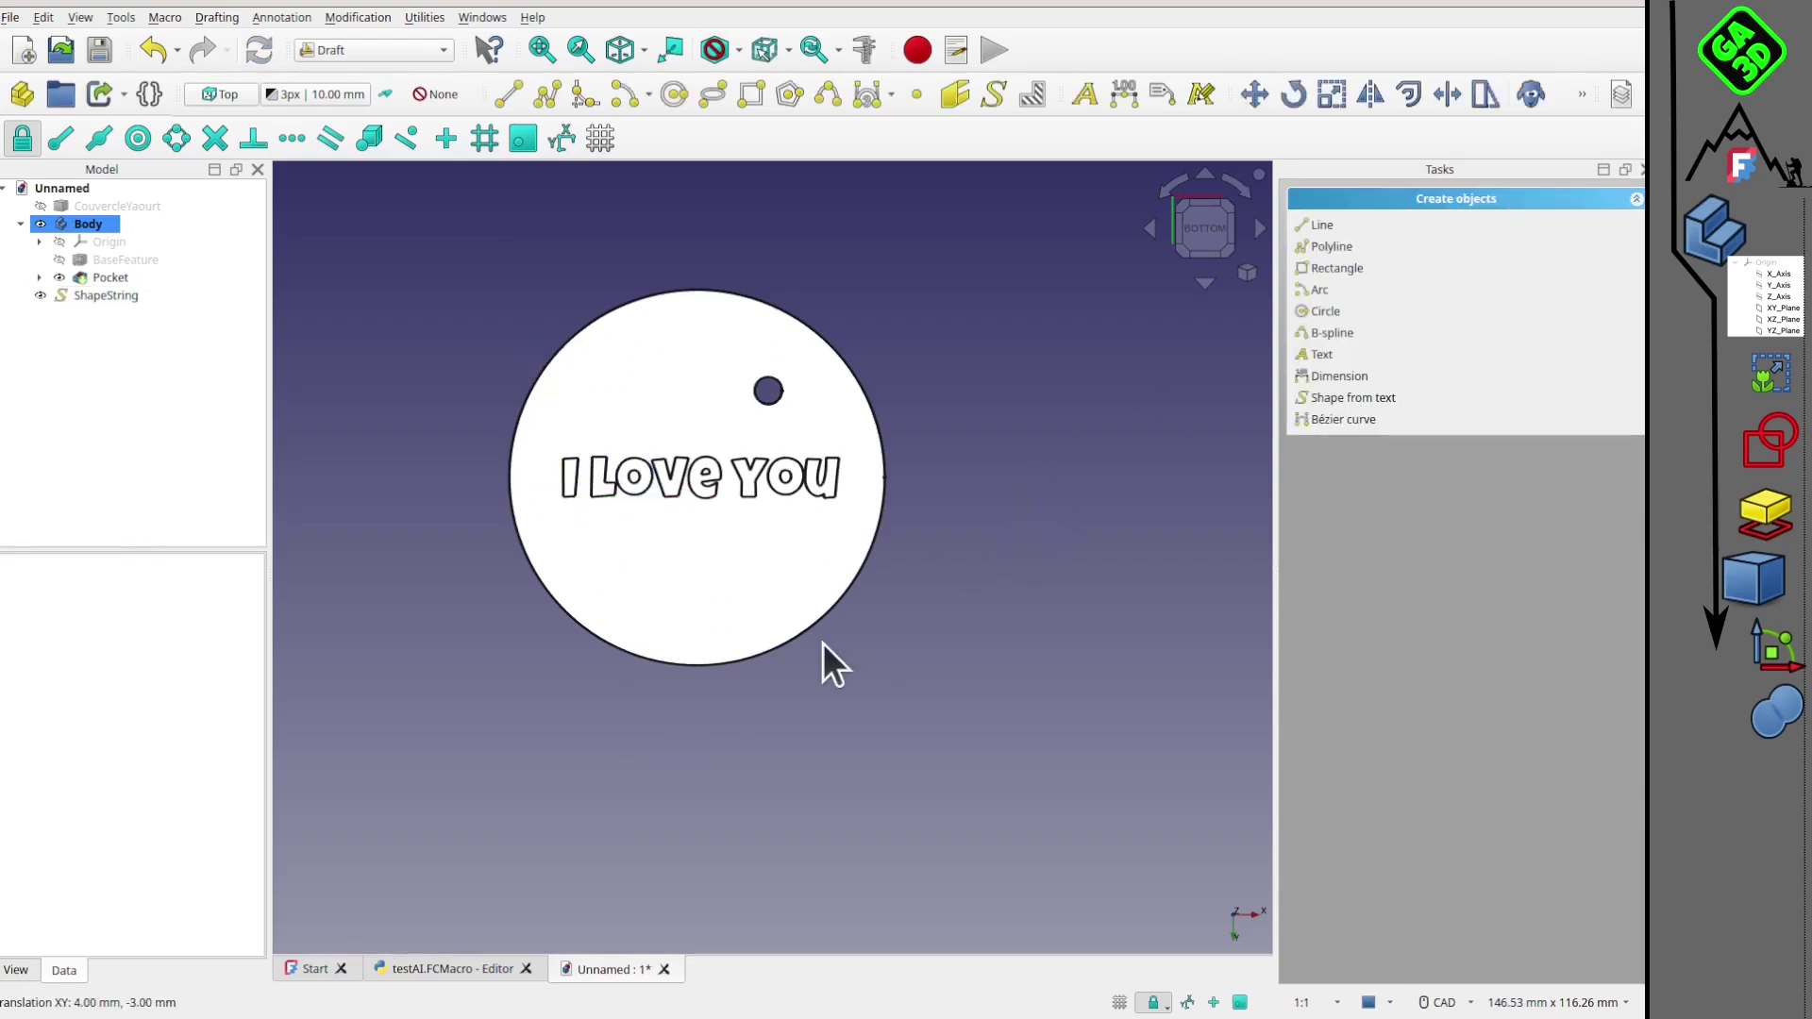
Step: In the Part workbench, extrude the "I love you" ShapeString 1 mm along its normal
{"action": "key", "text": "0"}
{"action": "left_click", "coordinate": [419, 53]}
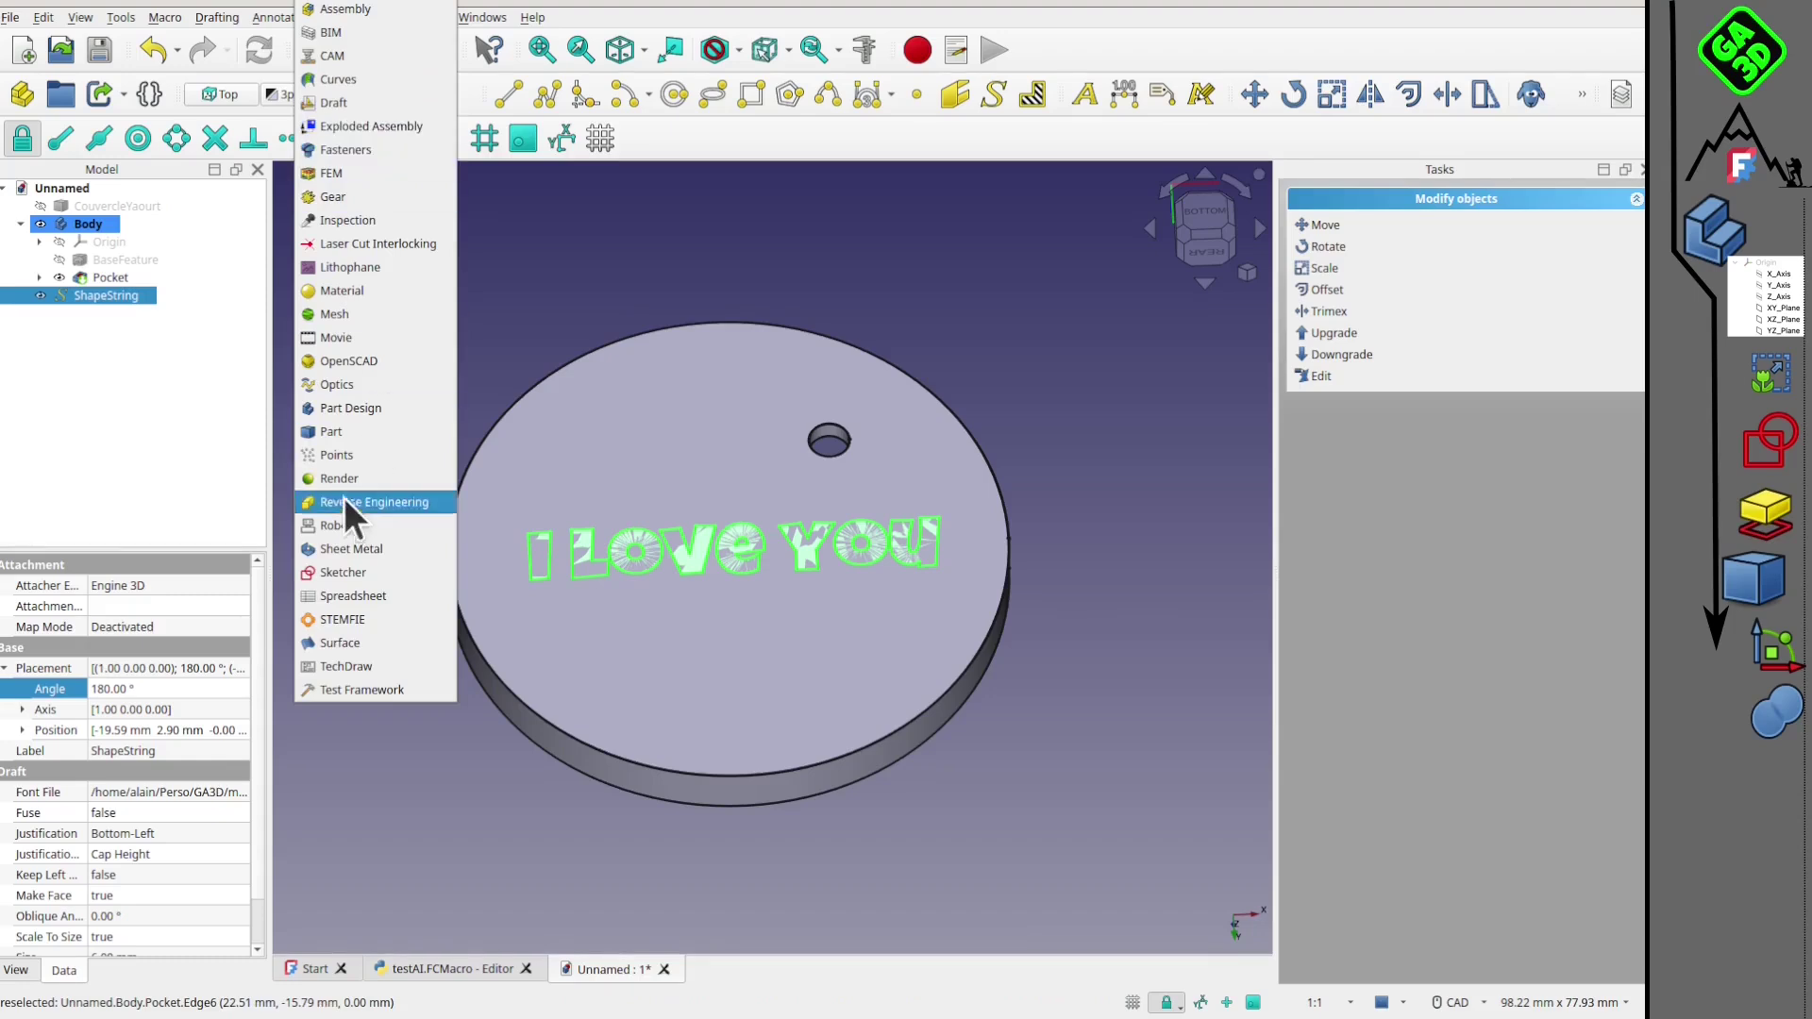
{"action": "left_click", "coordinate": [335, 431]}
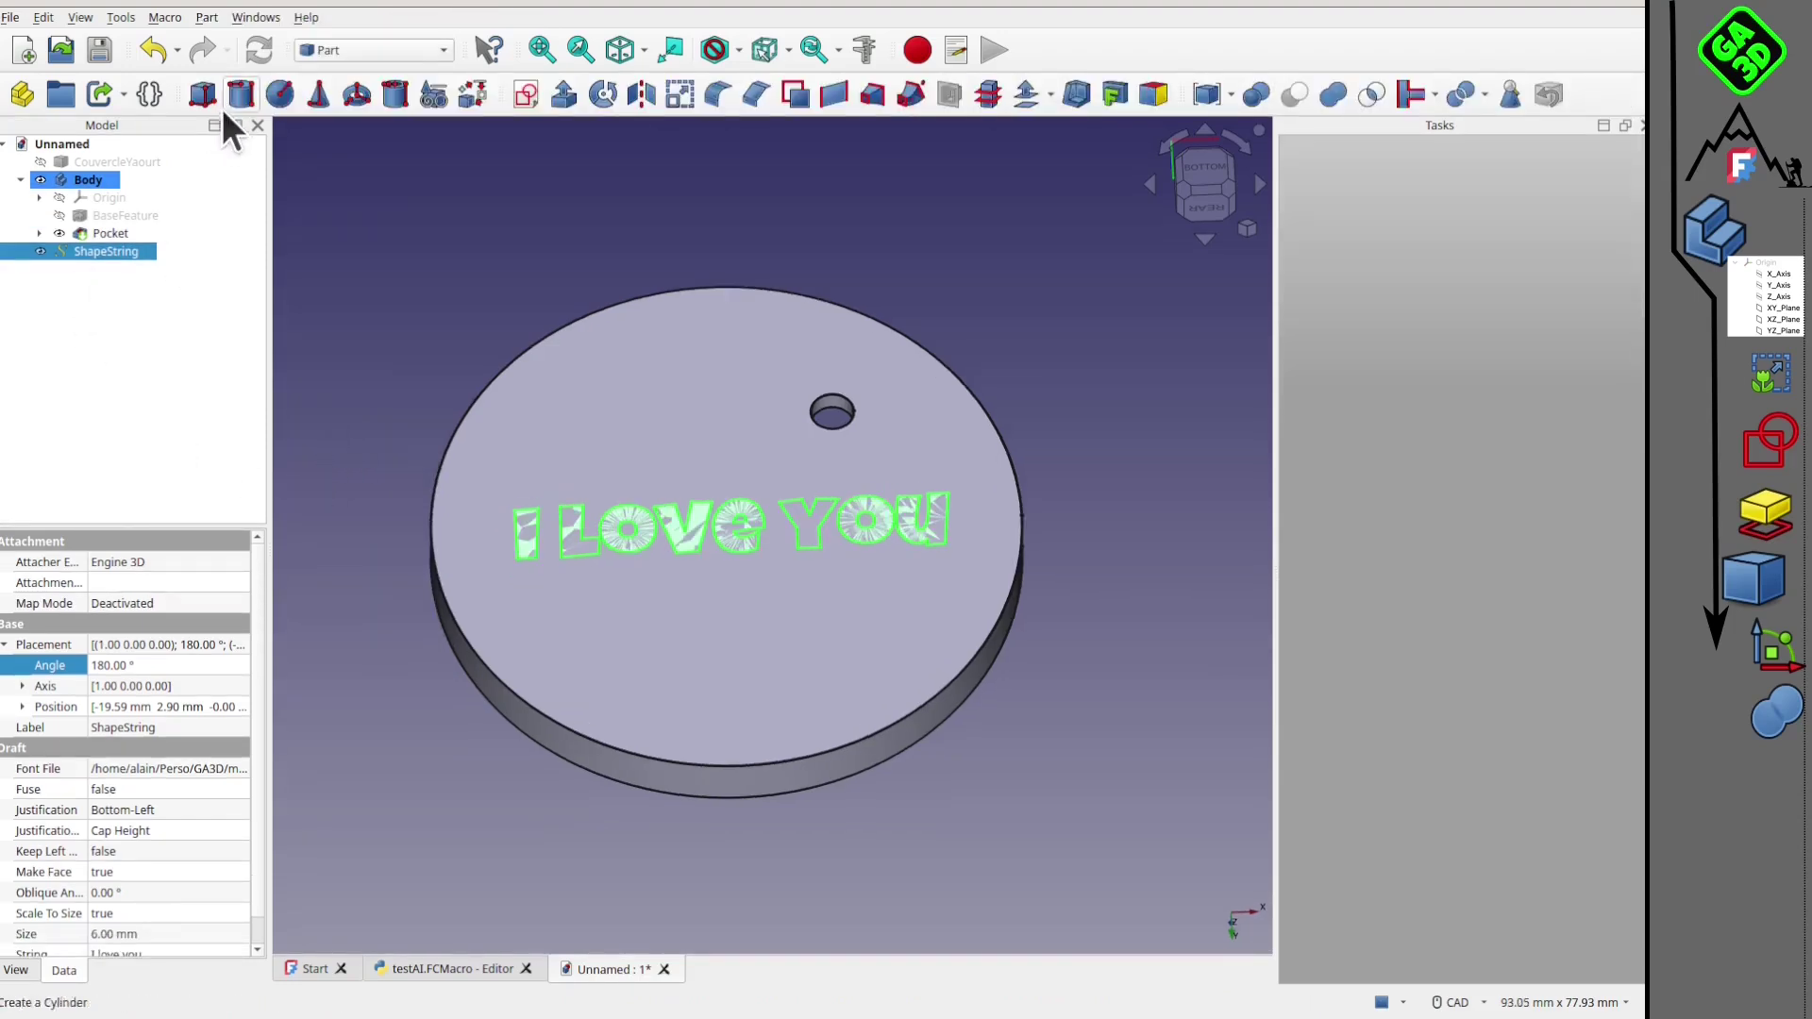
{"action": "left_click", "coordinate": [567, 97]}
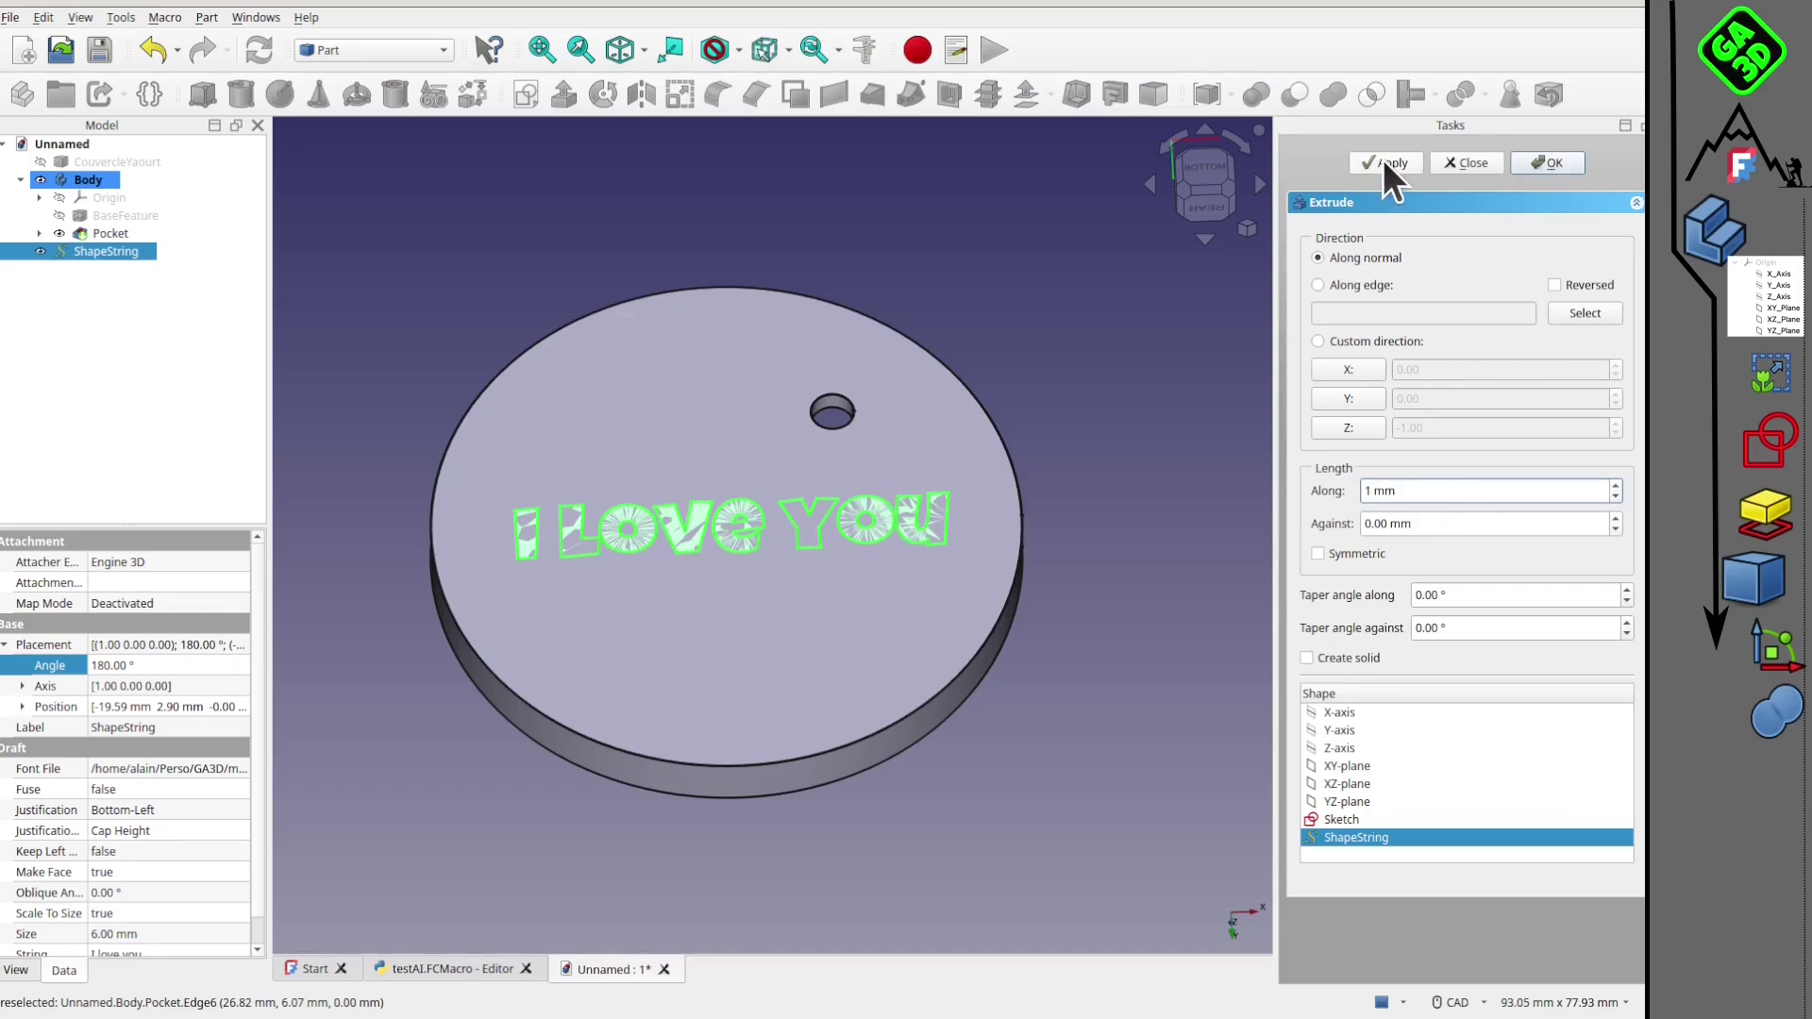
{"action": "left_click", "coordinate": [1550, 160]}
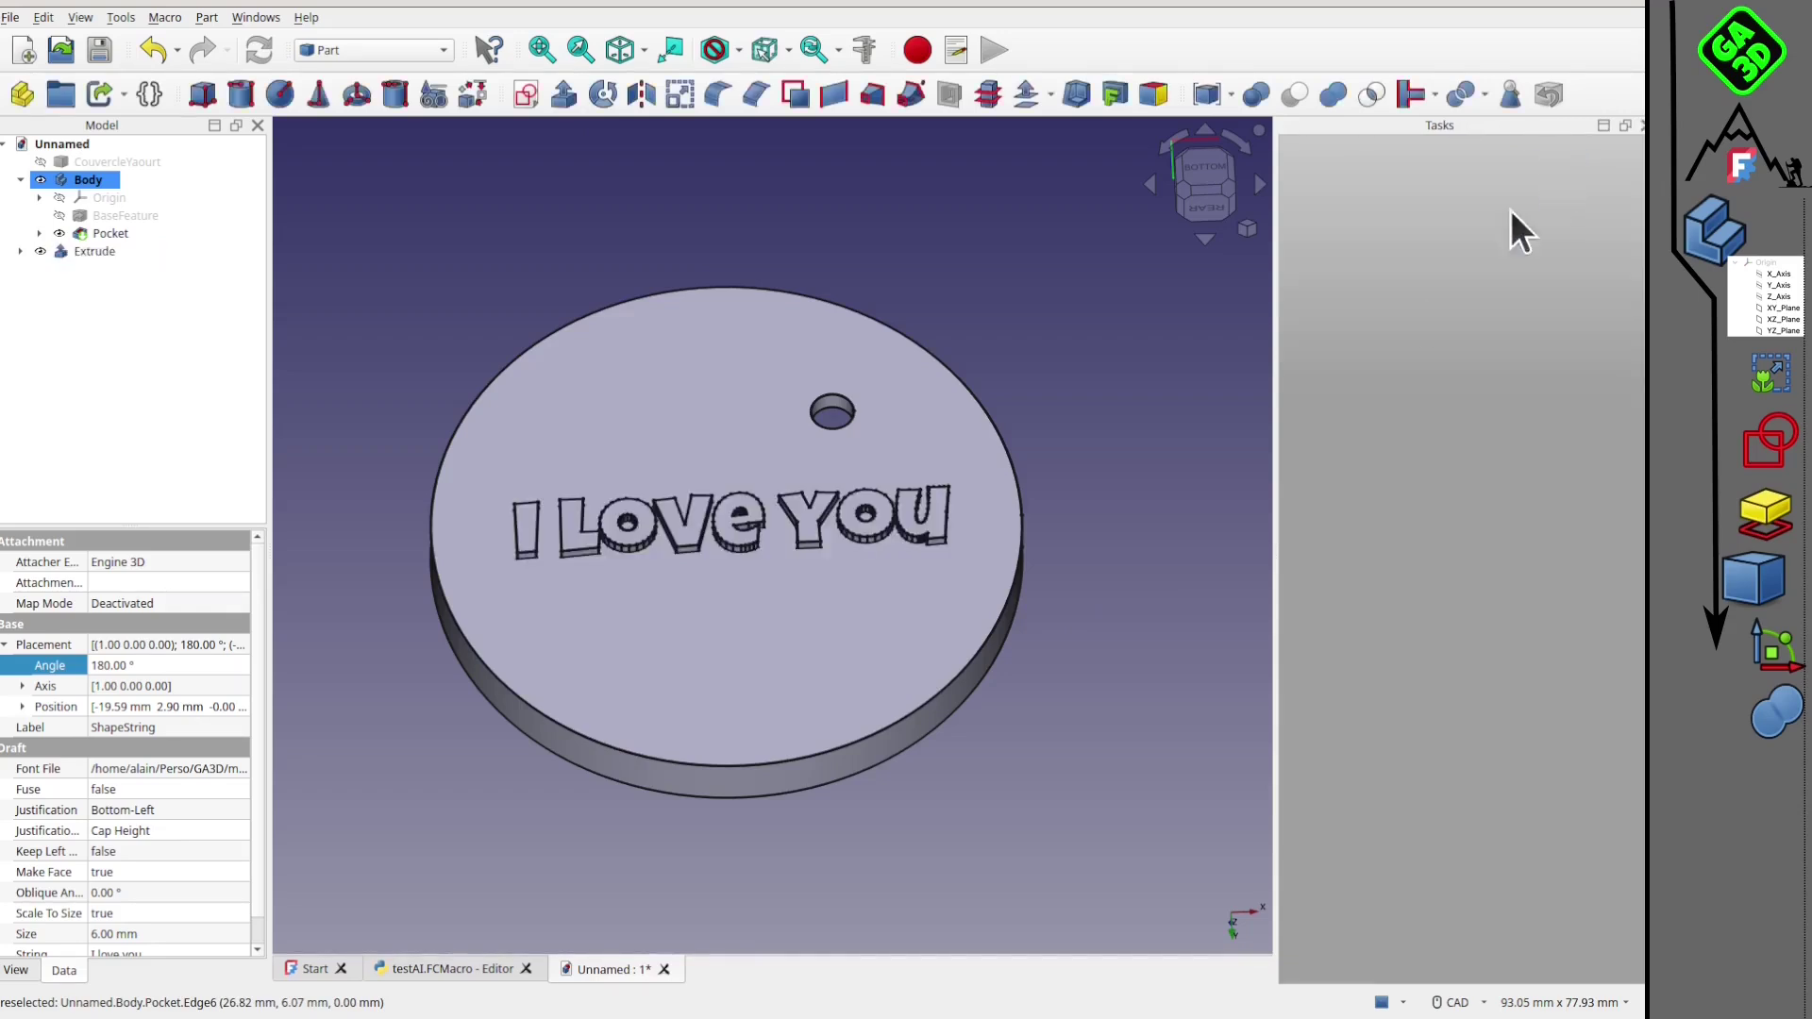
Step: Fuse the extruded text with the lid body and inspect the raised lettering on the flat face
{"action": "middle_click_drag", "start_coordinate": [855, 592], "coordinate": [868, 535]}
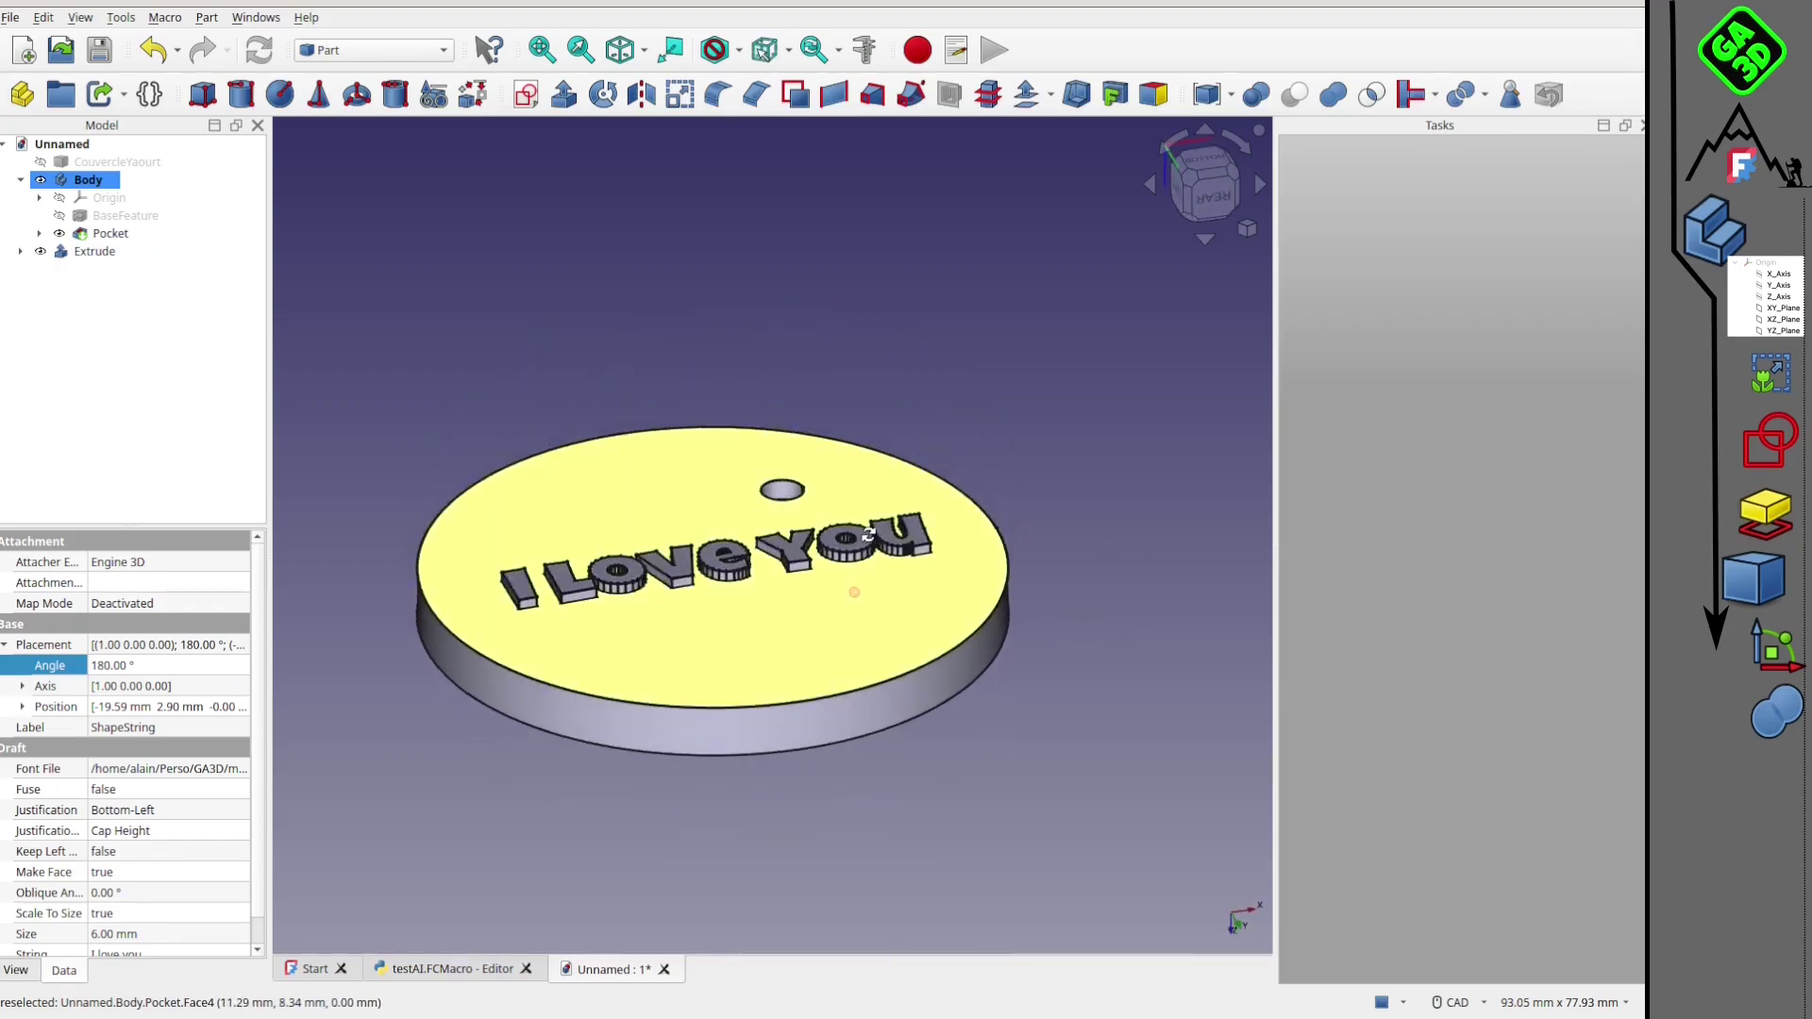
{"action": "left_click", "coordinate": [1207, 195]}
{"action": "middle_click_drag", "start_coordinate": [696, 525], "coordinate": [804, 676]}
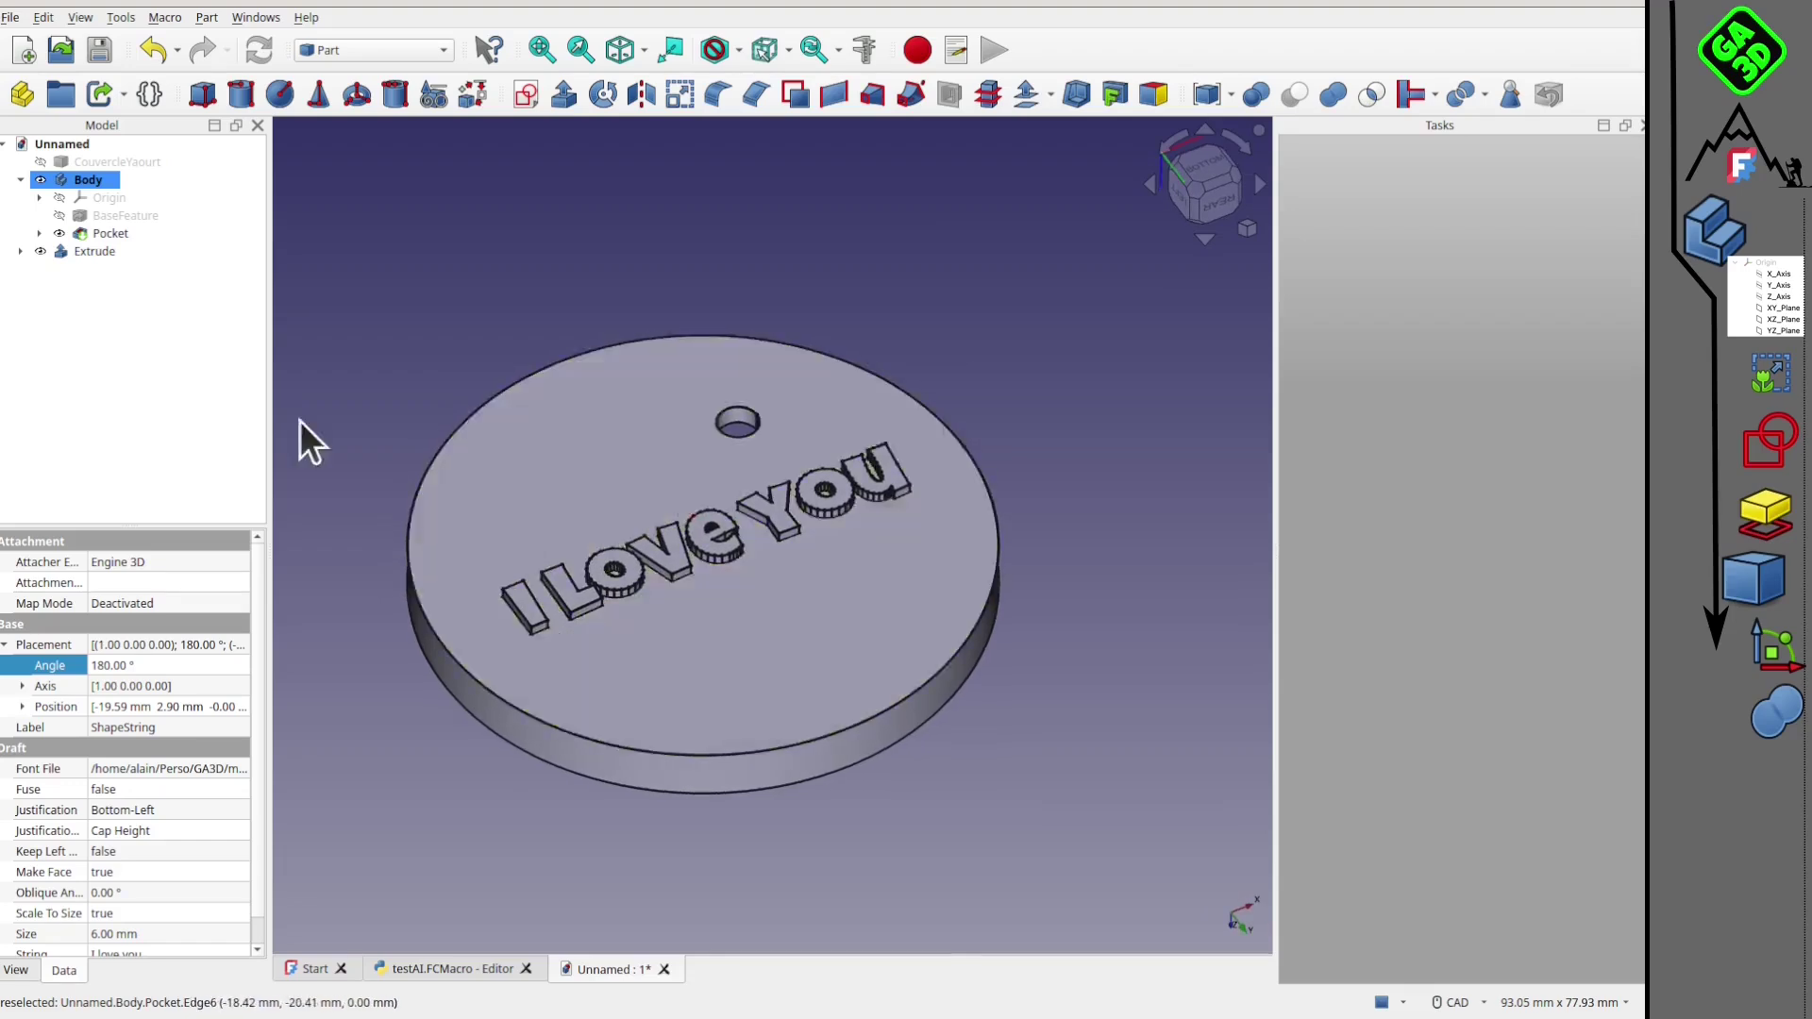
{"action": "left_click", "coordinate": [91, 251]}
{"action": "left_click", "coordinate": [113, 178], "text": "ctrl"}
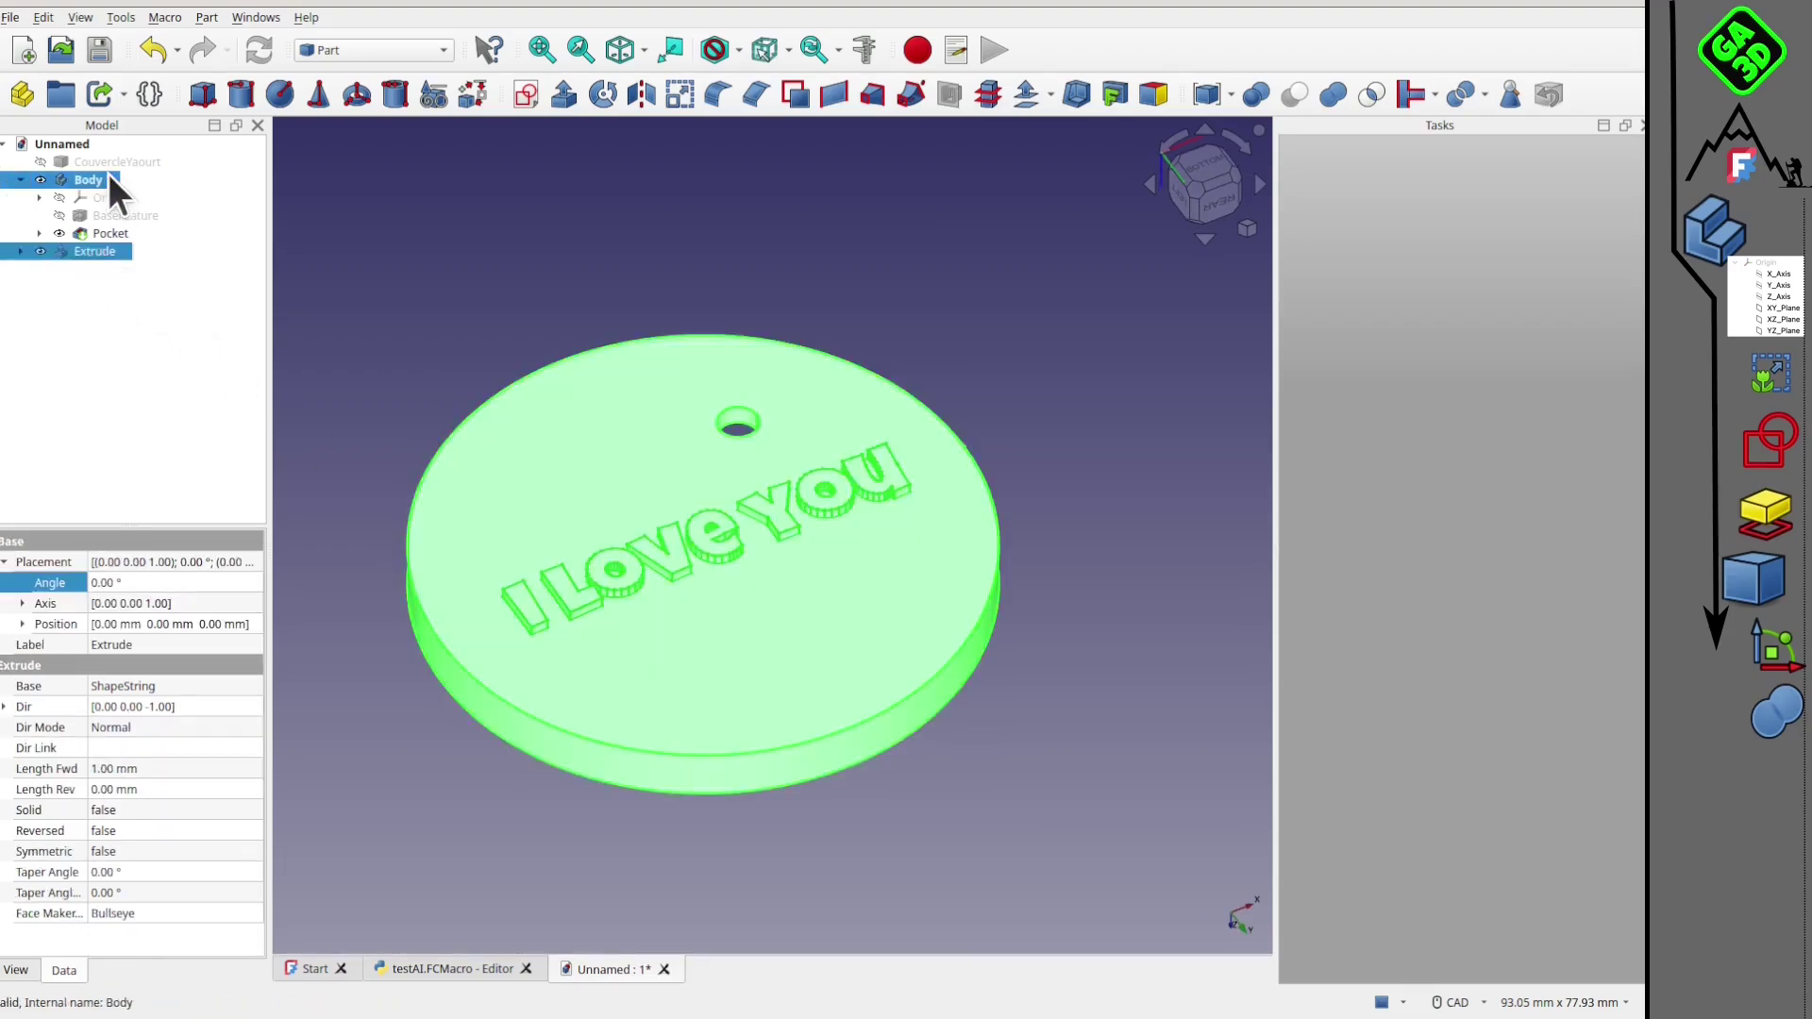
{"action": "left_click", "coordinate": [1329, 94]}
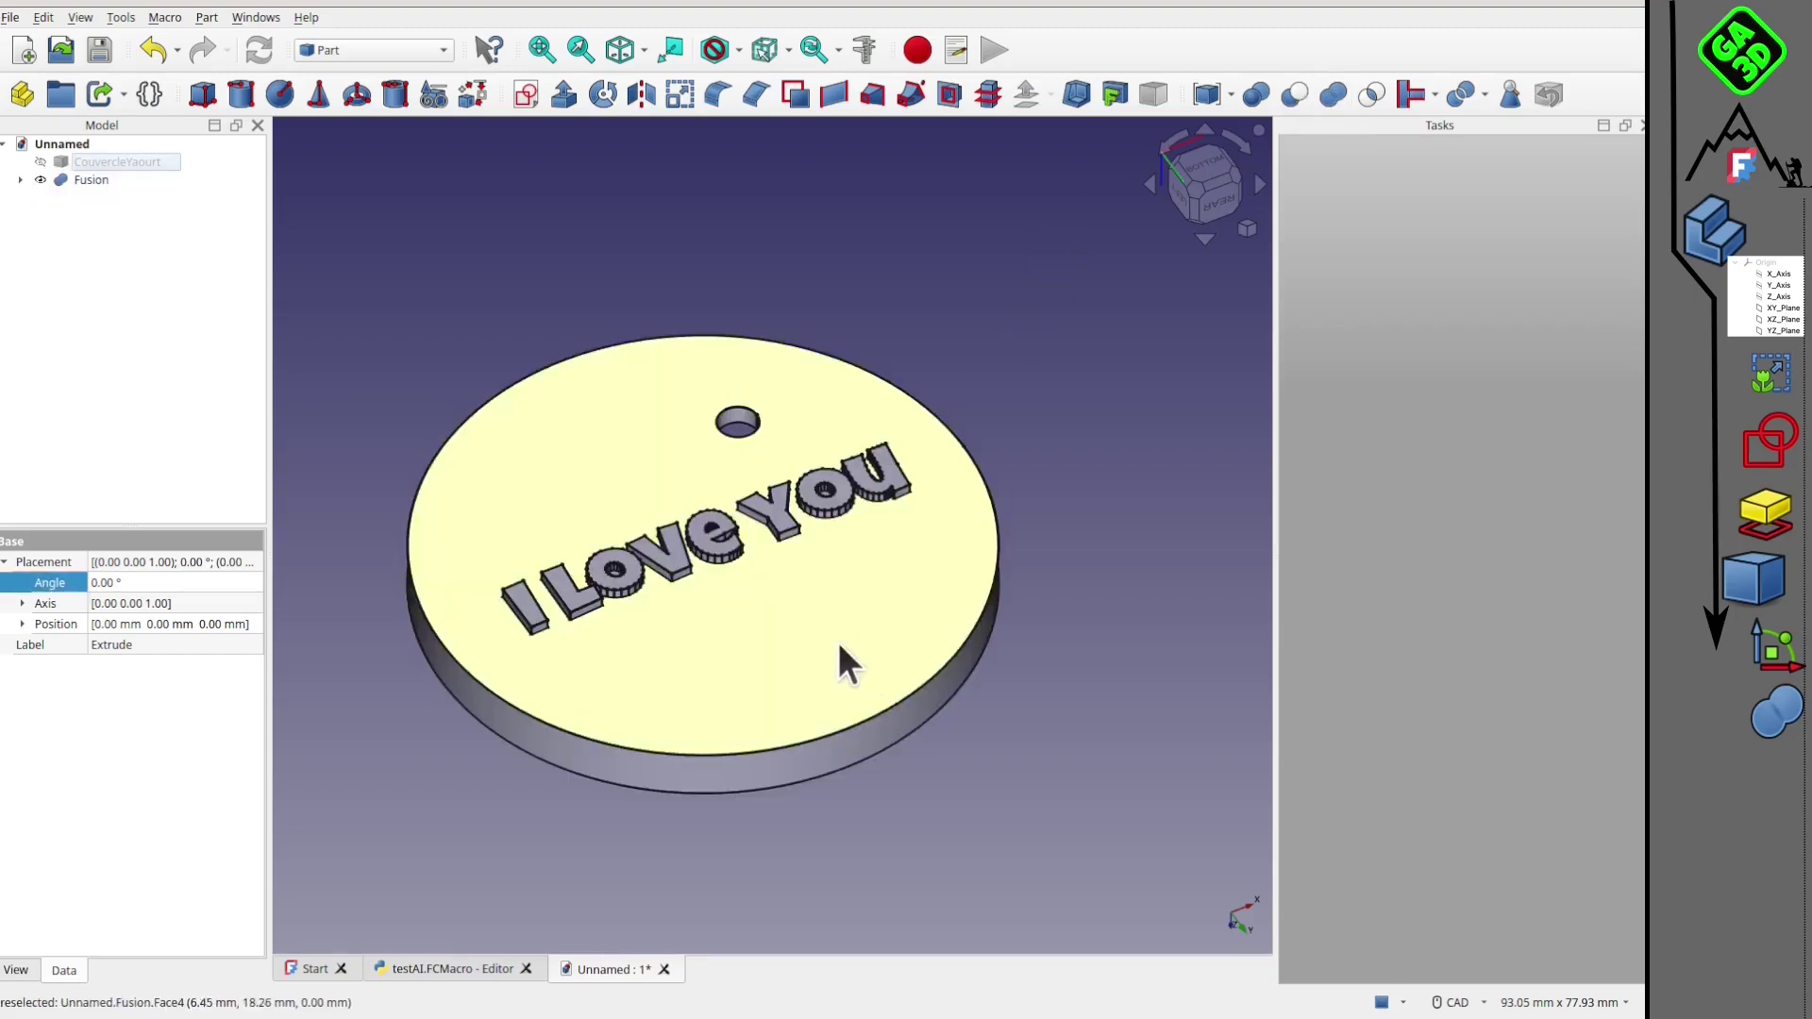
{"action": "scroll", "coordinate": [722, 684], "scroll_direction": "up", "scroll_amount": 2}
{"action": "middle_click_drag", "start_coordinate": [717, 678], "coordinate": [746, 763]}
{"action": "scroll", "coordinate": [903, 523], "scroll_direction": "up", "scroll_amount": 1}
{"action": "scroll", "coordinate": [901, 530], "scroll_direction": "down", "scroll_amount": 2}
{"action": "middle_click_drag", "start_coordinate": [899, 534], "coordinate": [725, 503]}
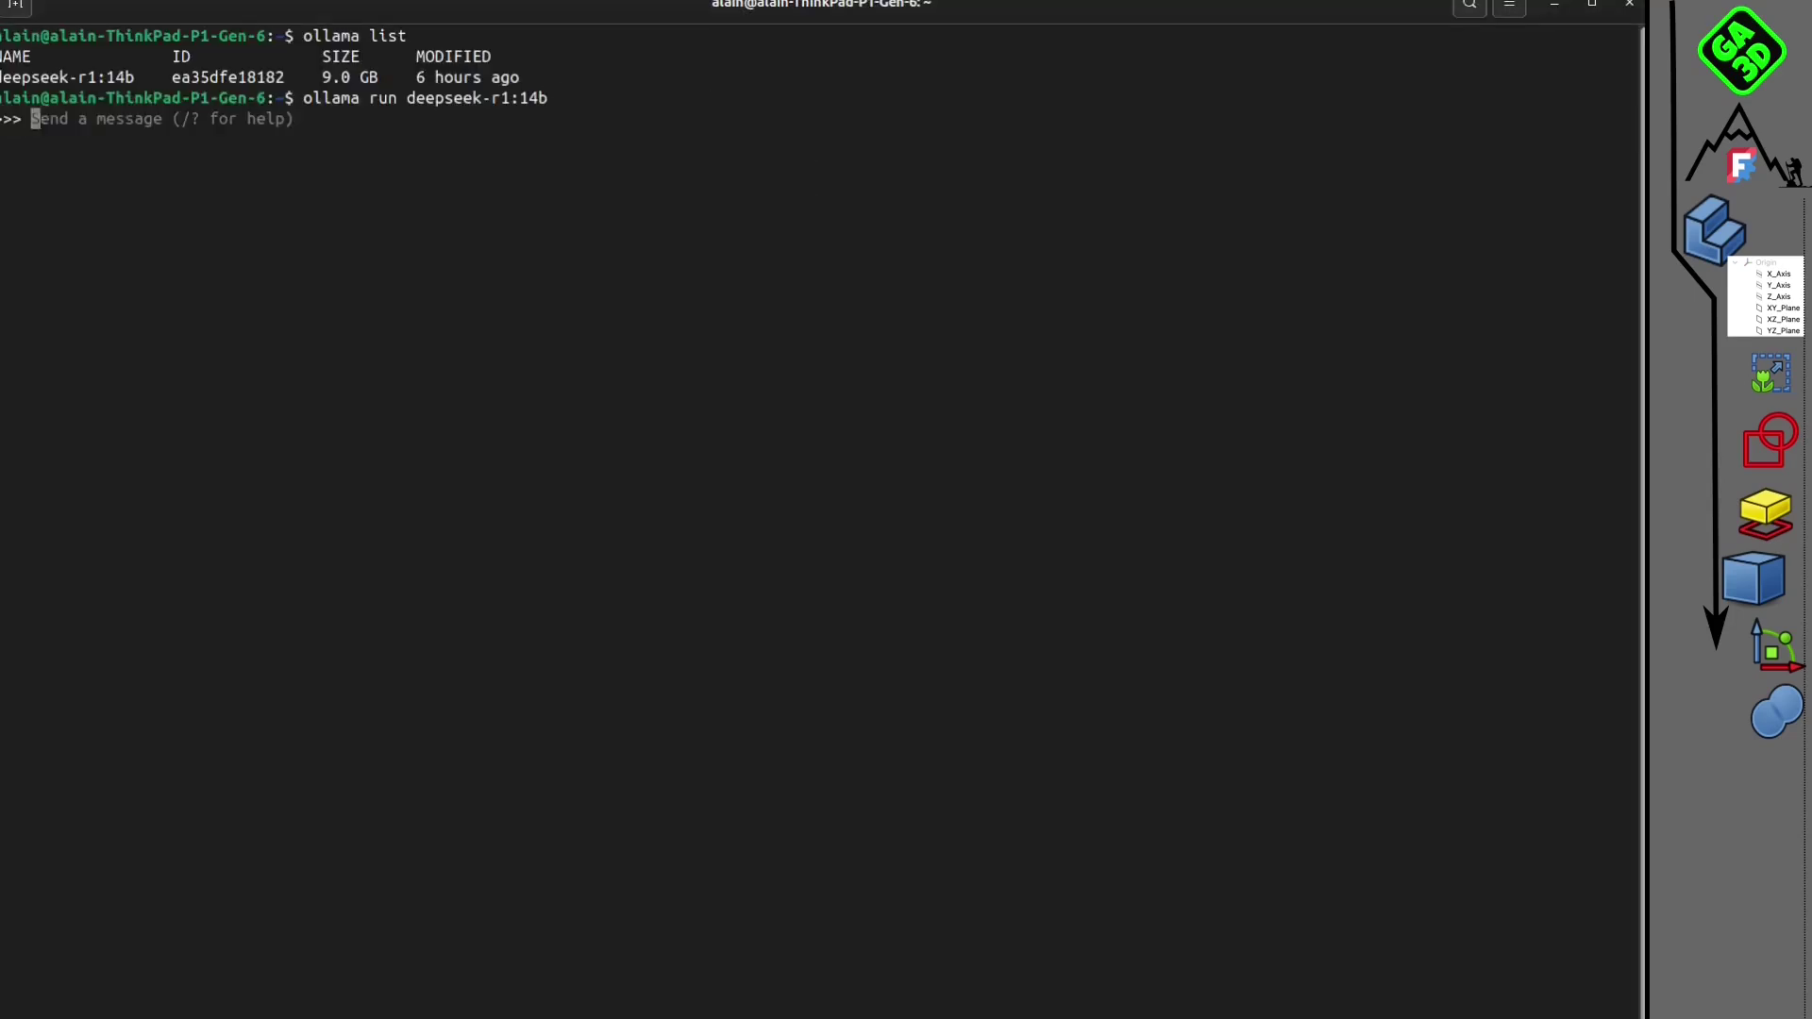
Step: Switch to the terminal and prompt deepseek-r1:14b: "make me a FreeCAD macro to draw a yaourt cover : [dimension : diameter intern 55mm, height 5 mm , thickness 2 mm]"
{"action": "type", "text": "make me a FreeCAD macro "}
{"action": "type", "text": "to draw"}
{"action": "key", "text": "End"}
{"action": "type", "text": "cover : dimension"}
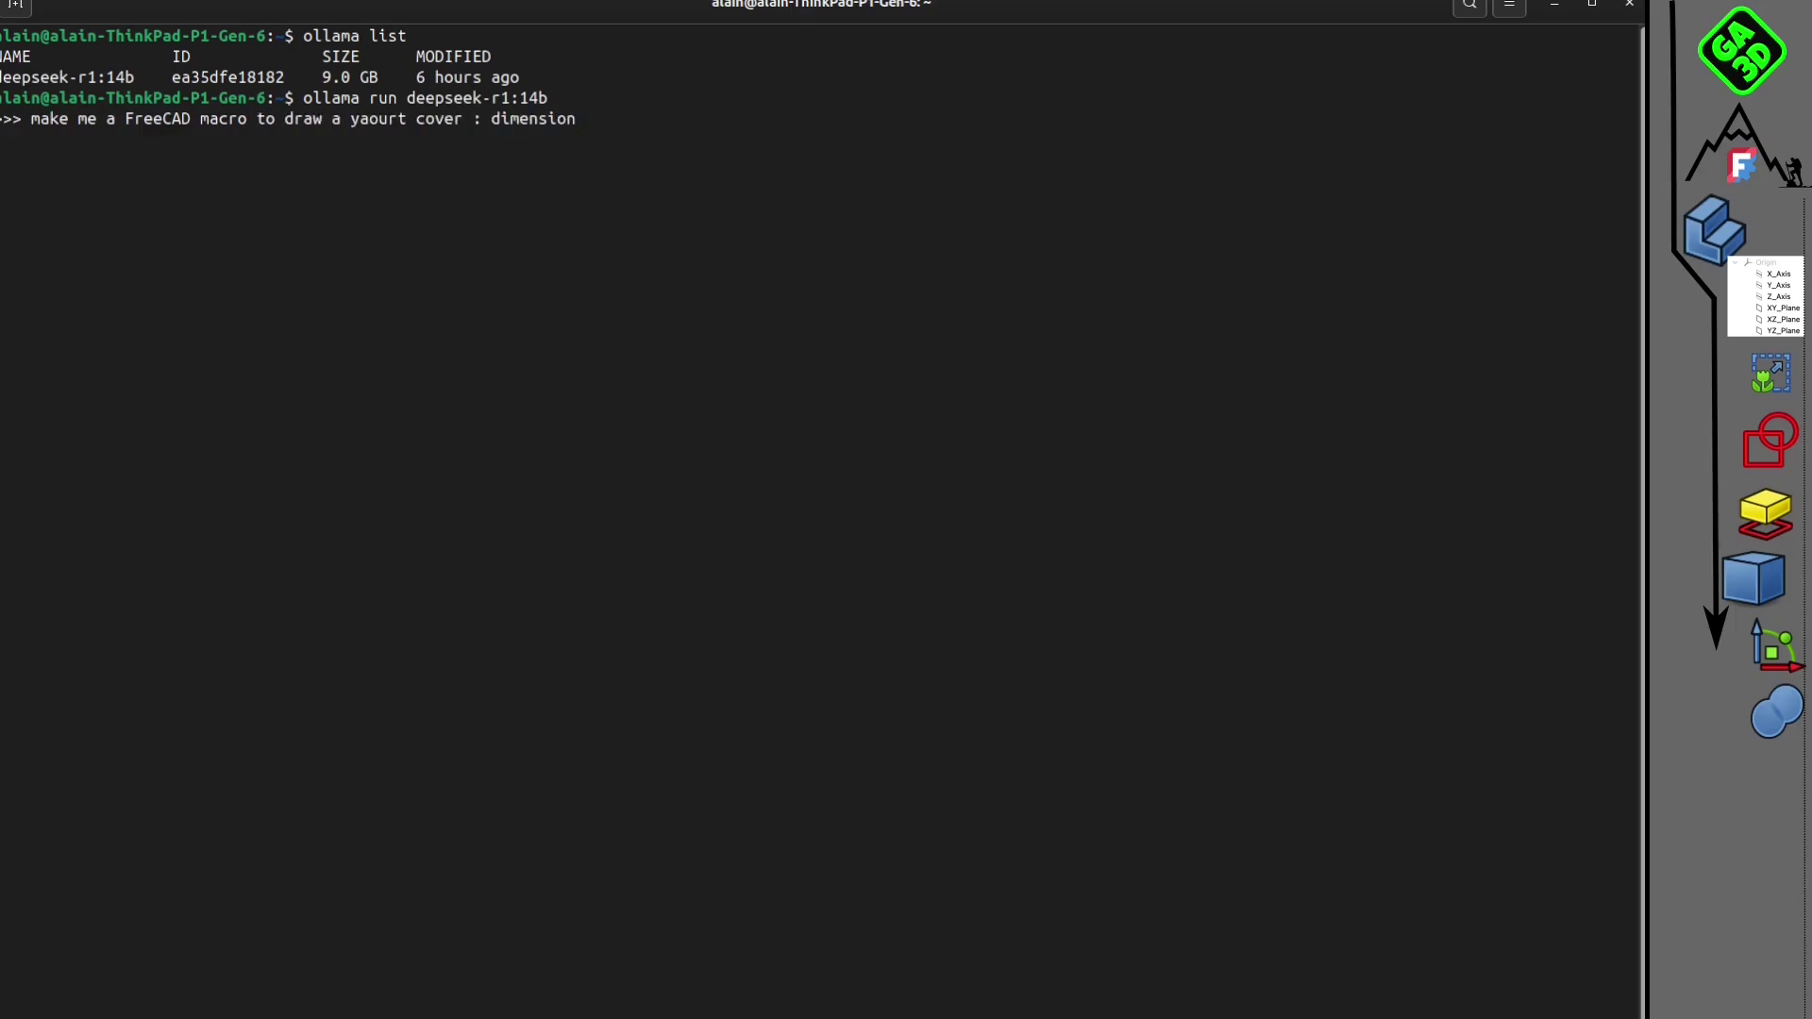
{"action": "key", "text": "BackSpace"}
{"action": "type", "text": "]"}
{"action": "key", "text": "Return"}
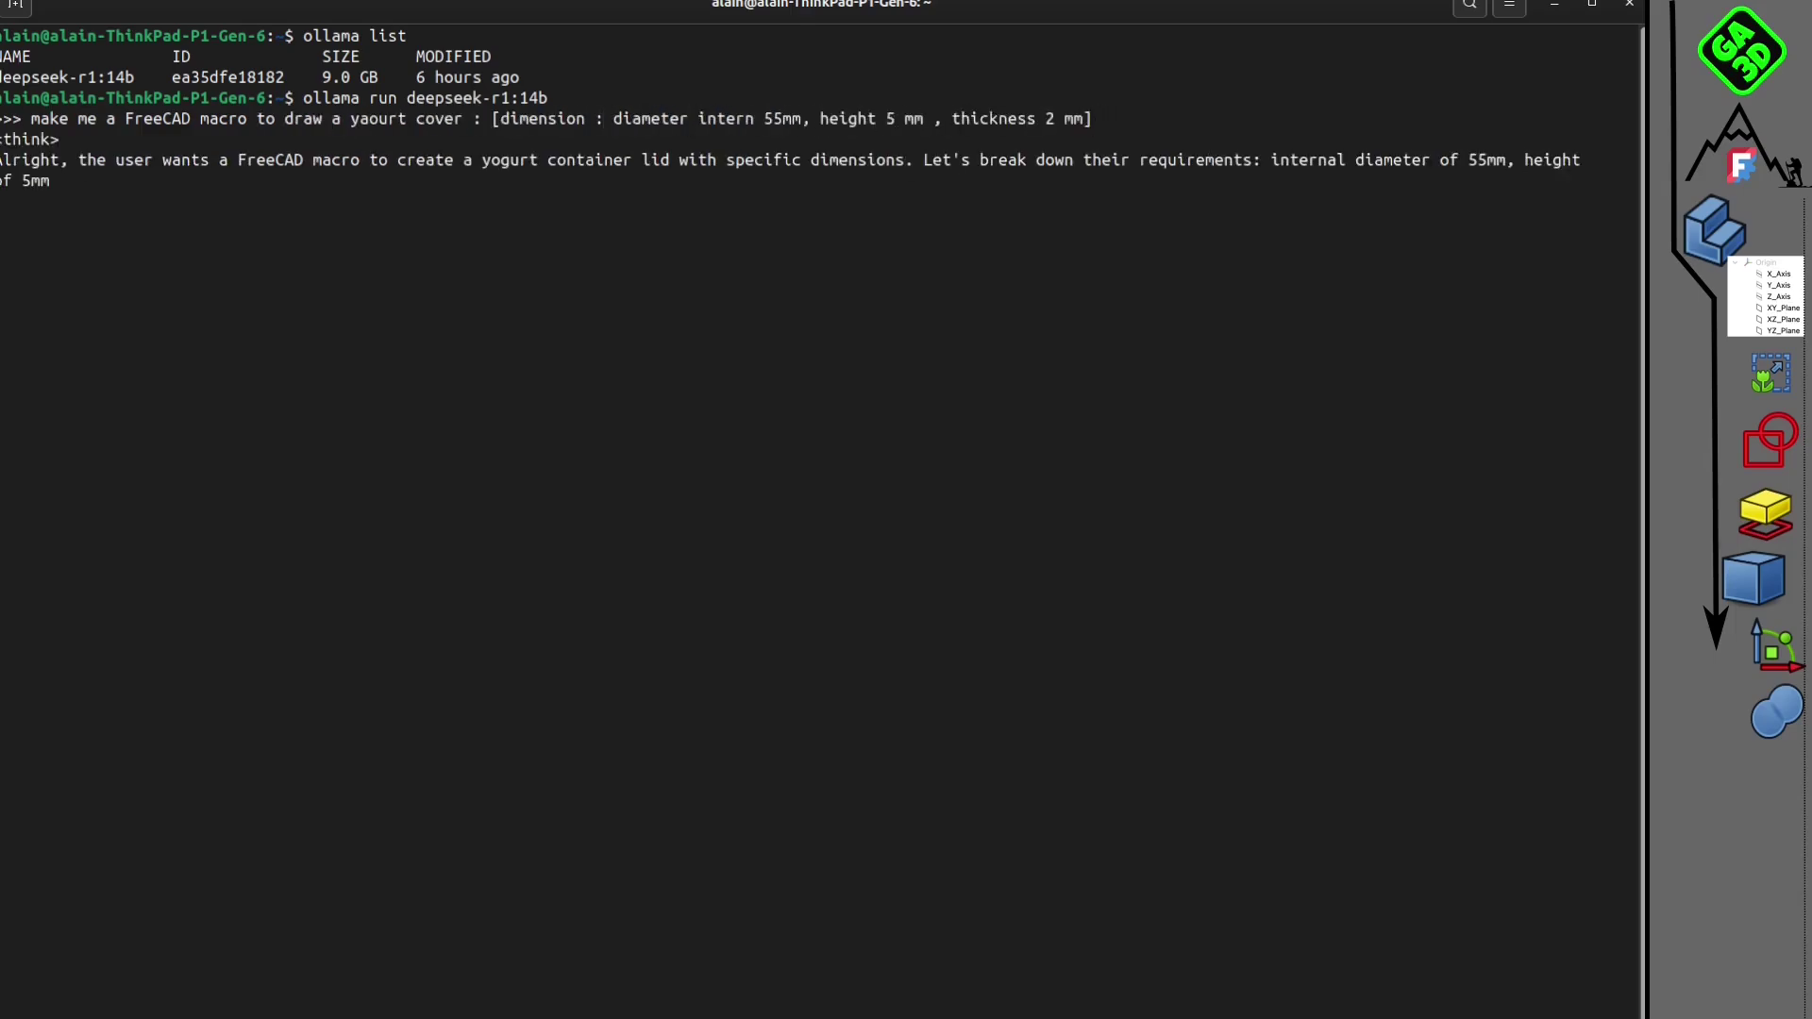